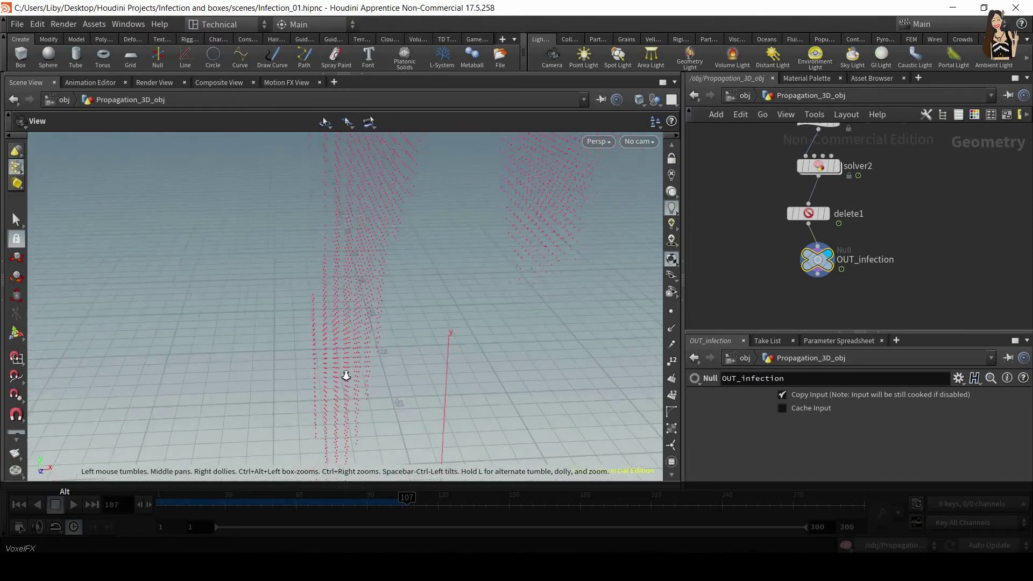
Add a Copy to Points node just below the OUT_infection node in the network
key(Tab)
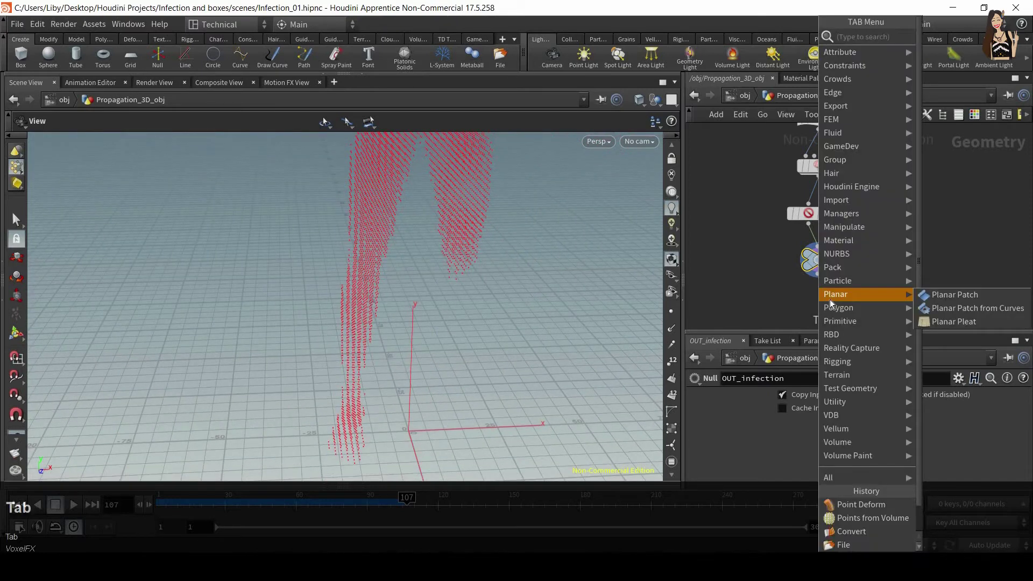
text(copyto)
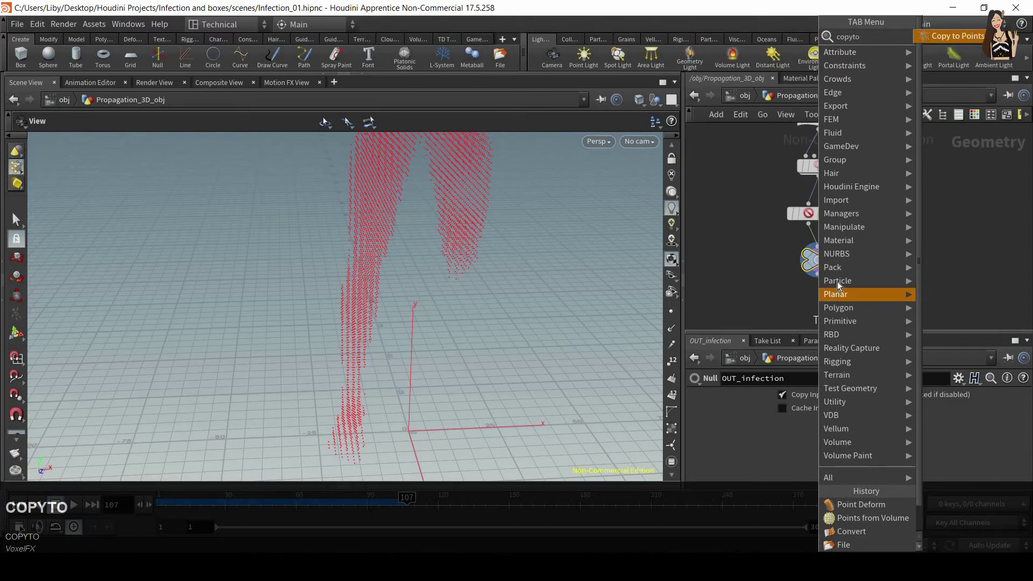
click(952, 34)
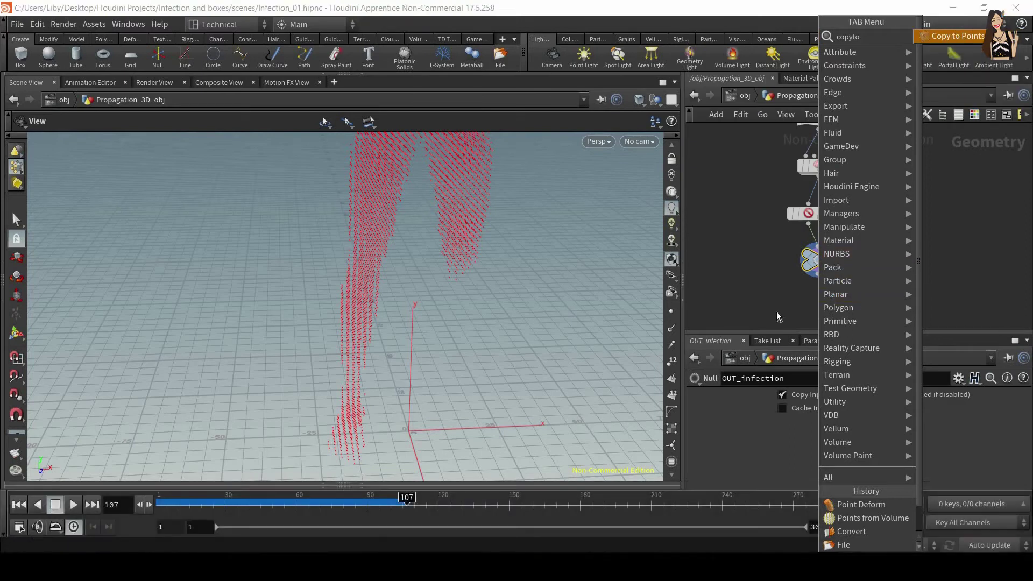
click(757, 283)
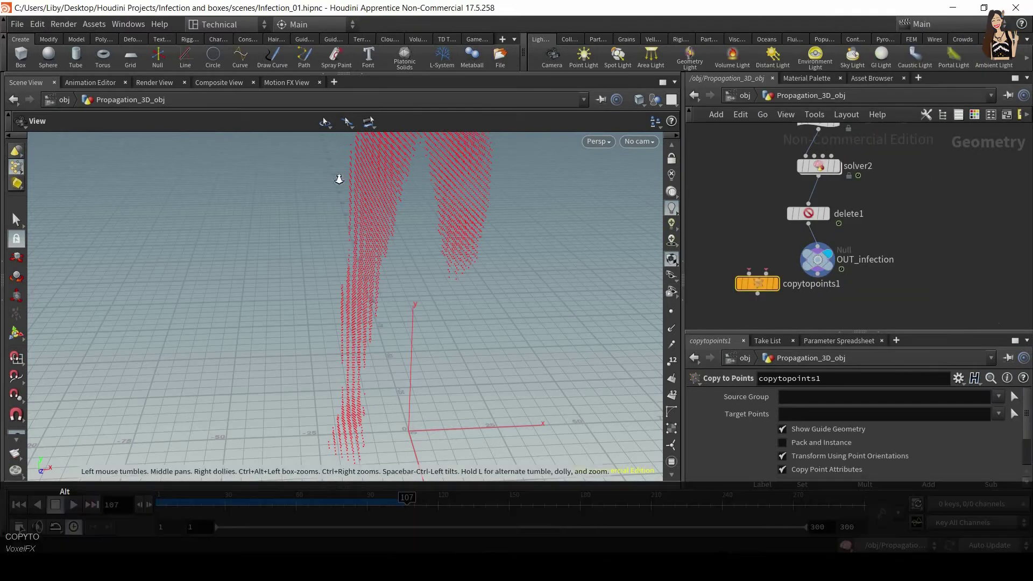
Set the Point Separation of the pointsfromvolume1 node to 3
alt+drag(341, 177, 354, 248)
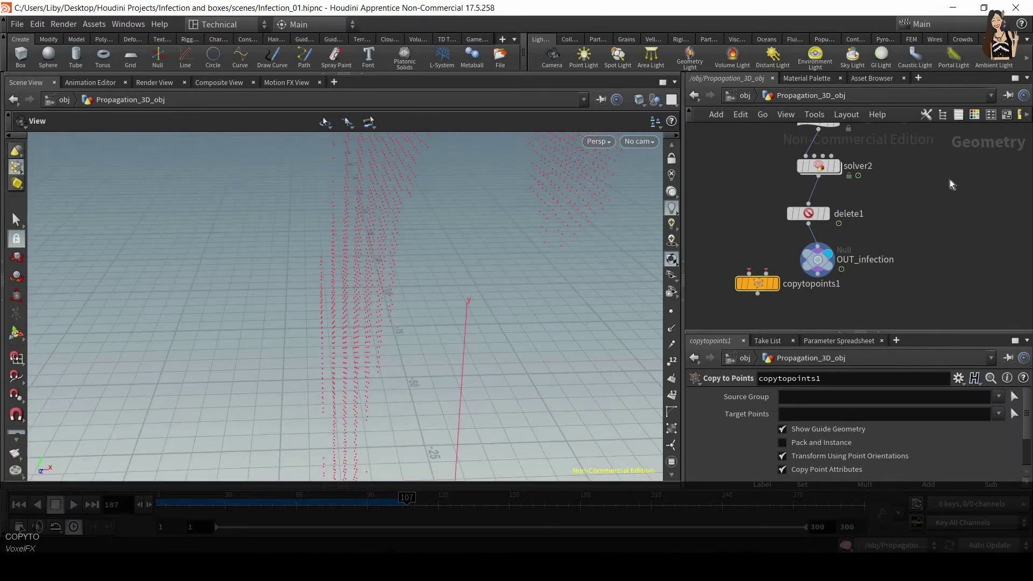
middle_drag(937, 240, 916, 320)
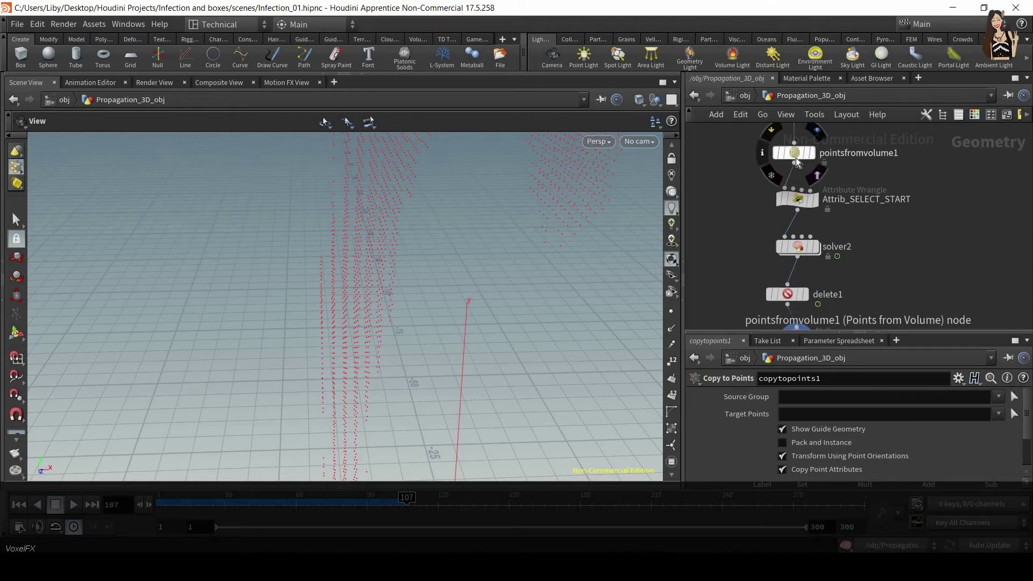
click(795, 157)
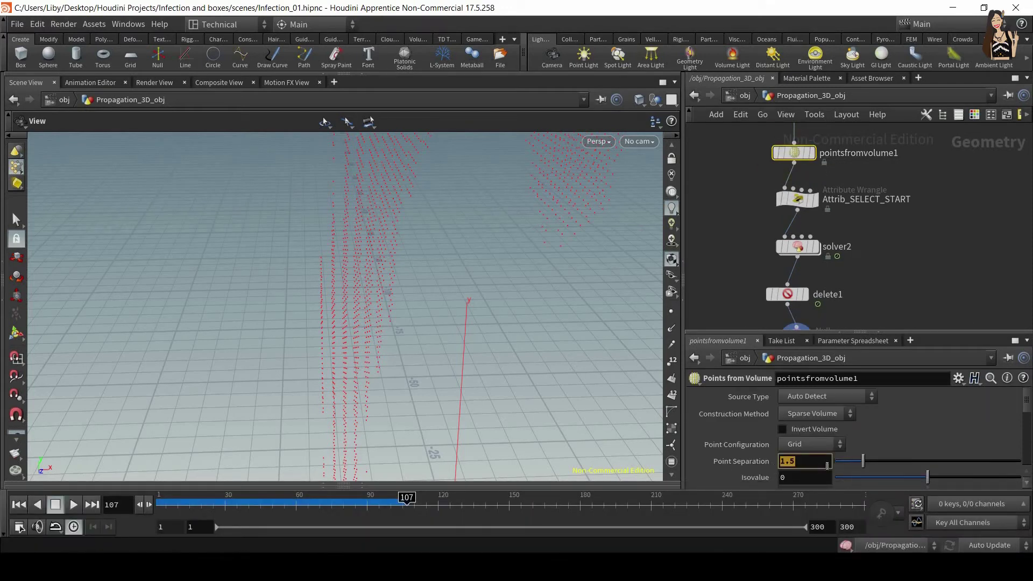
click(826, 465)
text(3)
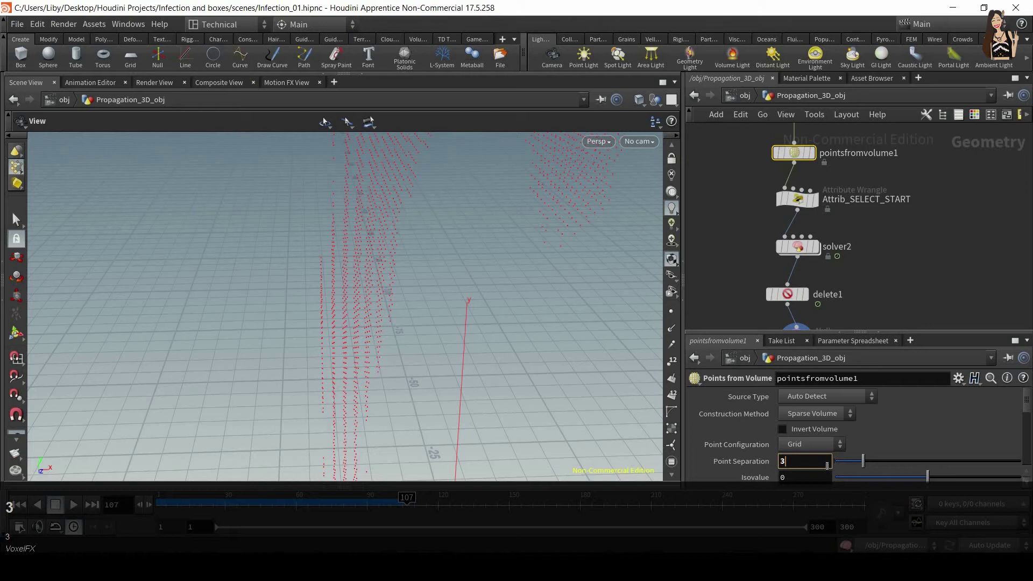
key(Return)
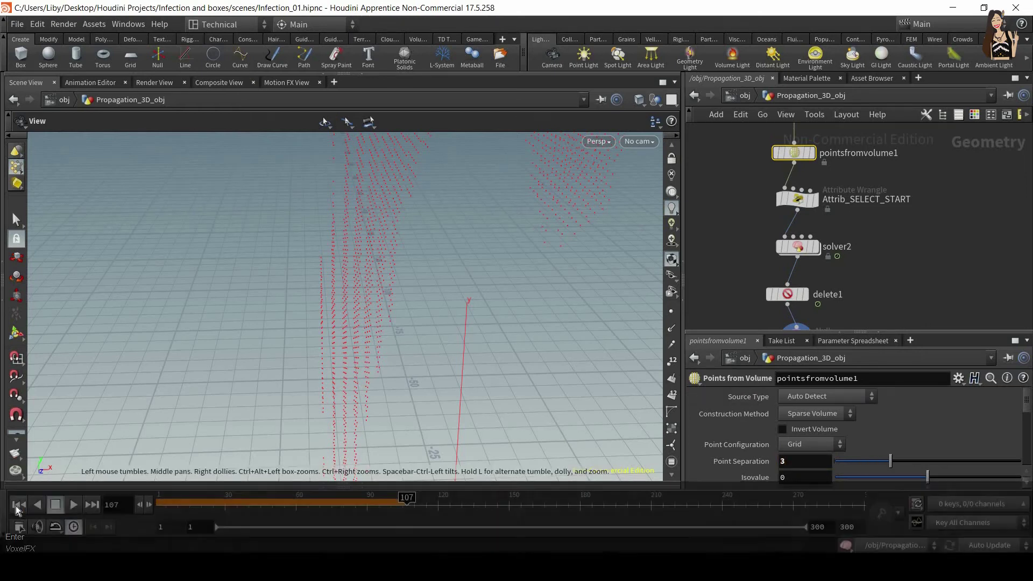
Return to frame 1 and set the Search Radius of attribwrangle1 inside solver2 to 3.5
click(18, 509)
alt+middle_drag(431, 422, 388, 319)
mouse_move(798, 248)
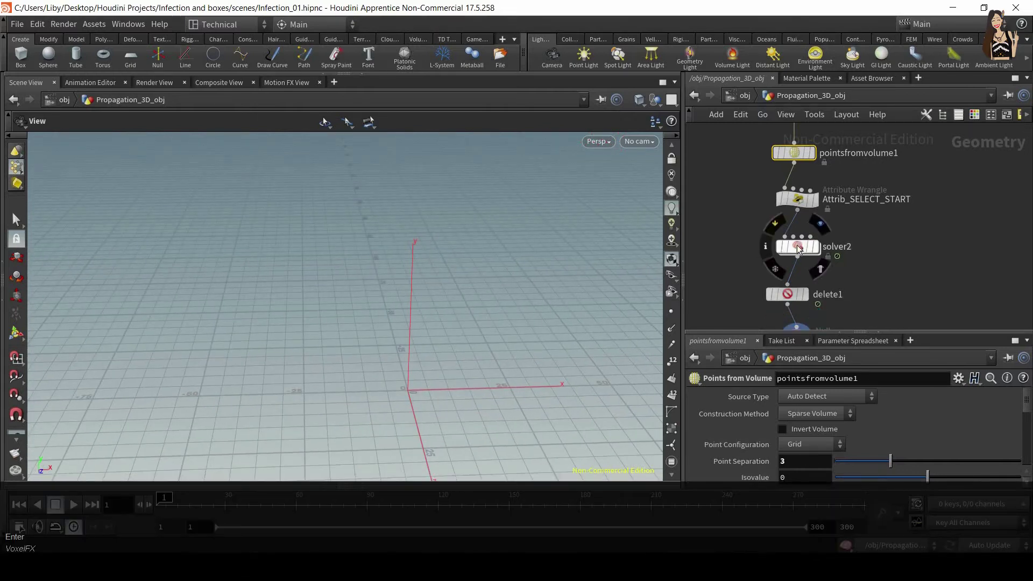
key(Return)
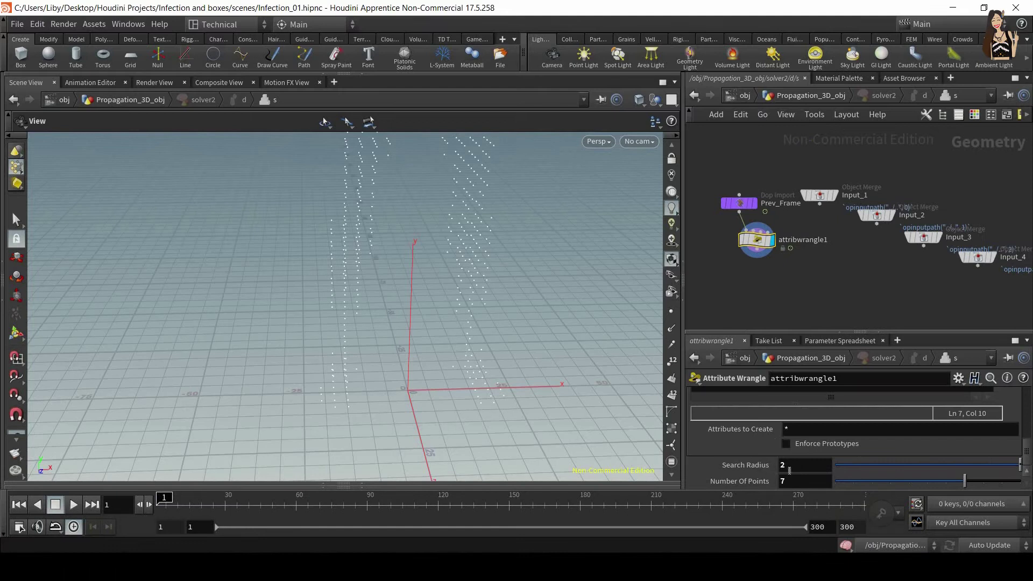
text(3.5)
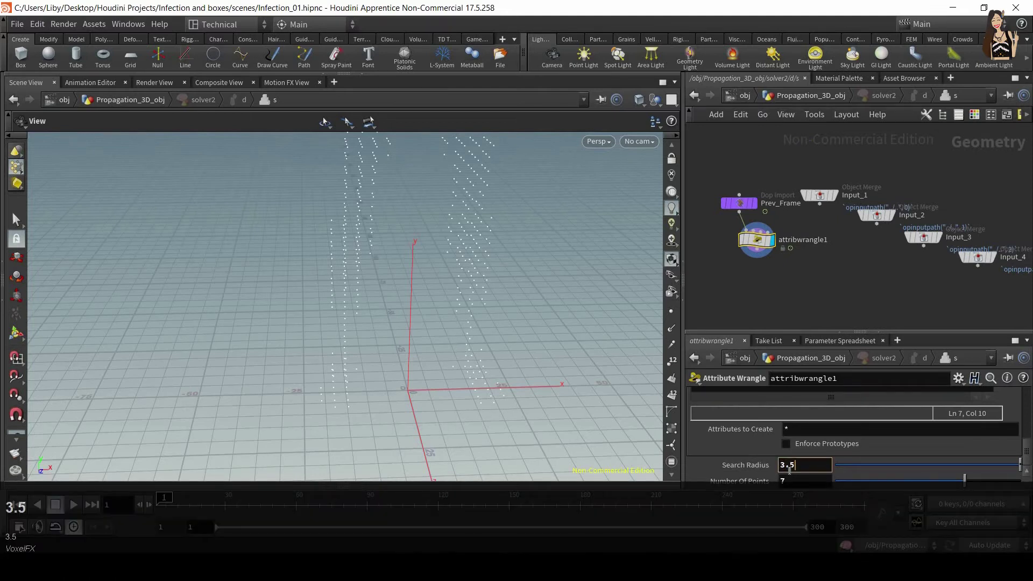
key(Return)
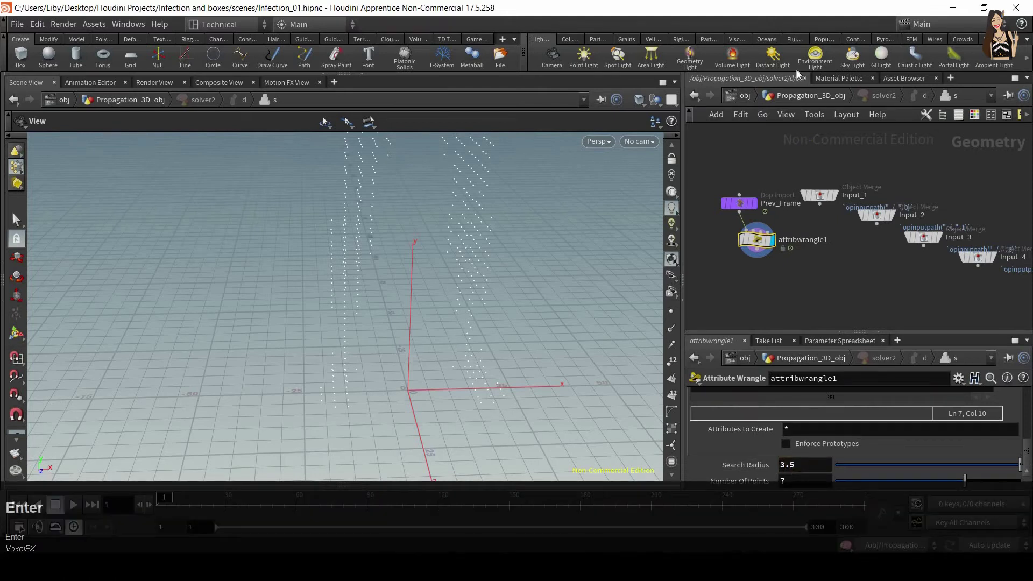
Go back up to the Propagation_3D_obj network and play the simulation to check the infection spread
click(802, 96)
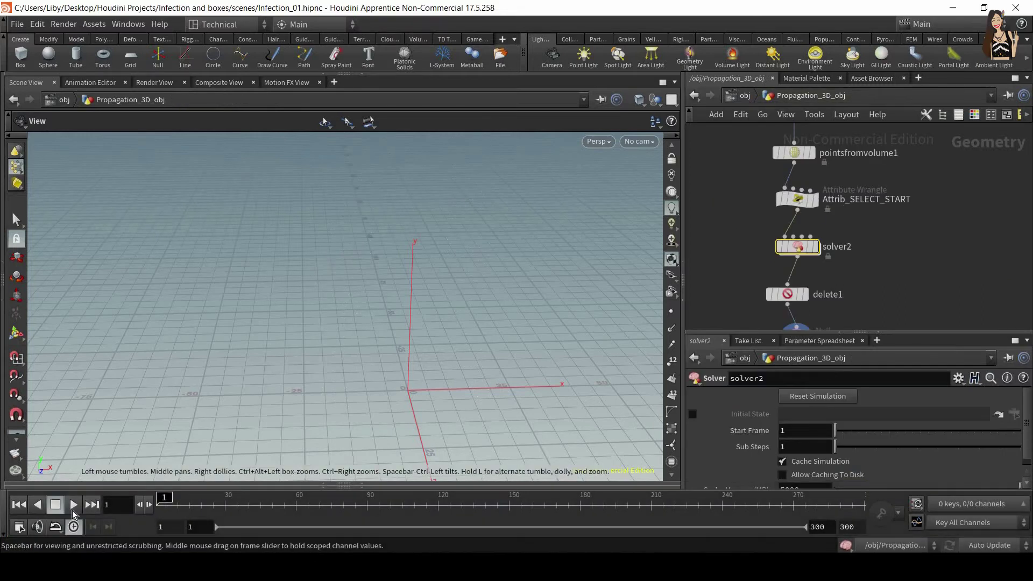
click(73, 506)
alt+drag(376, 415, 401, 339)
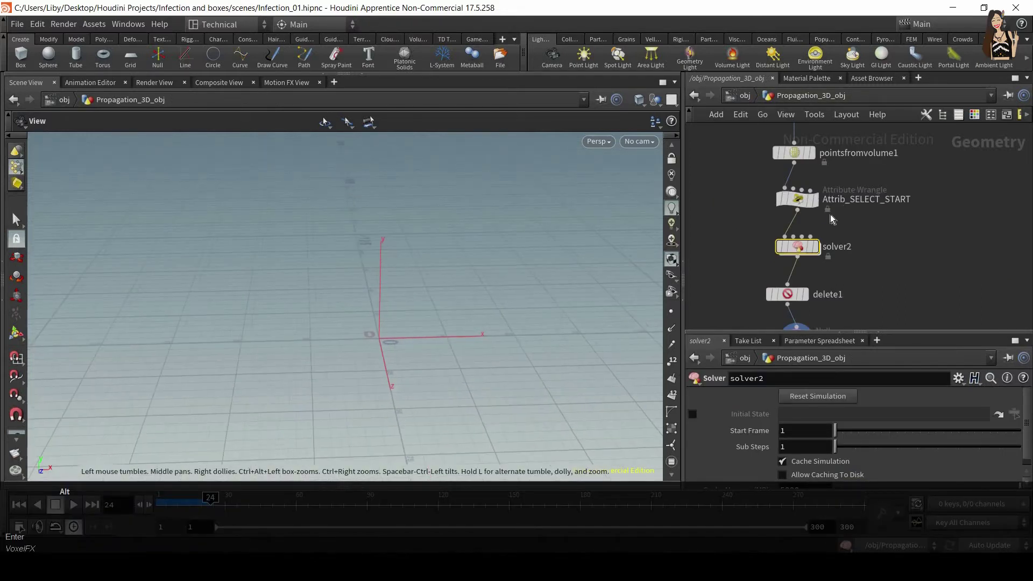
Display Attrib_SELECT_START at frame 1 with point numbers shown, and set its Group to point 436 at the foot
click(798, 201)
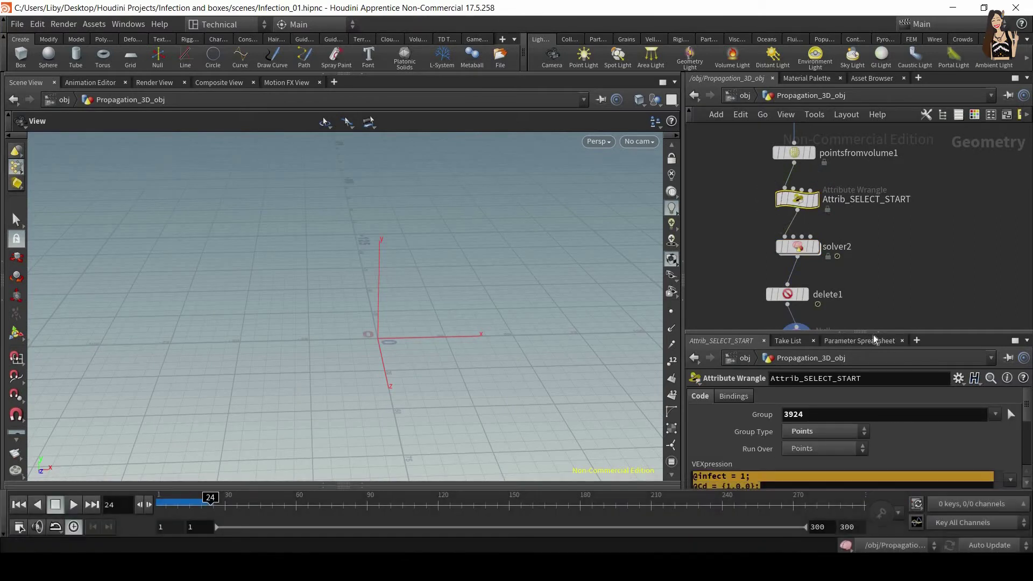
drag(877, 334, 878, 280)
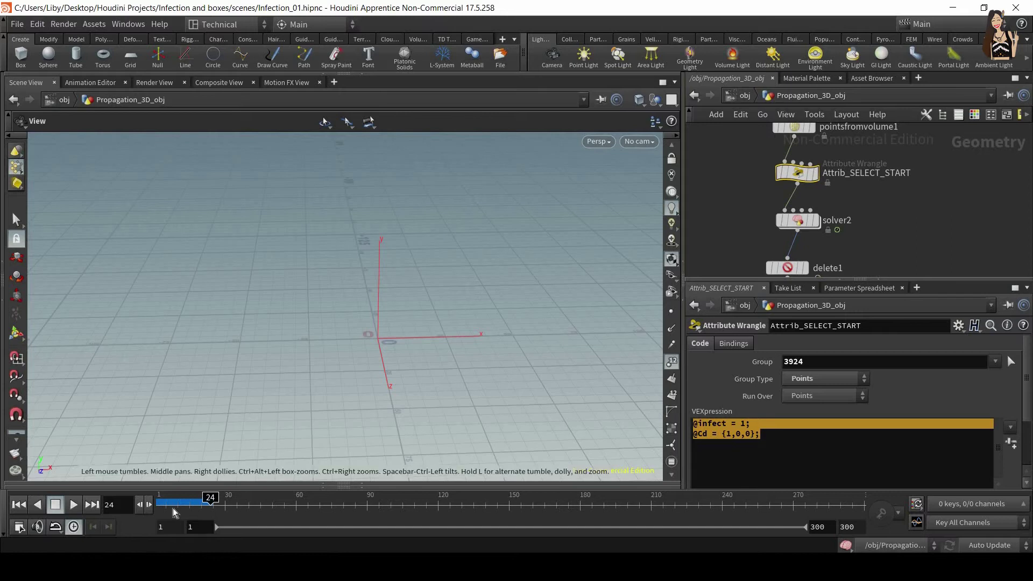
key(ctrl+Up)
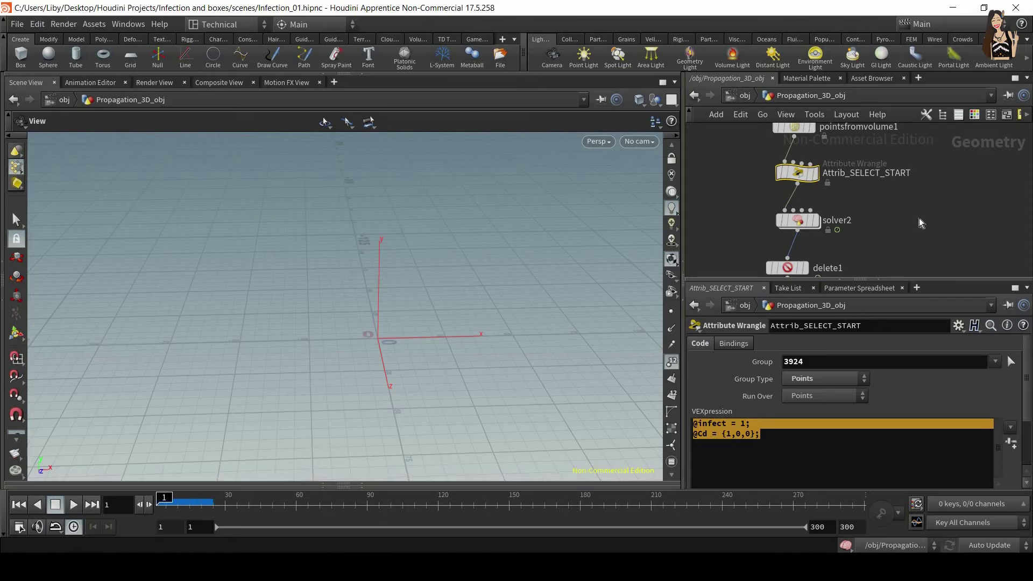
click(818, 177)
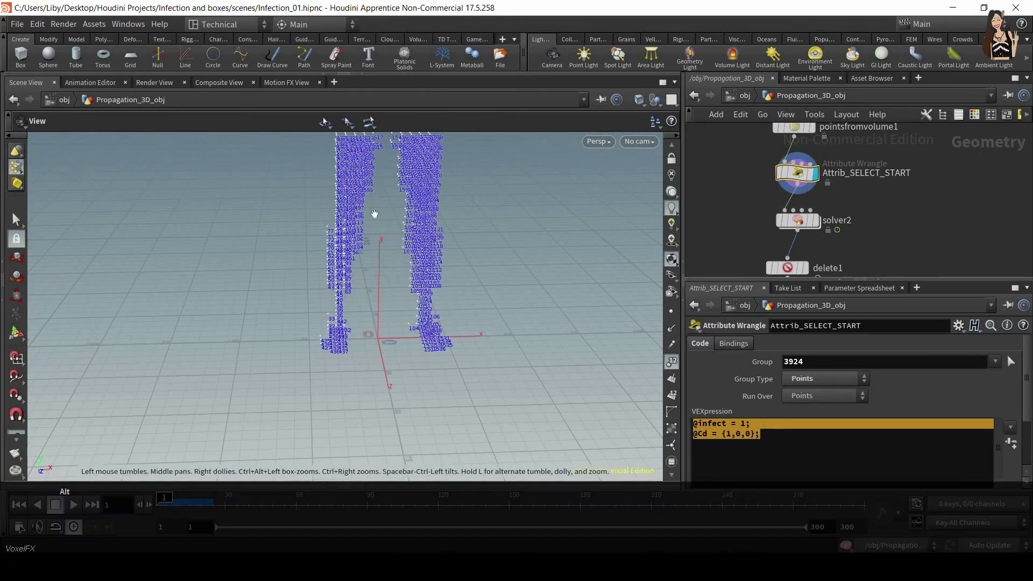
alt+drag(371, 215, 566, 342)
drag(831, 363, 768, 355)
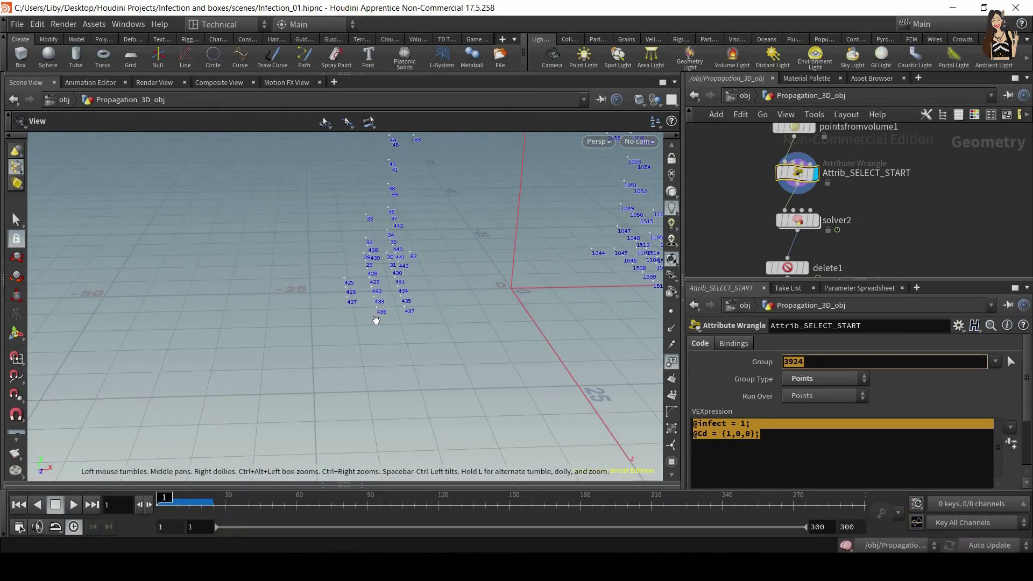
text(436)
key(Return)
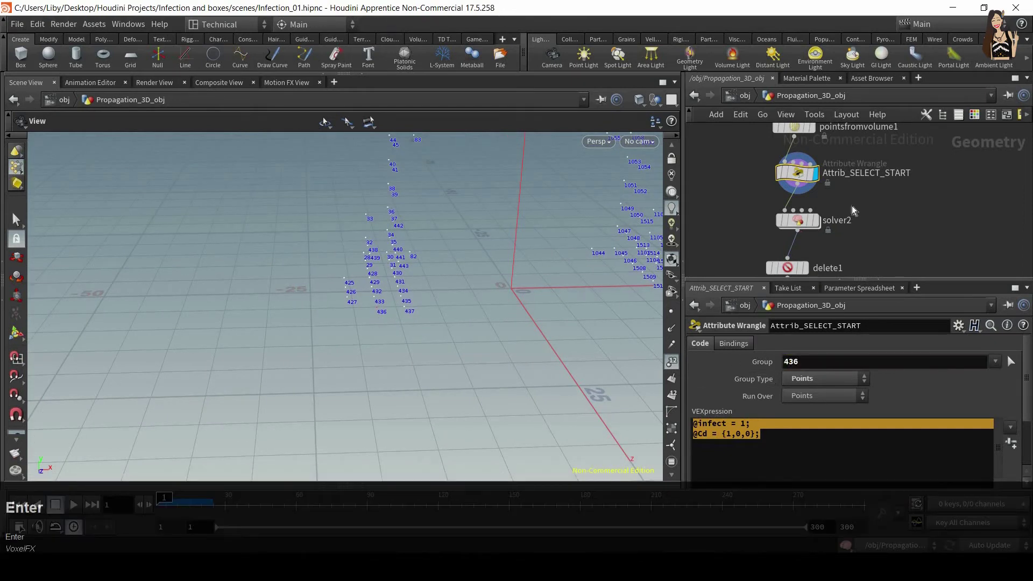
Display the solver2 node and turn off the point numbers in the viewport
click(822, 221)
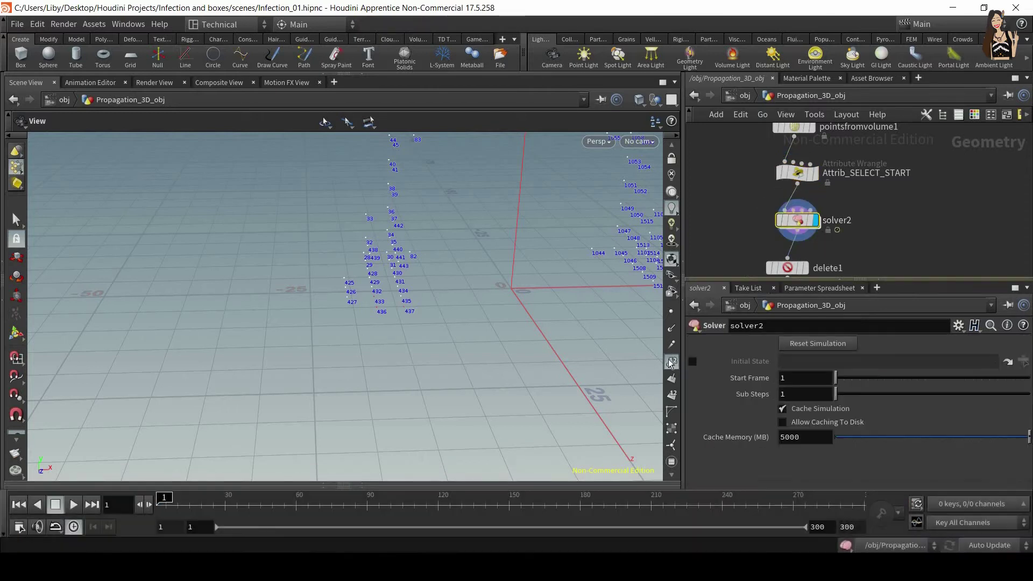
click(668, 359)
drag(507, 233, 410, 311)
right_drag(410, 311, 477, 419)
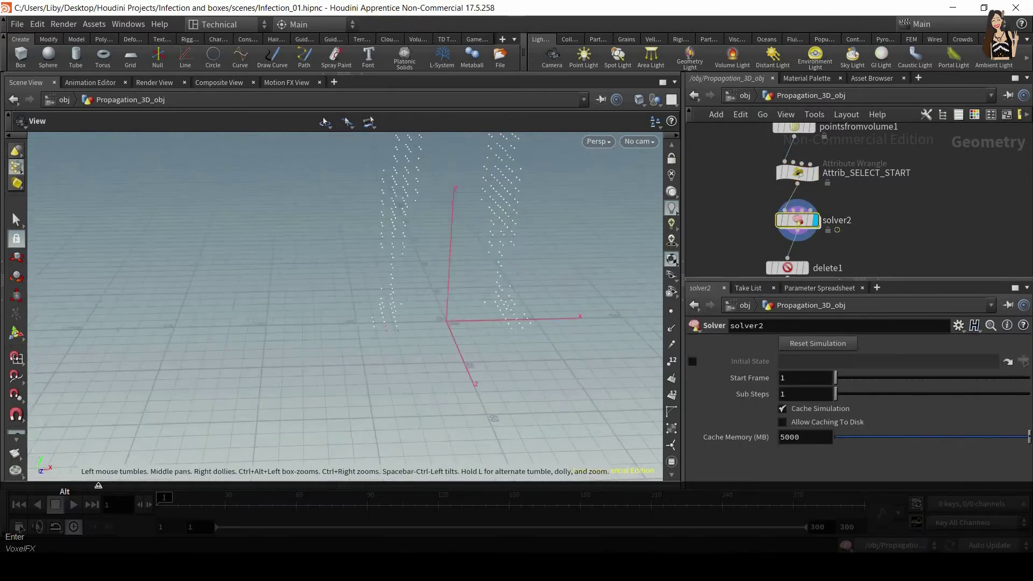
drag(477, 419, 409, 430)
Play the solver simulation to check the spread, and return to frame 1
click(76, 505)
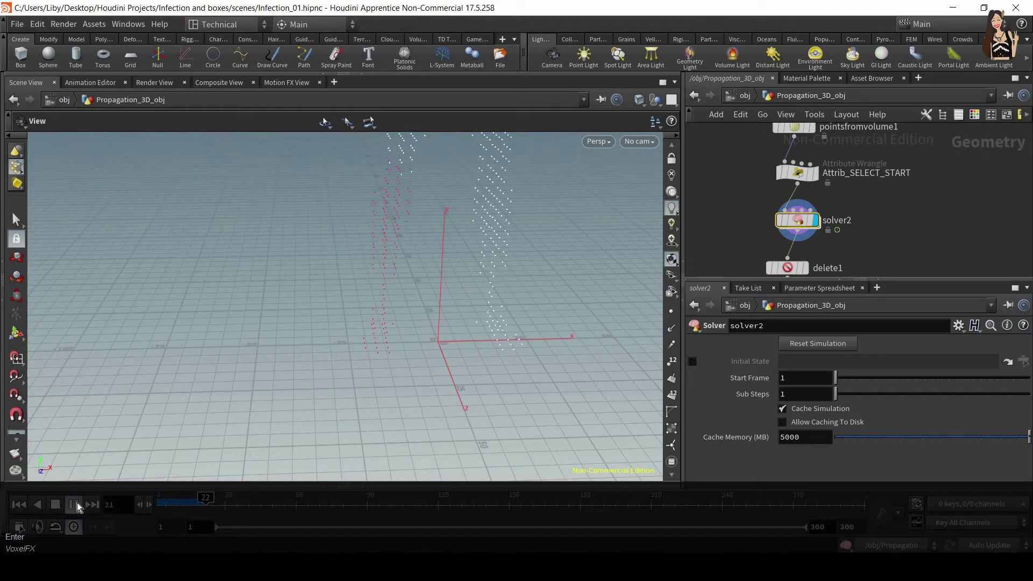
key(Up)
key(ctrl+Up)
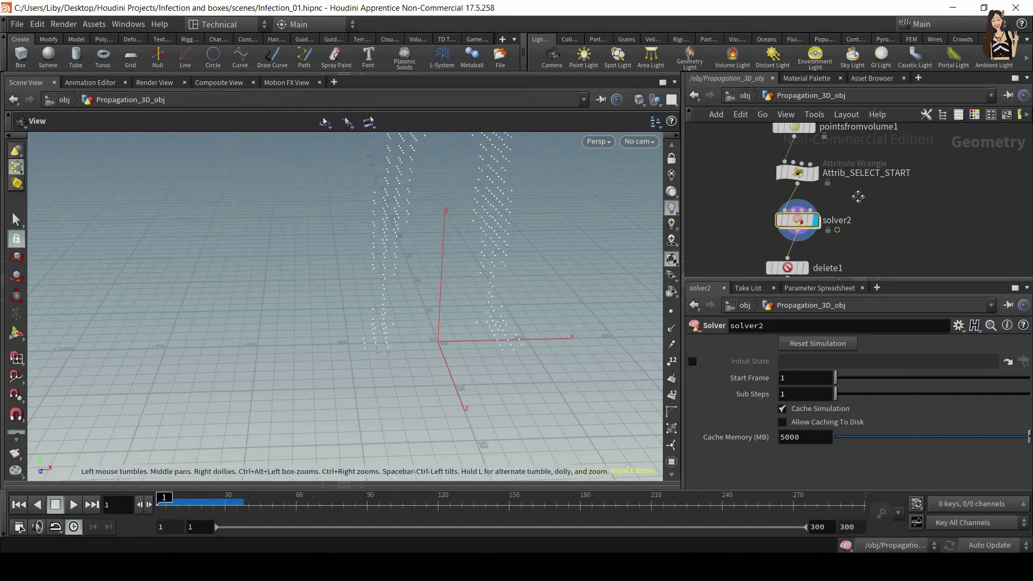
Display the OUT_infection null at the end of the node chain
middle_drag(858, 196, 866, 136)
click(811, 208)
middle_drag(864, 217, 873, 131)
click(853, 173)
drag(840, 186, 831, 179)
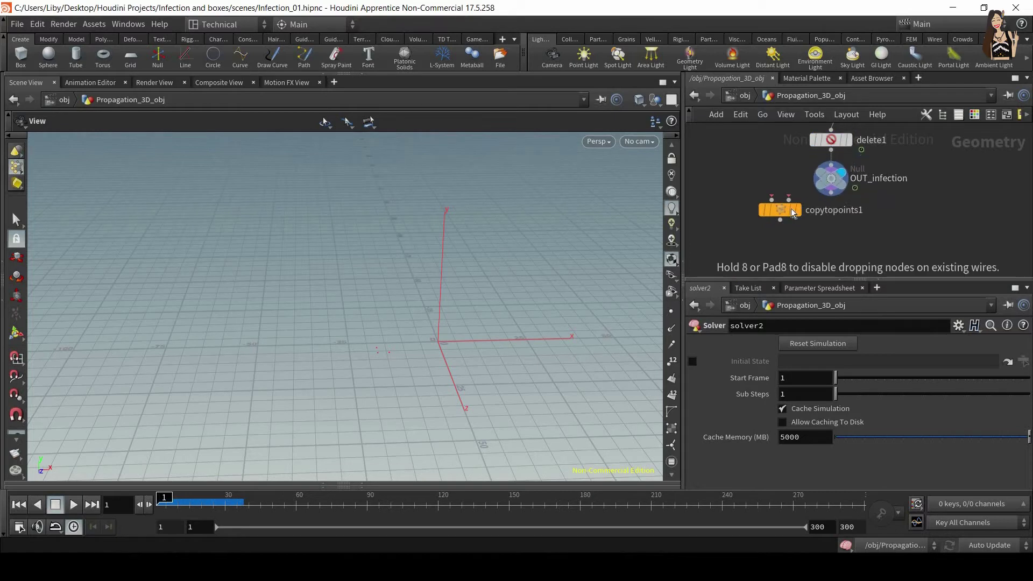
Move copytopoints1 lower and connect OUT_infection to its Target Points input
drag(784, 212, 782, 235)
scroll(789, 224, up, 1)
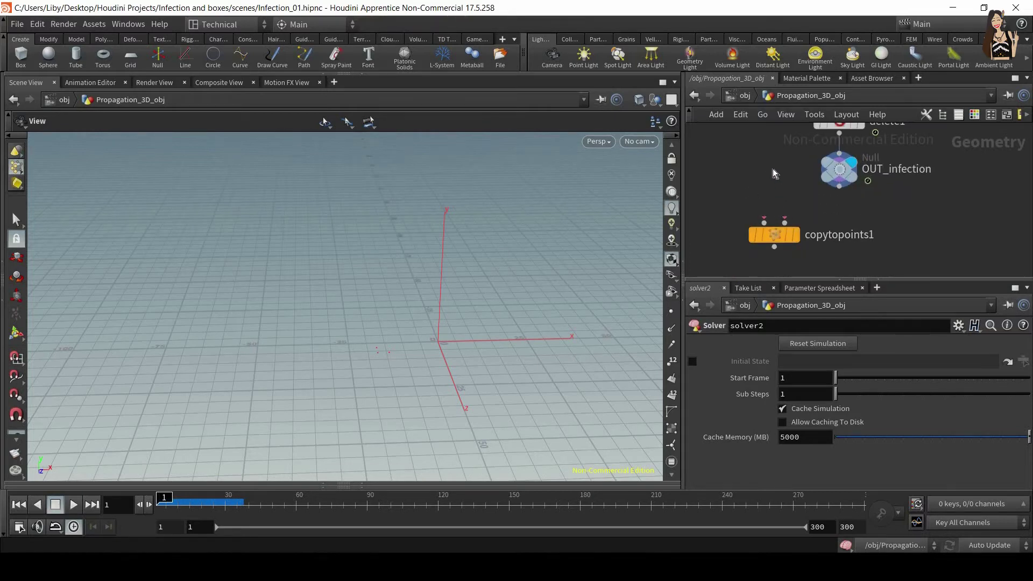
alt+right_drag(391, 307, 398, 251)
alt+drag(398, 251, 406, 294)
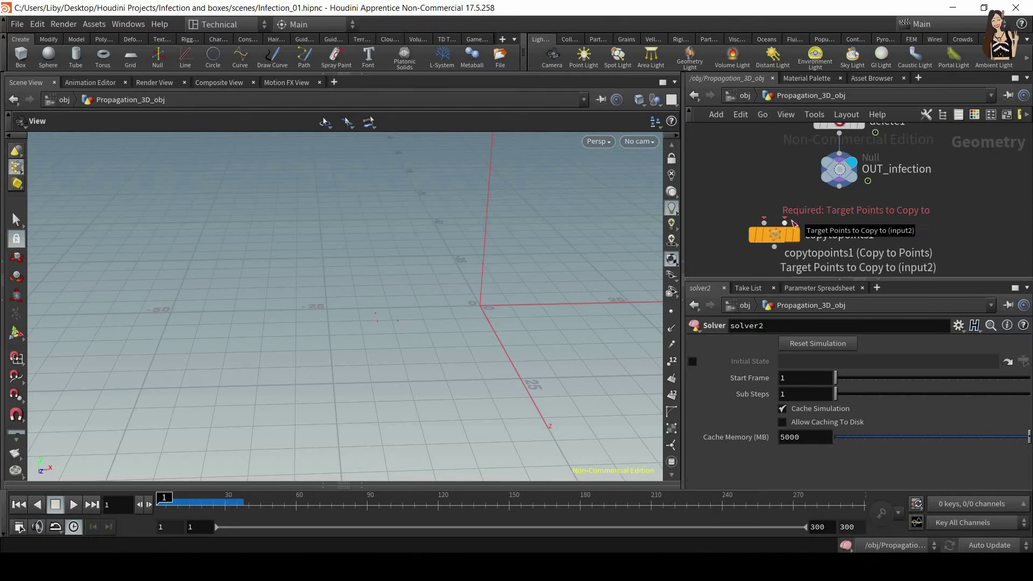
drag(851, 197, 854, 195)
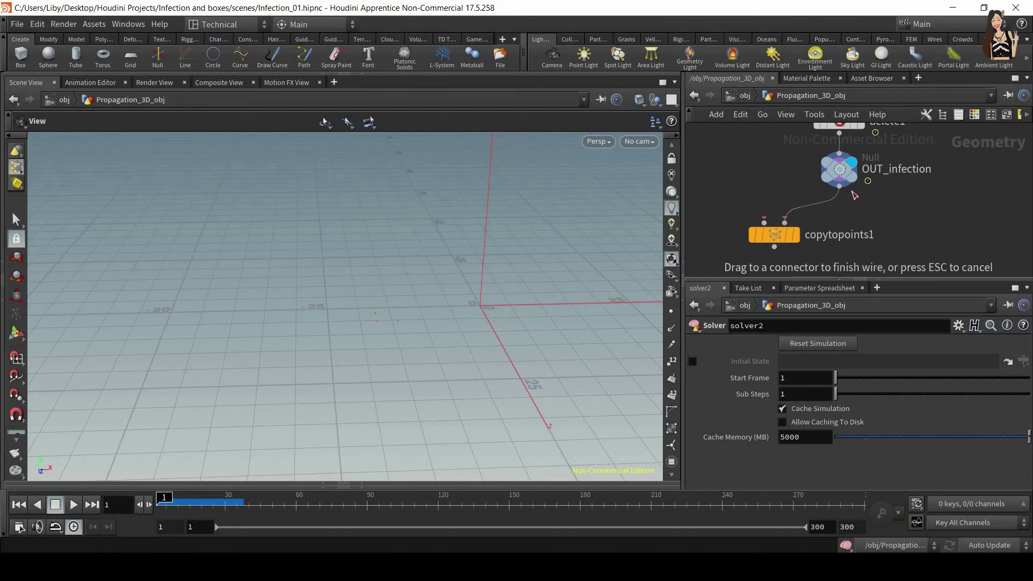
Add a Box node above copytopoints1, beside OUT_infection
click(747, 179)
key(Tab)
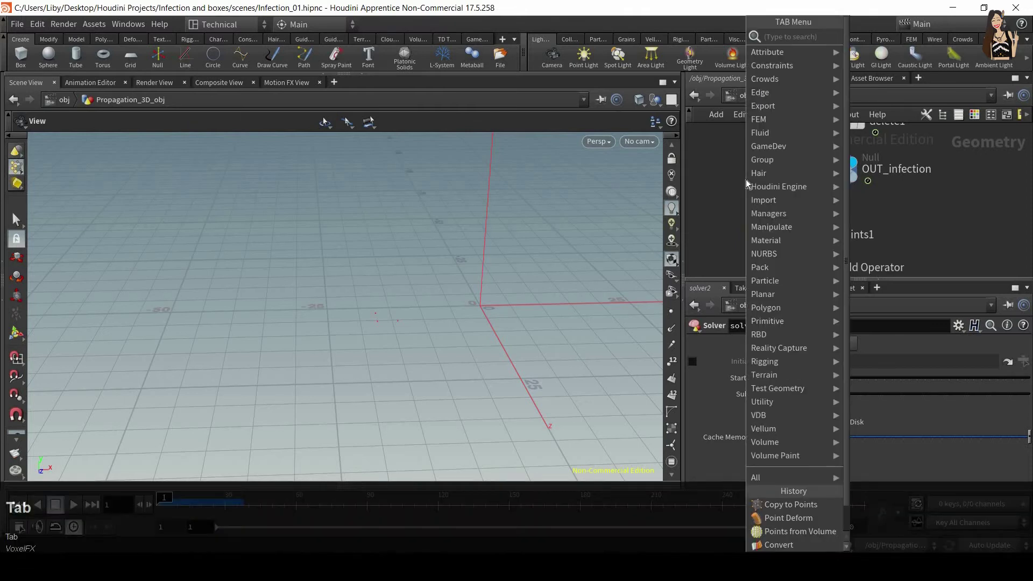
text(box)
key(Return)
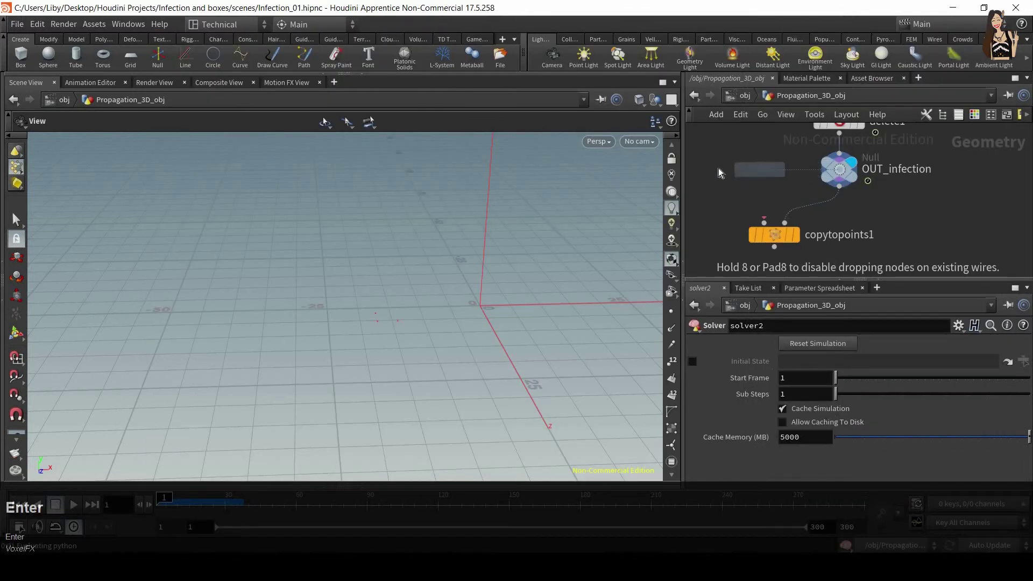
click(719, 164)
Add a Transform node after box1 and connect it to the first input of copytopoints1
click(719, 174)
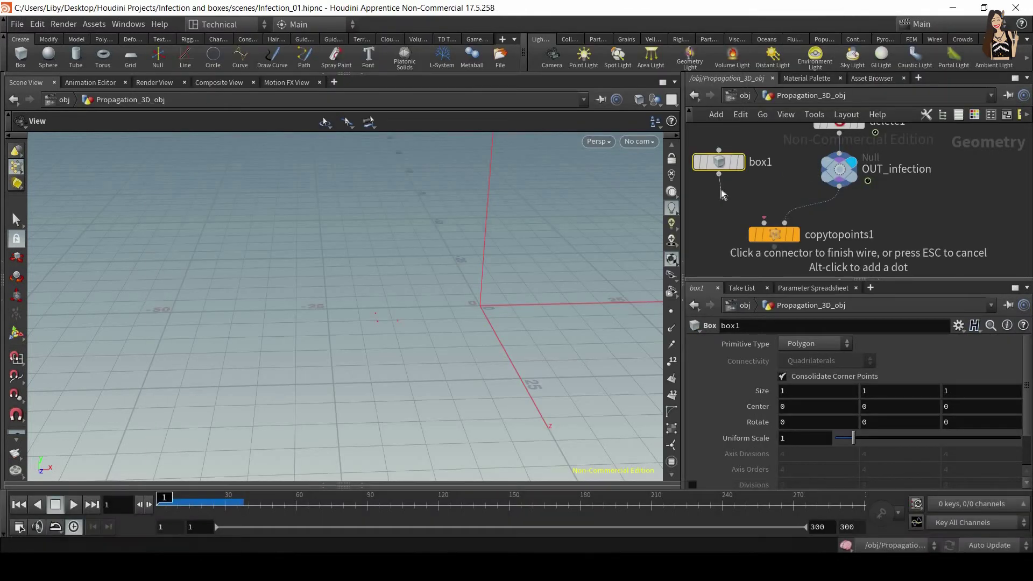
key(Tab)
text(tran)
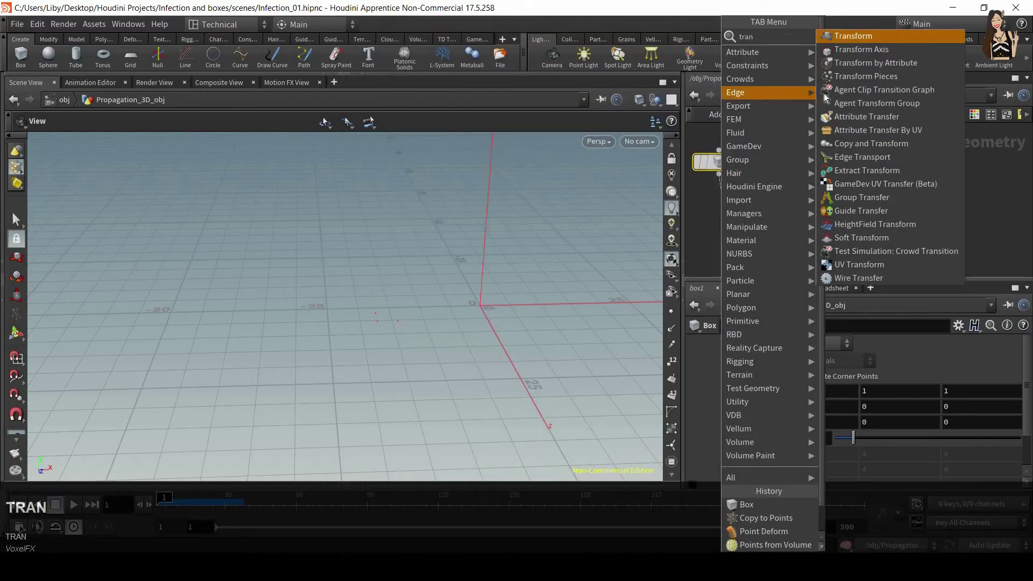
key(Return)
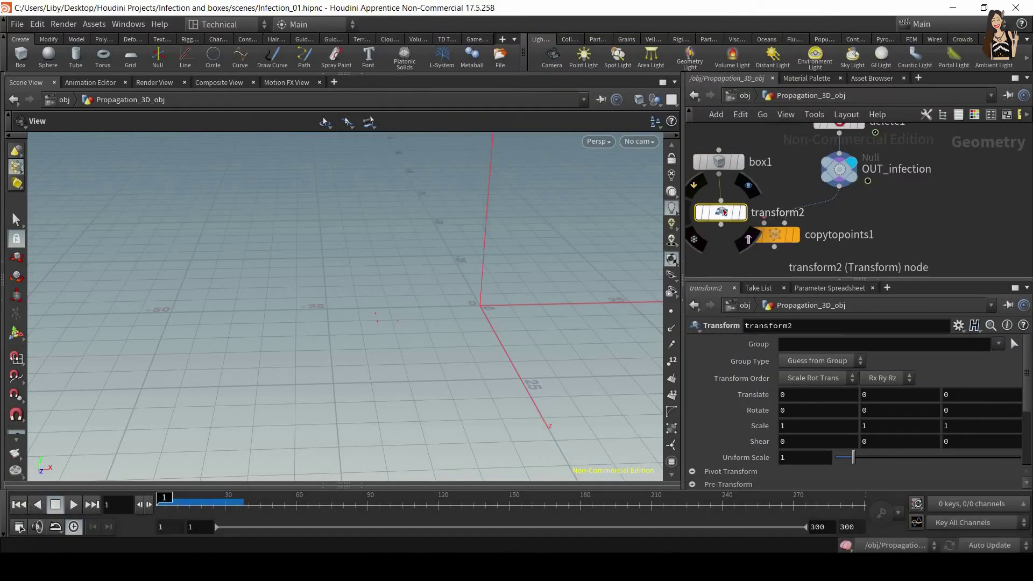
drag(724, 212, 727, 198)
click(763, 221)
click(724, 211)
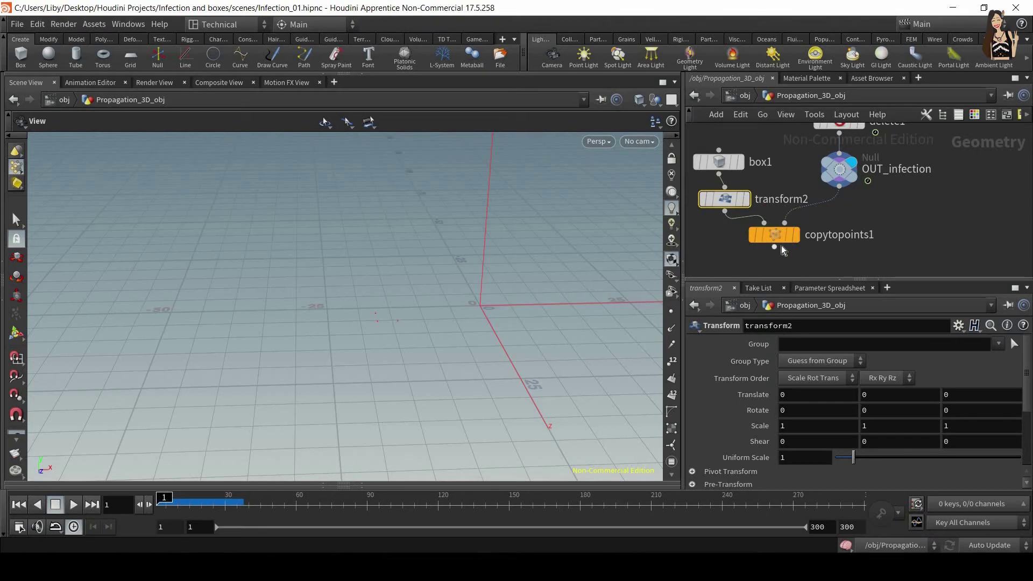
Move copytopoints1 slightly lower and display its result
drag(797, 242, 799, 252)
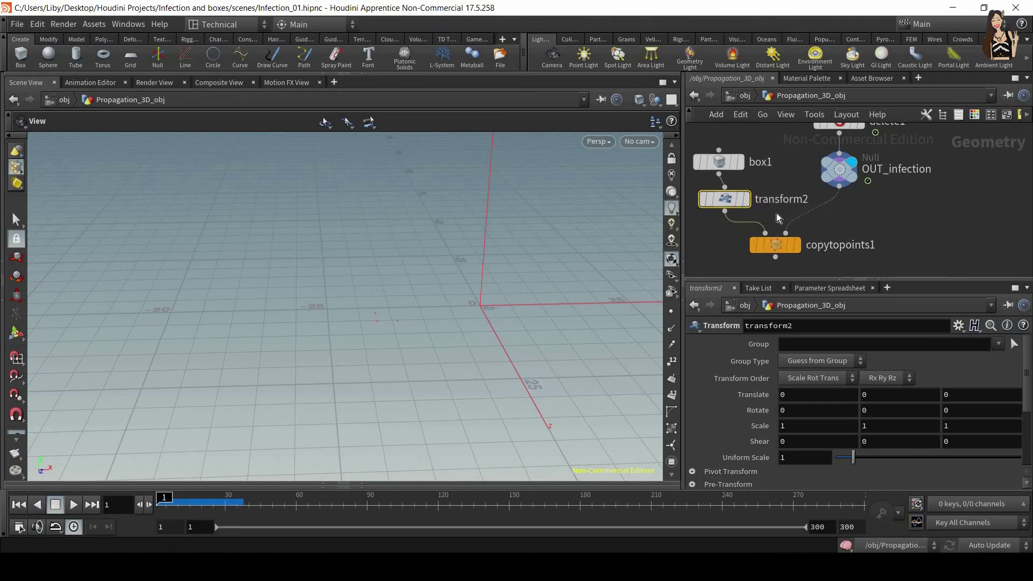
click(796, 248)
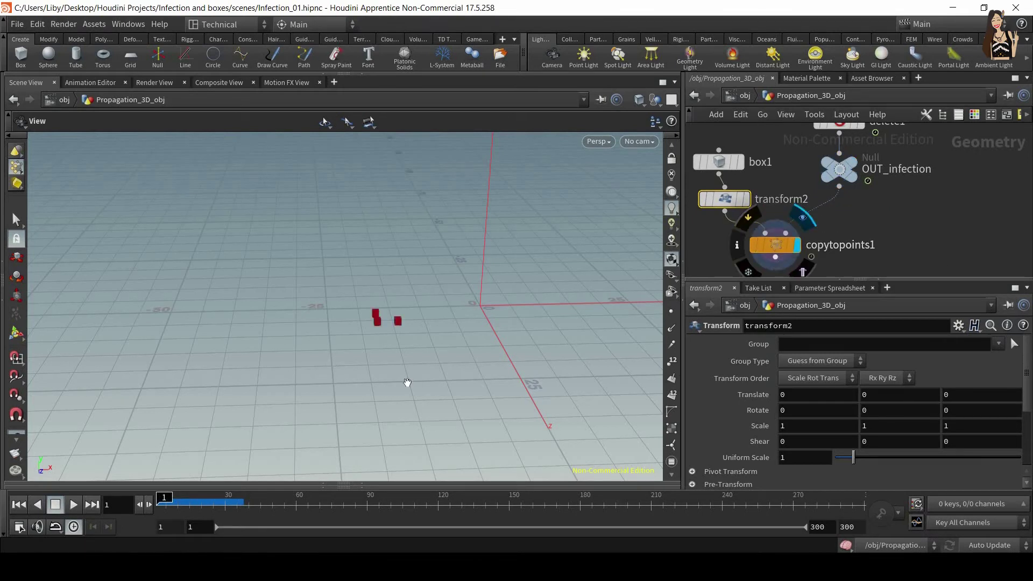
Scrub the timeline to frame 82 and examine how the copied boxes spread over the figure's legs
drag(164, 501, 212, 501)
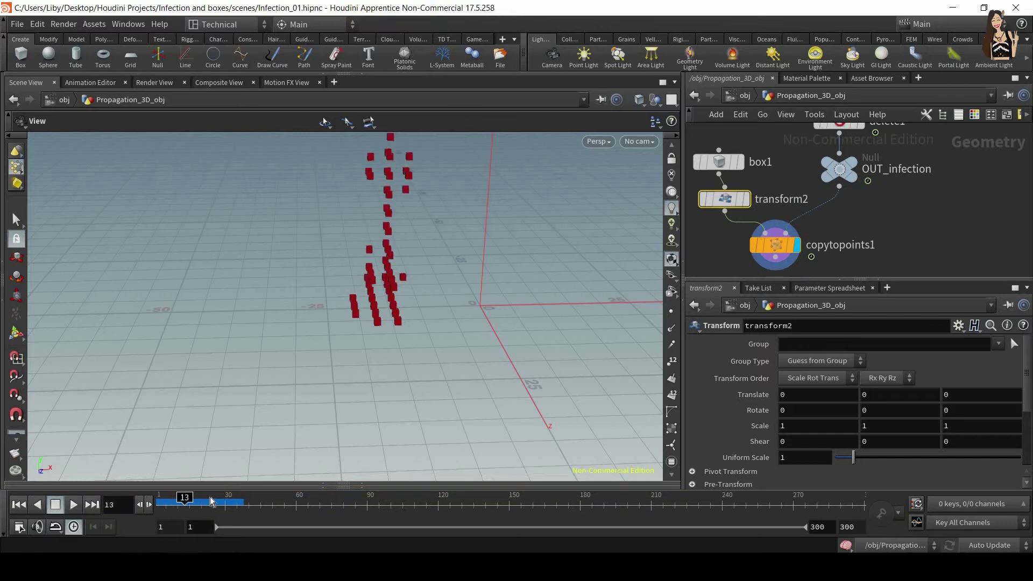
alt+right_drag(369, 369, 383, 399)
alt+middle_drag(382, 399, 376, 482)
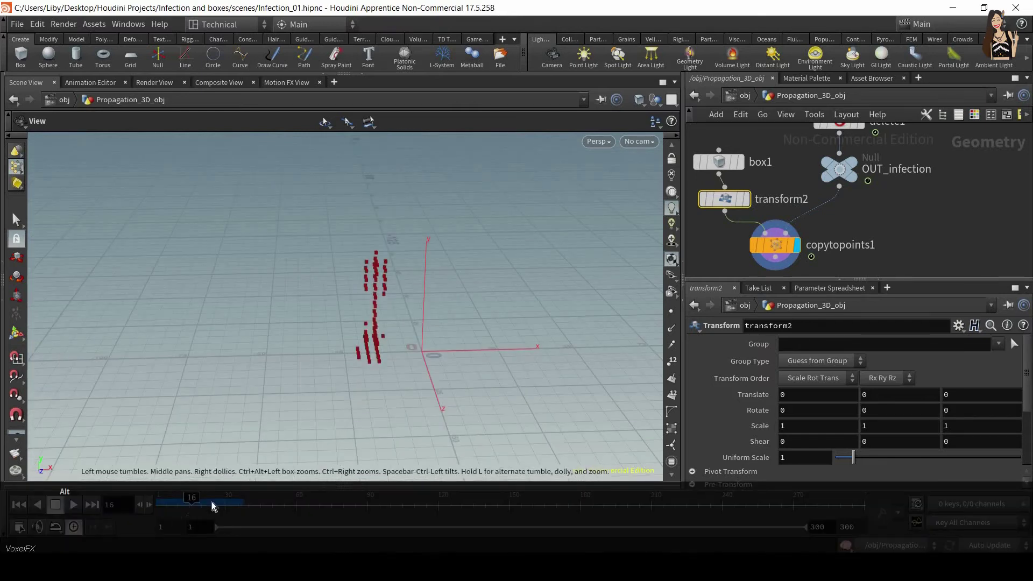
drag(211, 501, 347, 502)
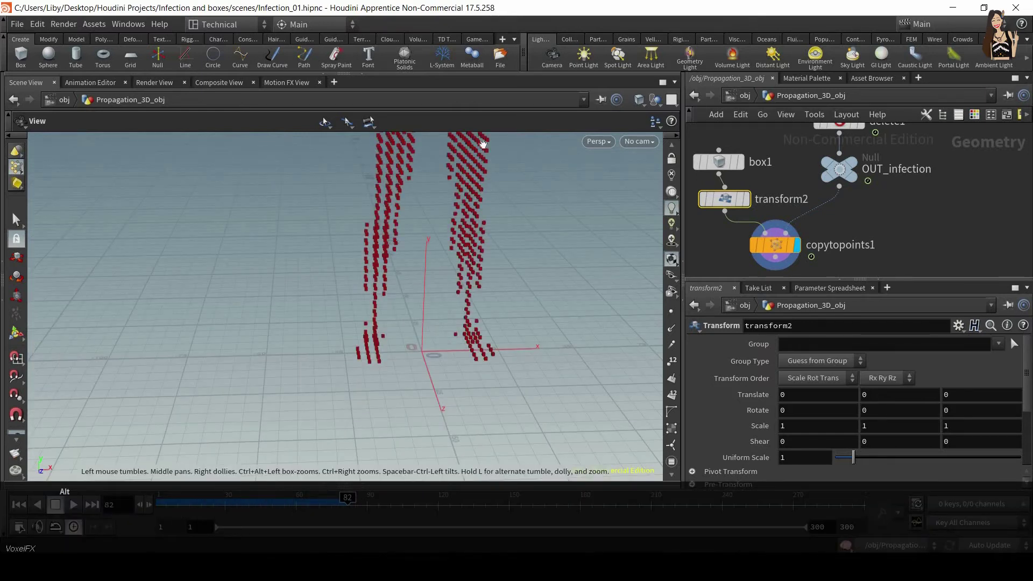
alt+right_drag(483, 143, 438, 203)
alt+drag(438, 203, 291, 231)
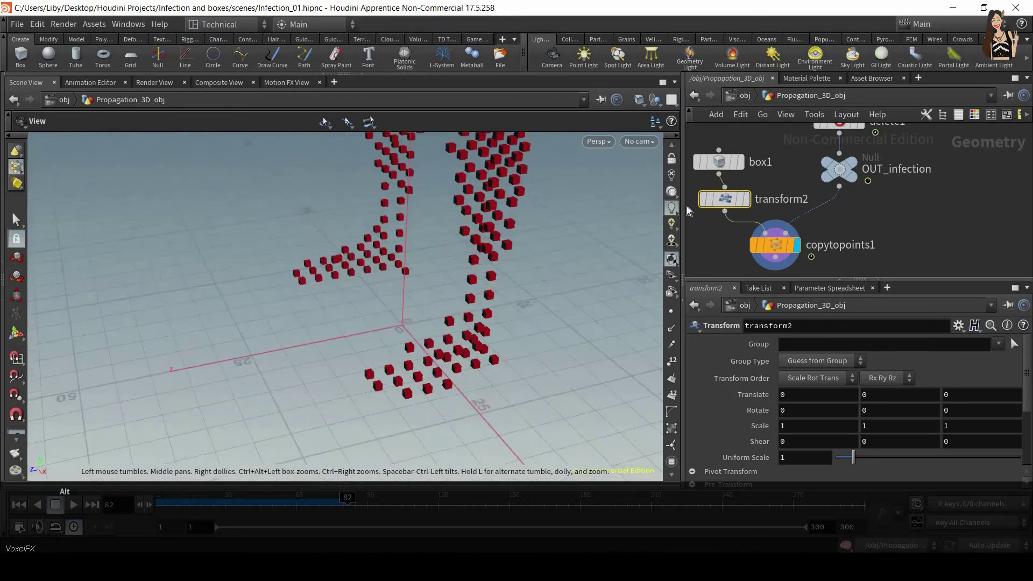
alt+drag(686, 211, 730, 196)
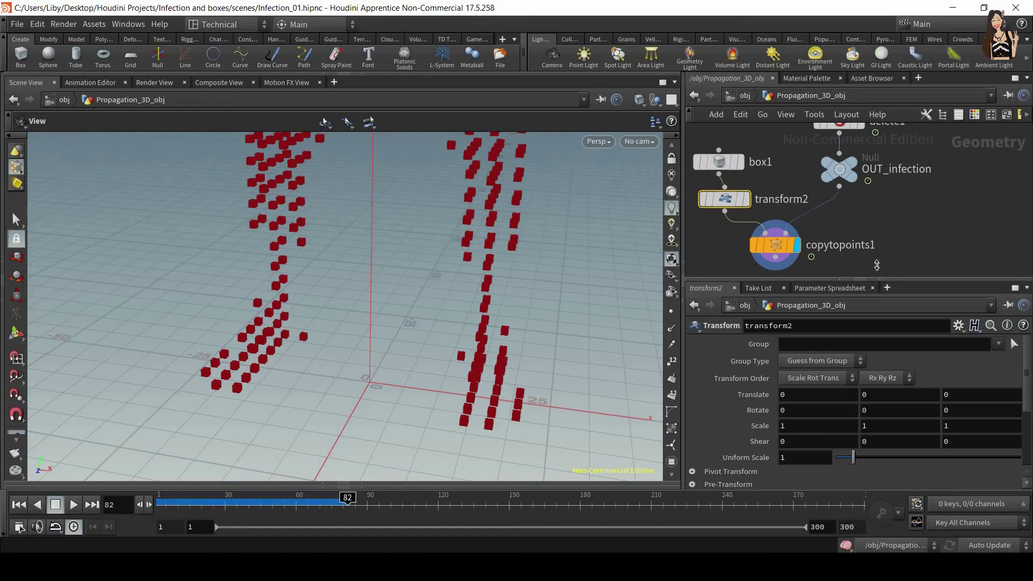
Try Uniform Scale values of about 2.76 and 1.72 on transform2 to compare the box sizes on the legs
drag(876, 264, 876, 220)
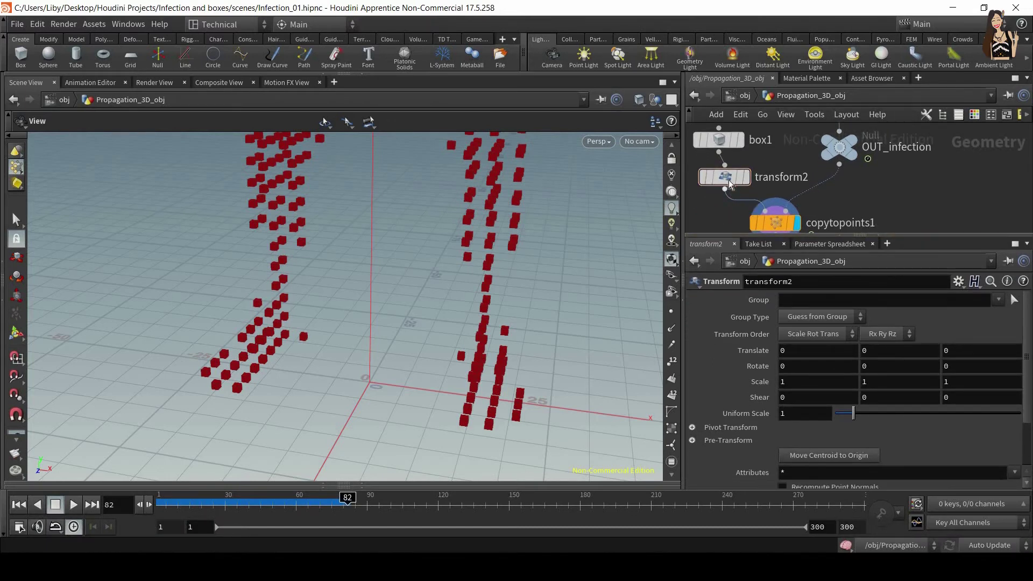
mouse_move(729, 138)
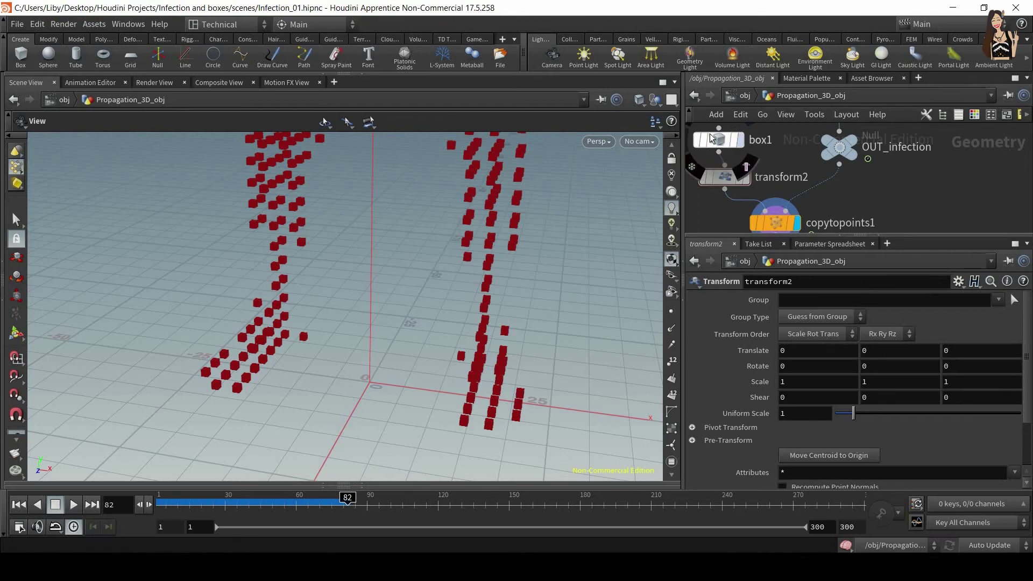
click(724, 177)
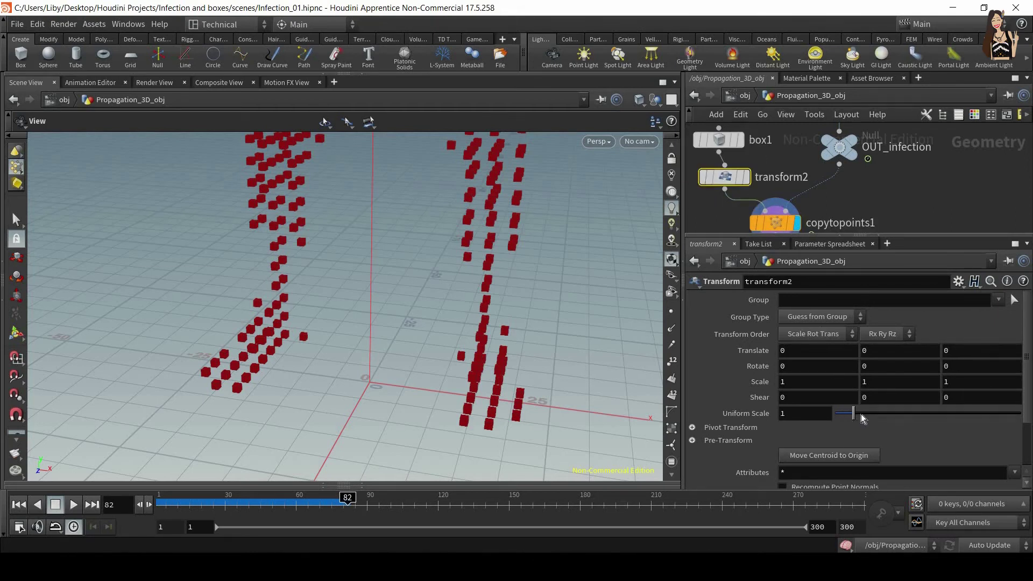
mouse_move(878, 413)
mouse_down()
mouse_move(905, 413)
mouse_move(886, 421)
mouse_up()
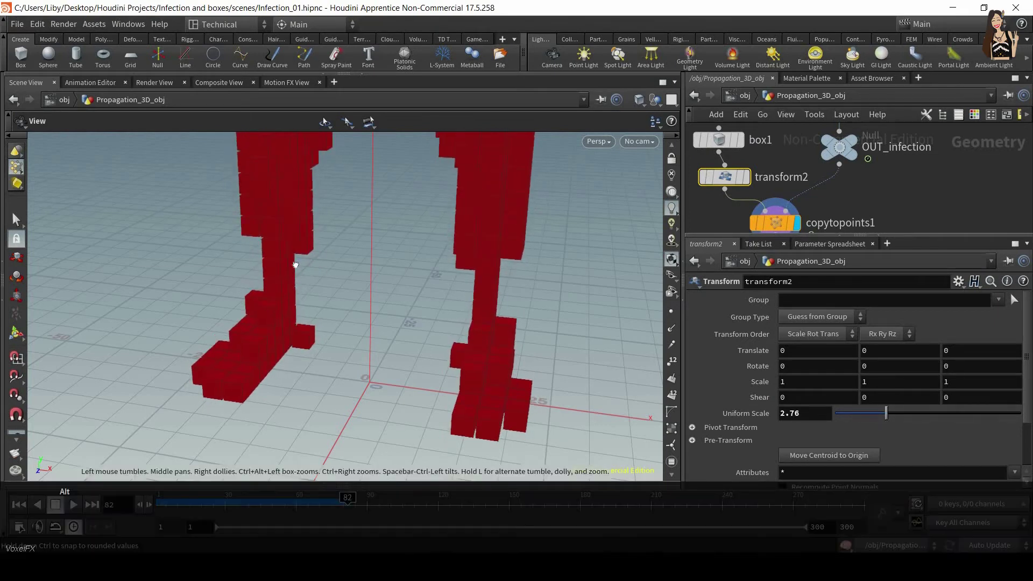
alt+drag(296, 260, 249, 265)
alt+right_drag(249, 265, 263, 265)
alt+drag(263, 266, 333, 289)
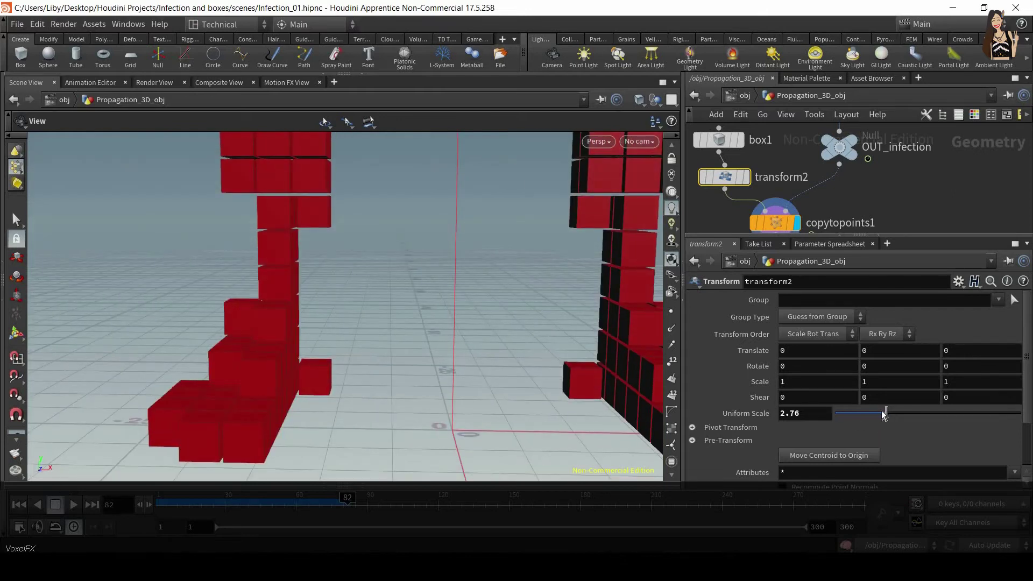
drag(867, 417, 867, 417)
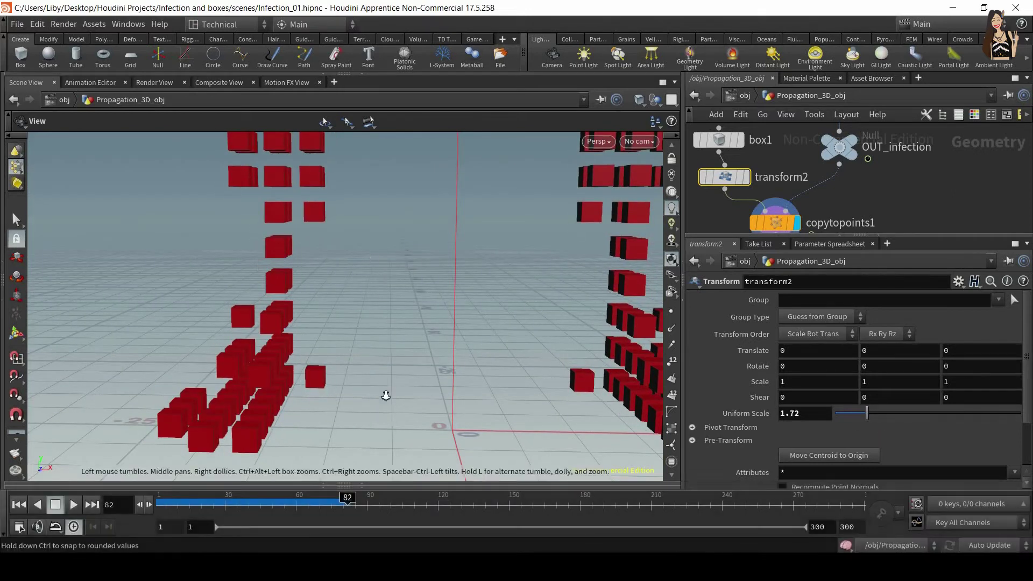
alt+drag(385, 392, 302, 234)
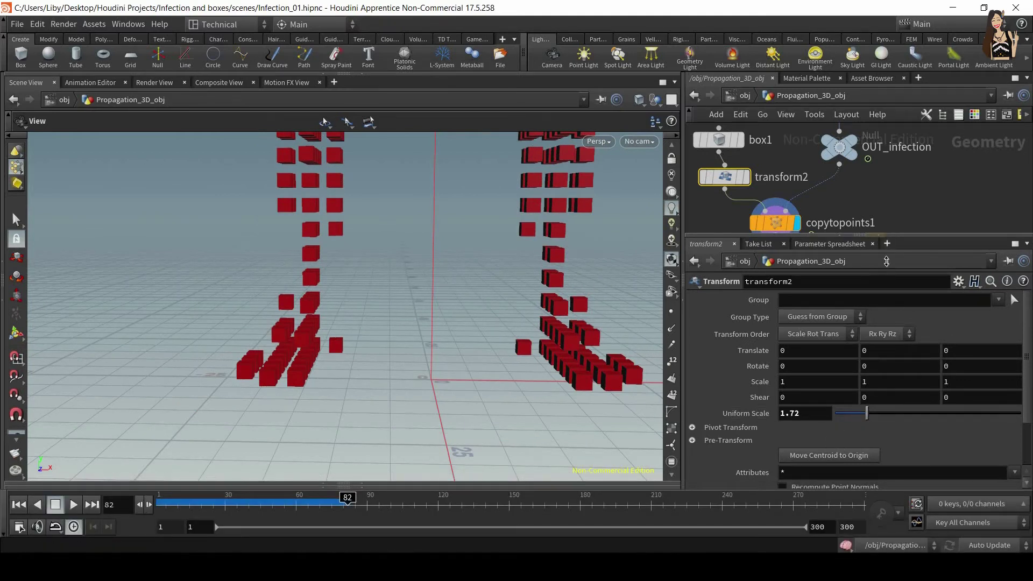
Check the Point Separation value of pointsfromvolume1 further up the node chain
drag(886, 261, 882, 299)
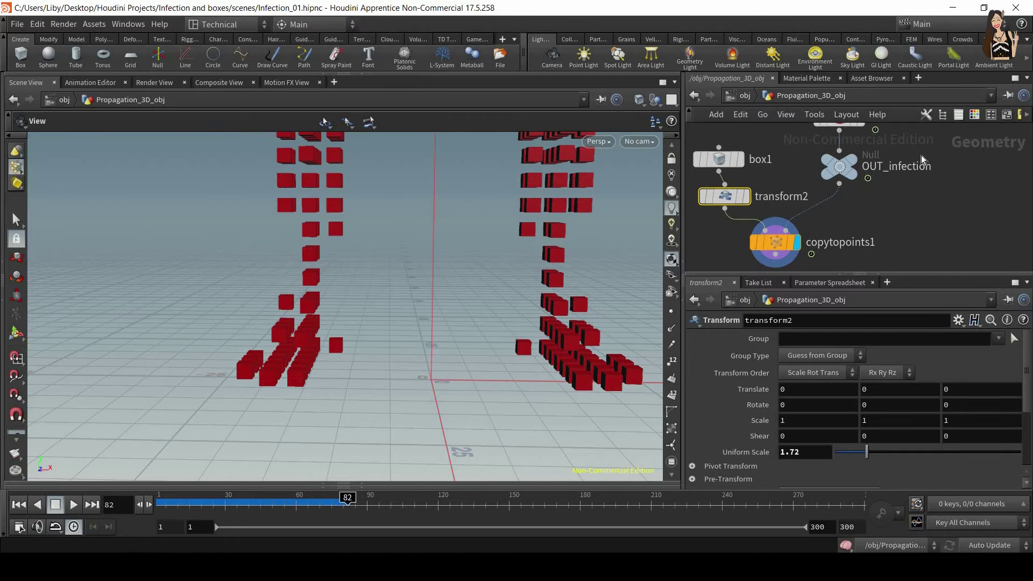
middle_drag(902, 134, 909, 237)
scroll(963, 210, up, 1)
middle_drag(947, 161, 930, 239)
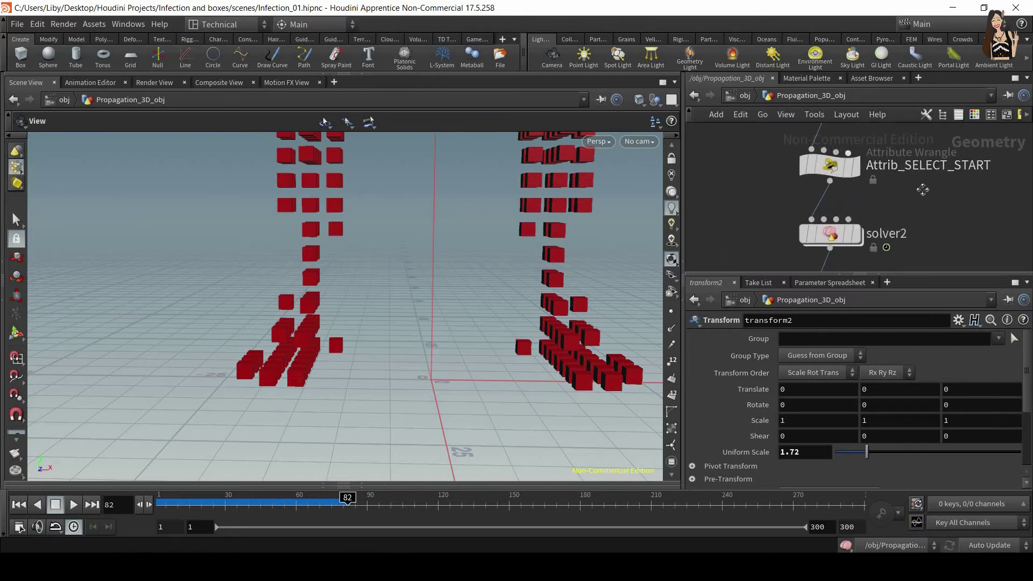
middle_drag(811, 137, 812, 226)
click(818, 188)
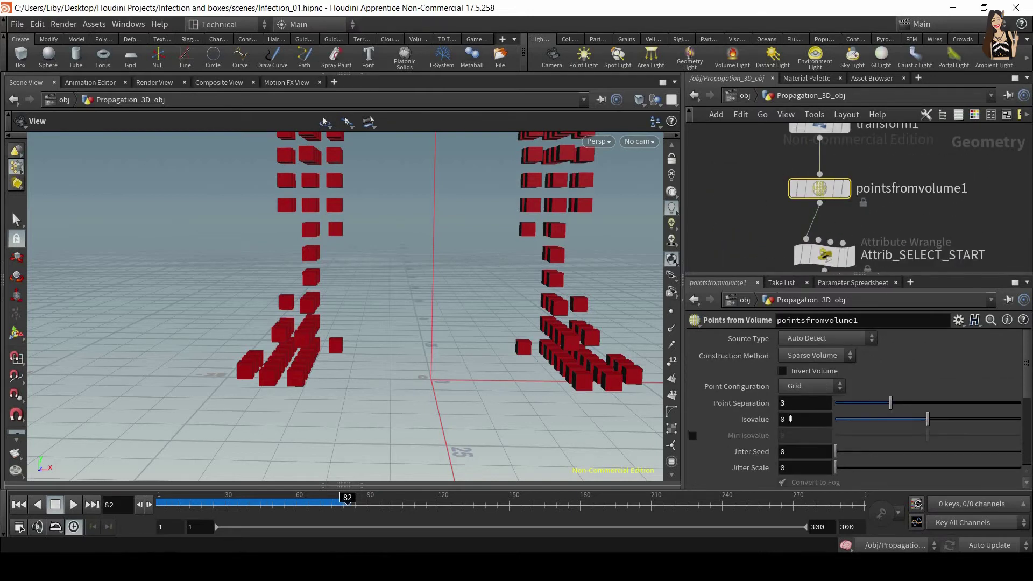
middle_drag(878, 253, 878, 144)
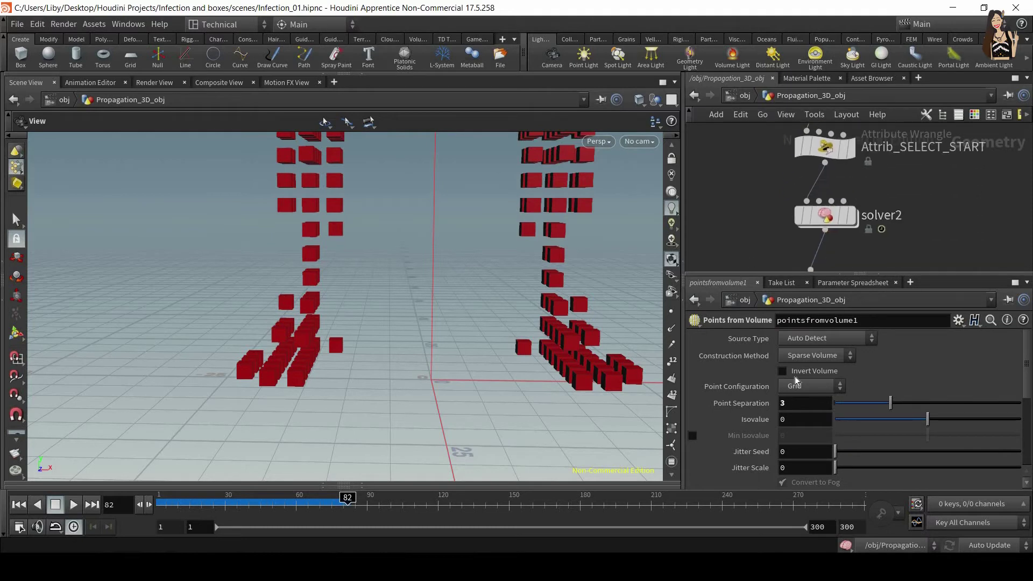
middle_drag(762, 268, 778, 176)
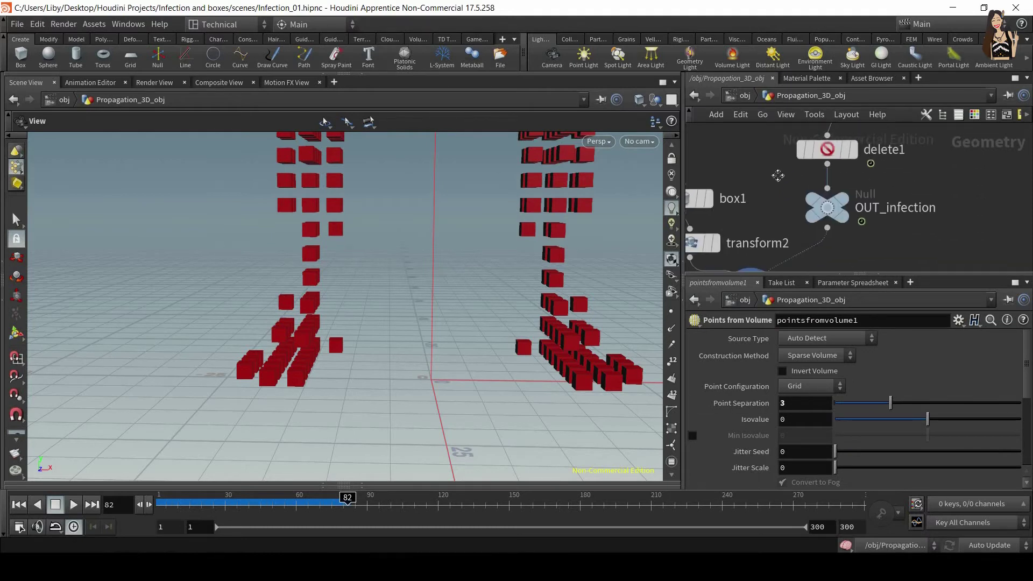
Set the Uniform Scale of transform2 to 3
middle_drag(702, 232, 739, 187)
click(732, 199)
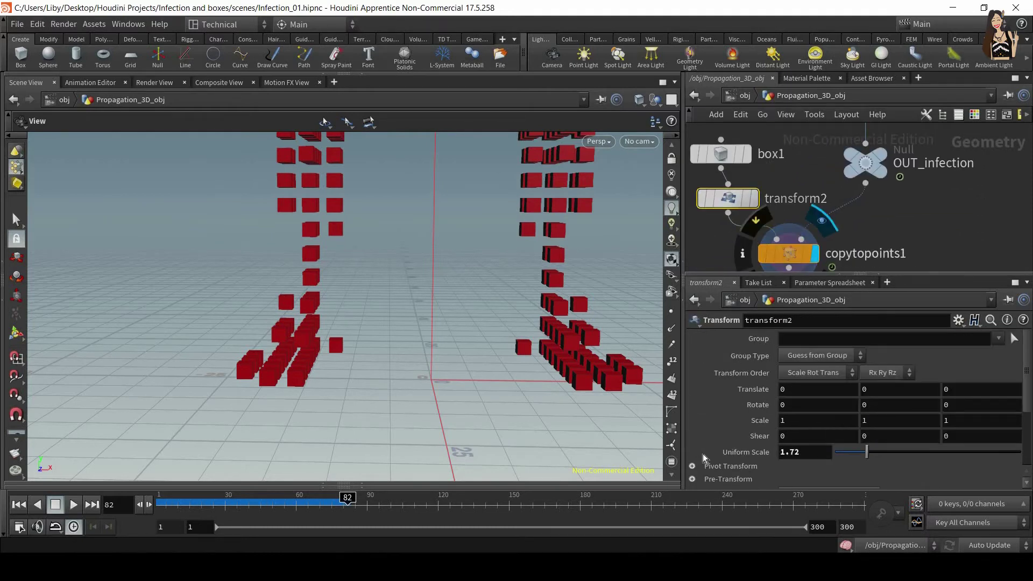
text(3)
key(Return)
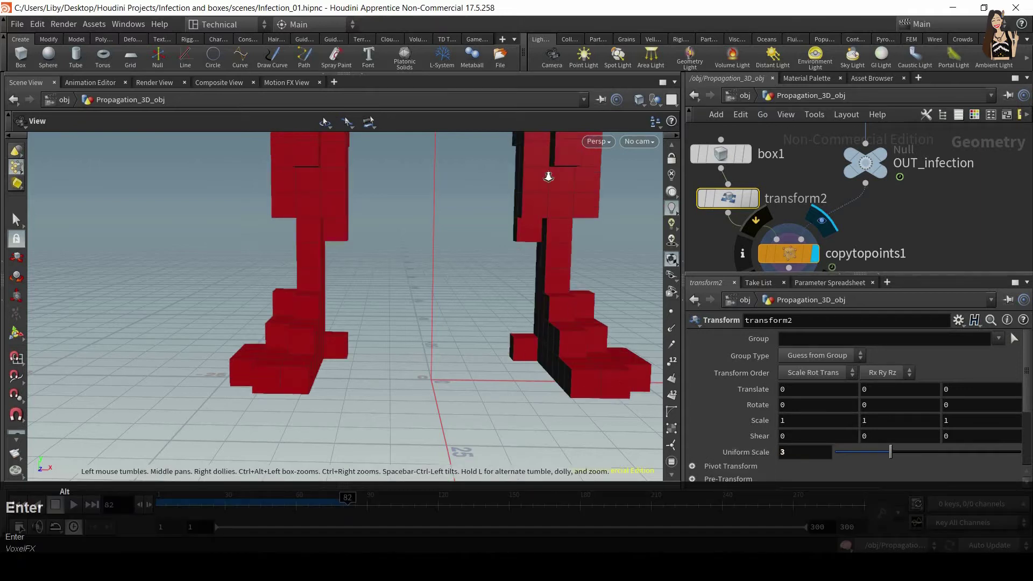
Examine up close how the scaled boxes meet around the figure's feet and legs
scroll(544, 204, up, 5)
alt+drag(503, 180, 567, 309)
alt+right_drag(567, 308, 518, 210)
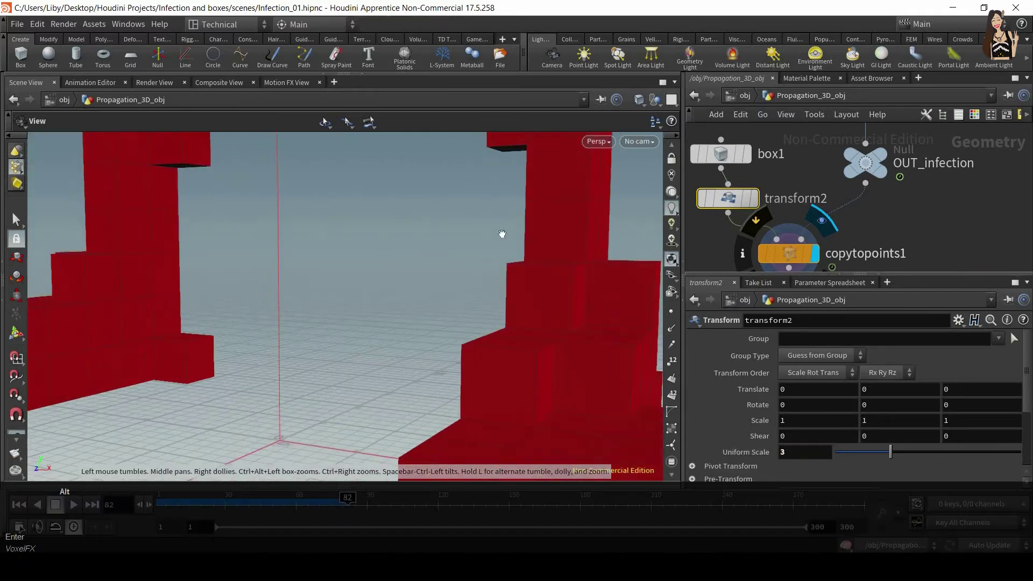
alt+drag(500, 233, 511, 321)
alt+drag(522, 357, 570, 317)
alt+right_drag(570, 318, 537, 284)
alt+drag(537, 284, 547, 386)
alt+drag(523, 344, 518, 306)
alt+right_drag(465, 433, 447, 283)
alt+drag(577, 365, 538, 344)
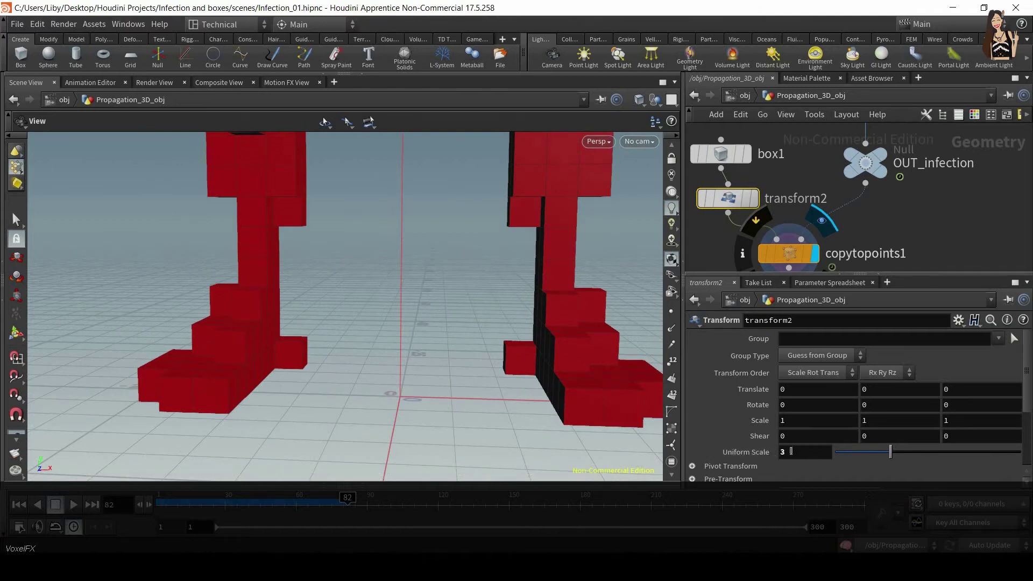
Copy the Uniform Scale parameter of transform2 for referencing
right_click(794, 455)
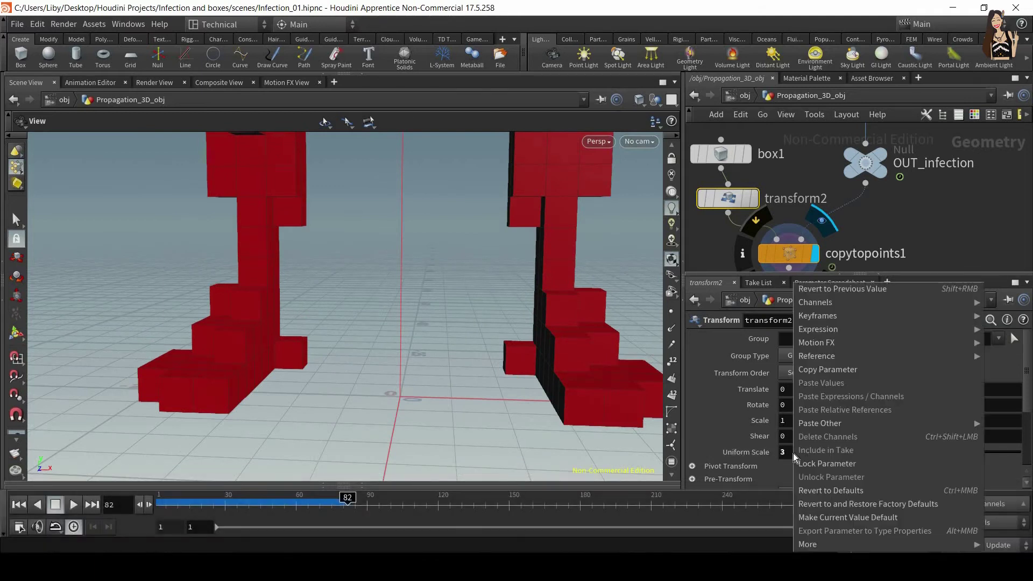
click(839, 370)
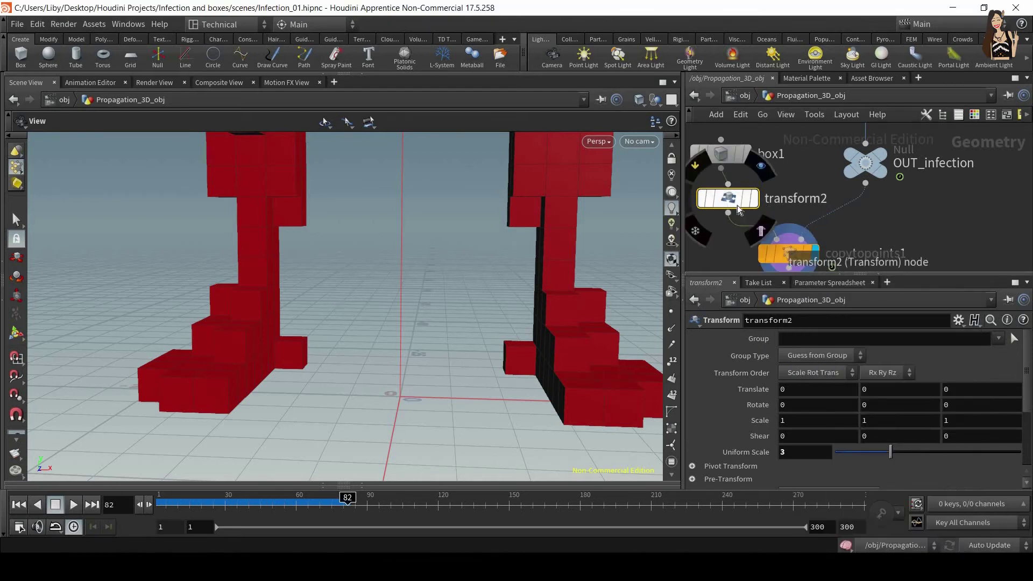
right_click(787, 453)
click(835, 372)
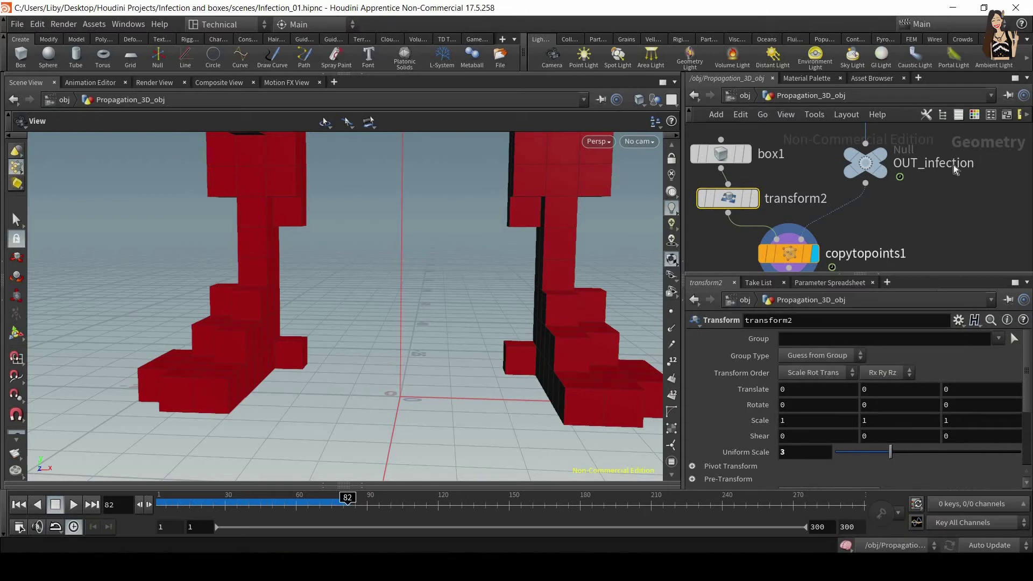
Link the Point Separation of pointsfromvolume1 to transform2's scale by pasting the copied parameter as a relative reference
middle_drag(960, 140, 921, 255)
middle_drag(948, 182, 909, 265)
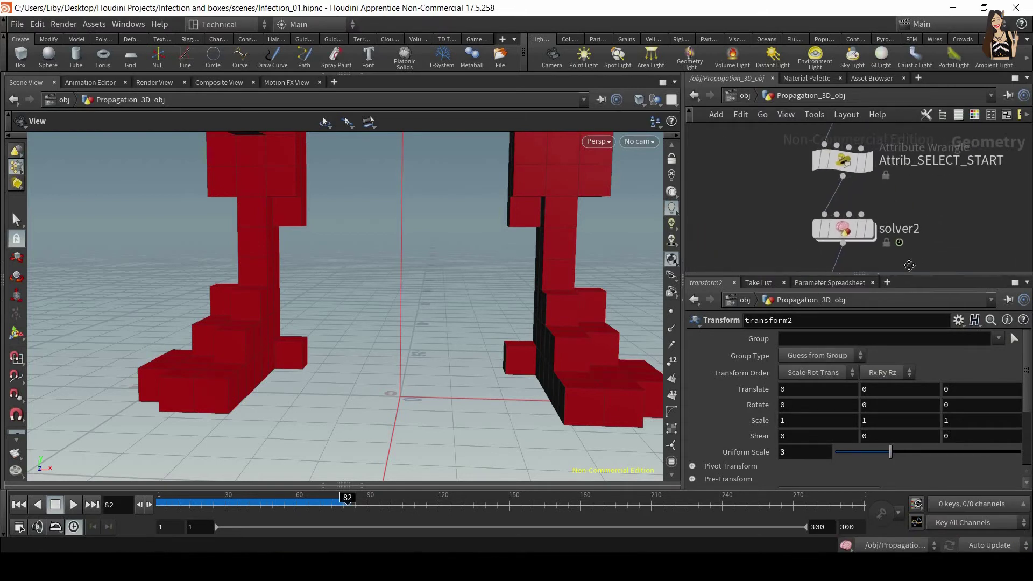
middle_drag(903, 126, 807, 177)
click(798, 177)
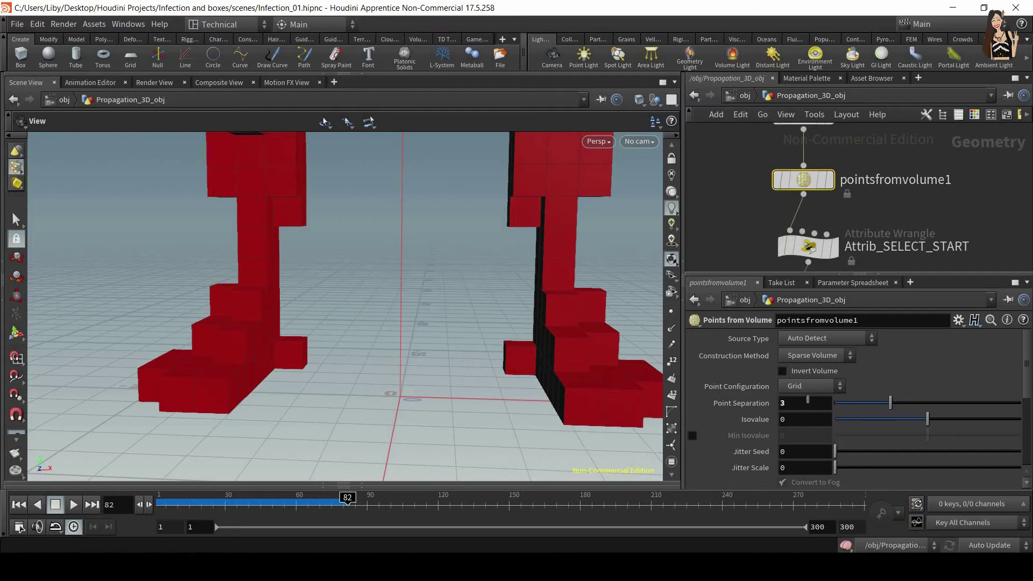
right_click(797, 408)
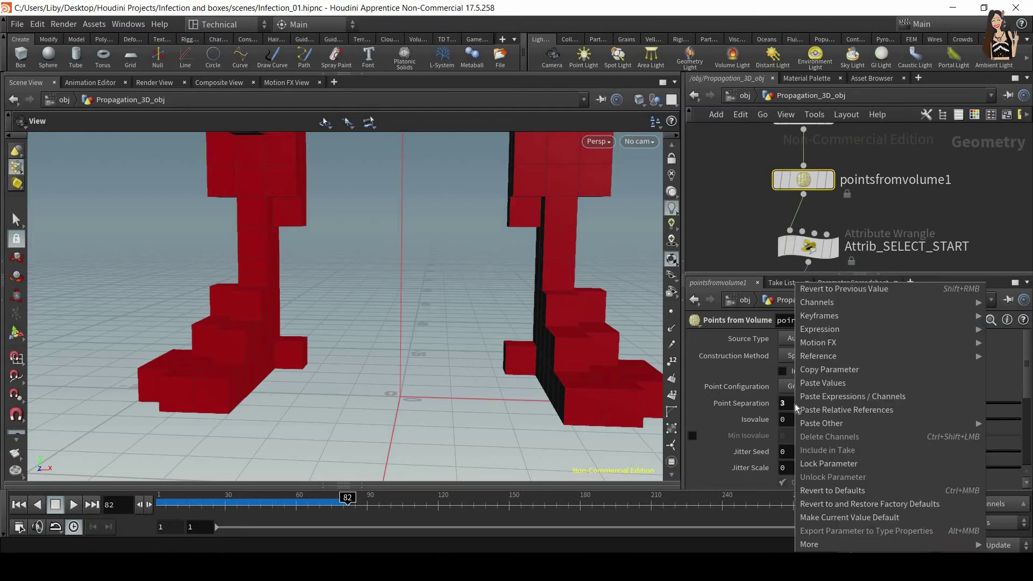
click(842, 412)
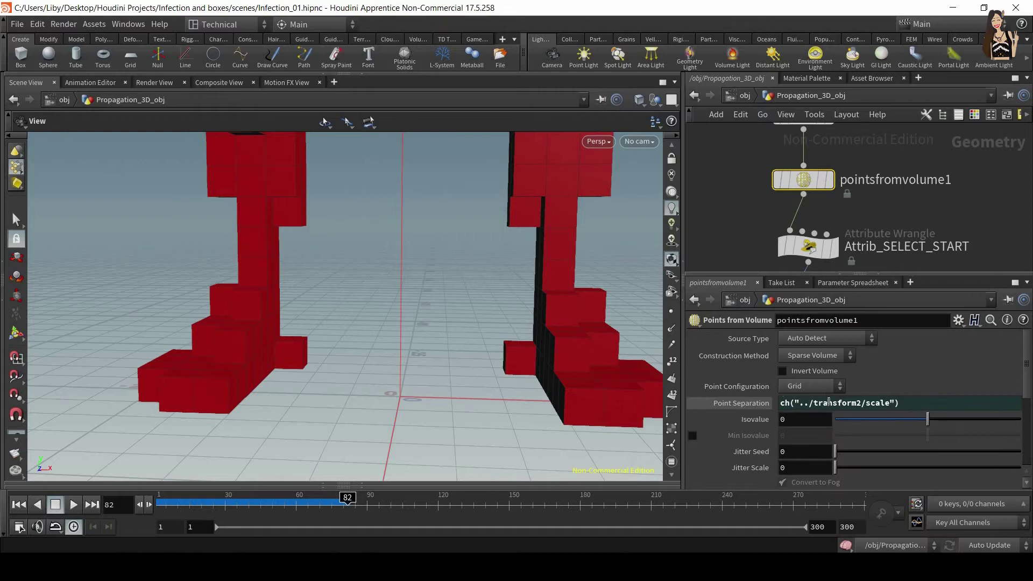
Return to frame 1 and set the Uniform Scale of transform2 to 2.8
middle_drag(774, 226, 817, 99)
middle_drag(753, 252, 828, 127)
click(805, 221)
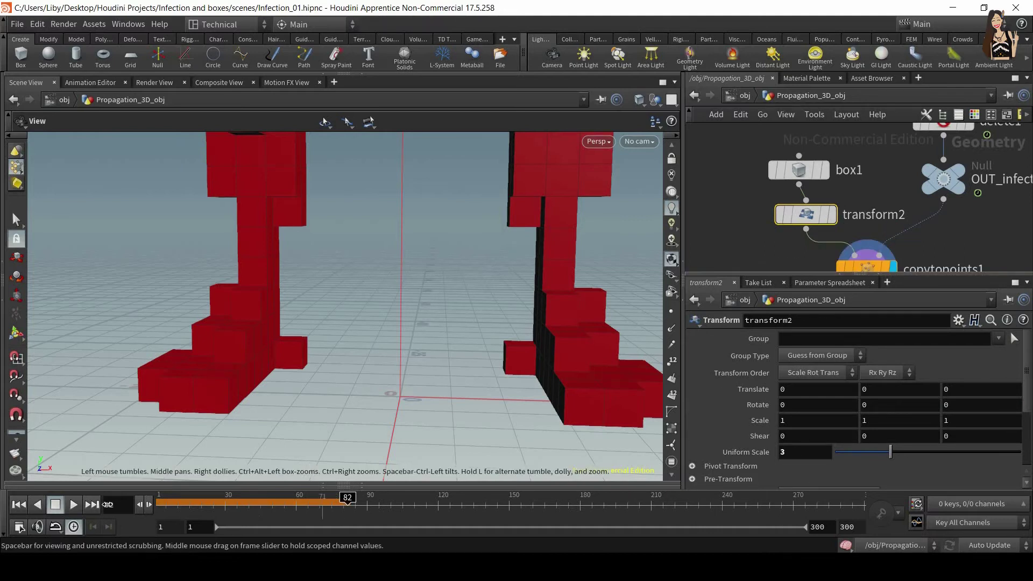
click(19, 504)
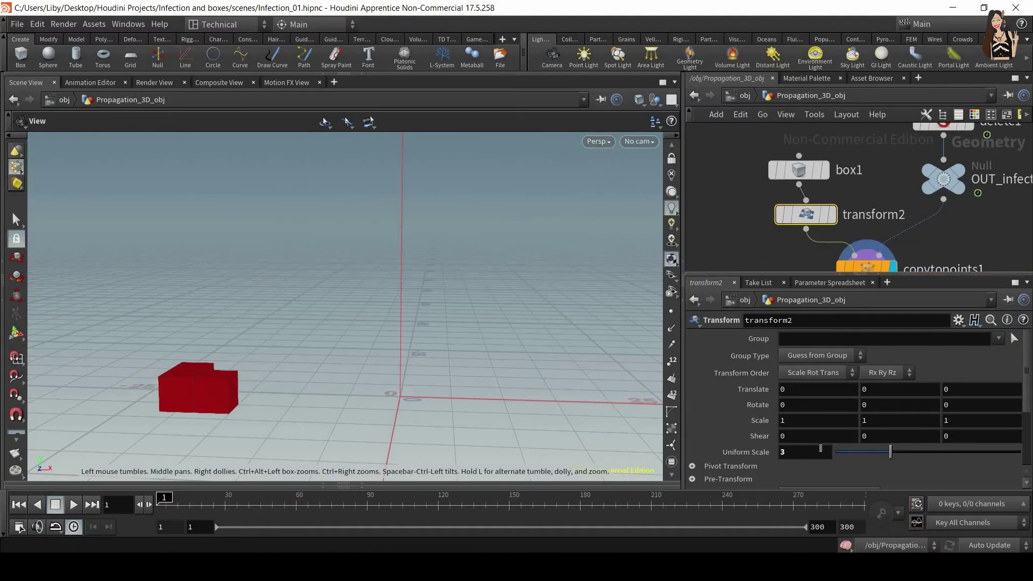
text(2.8)
key(Return)
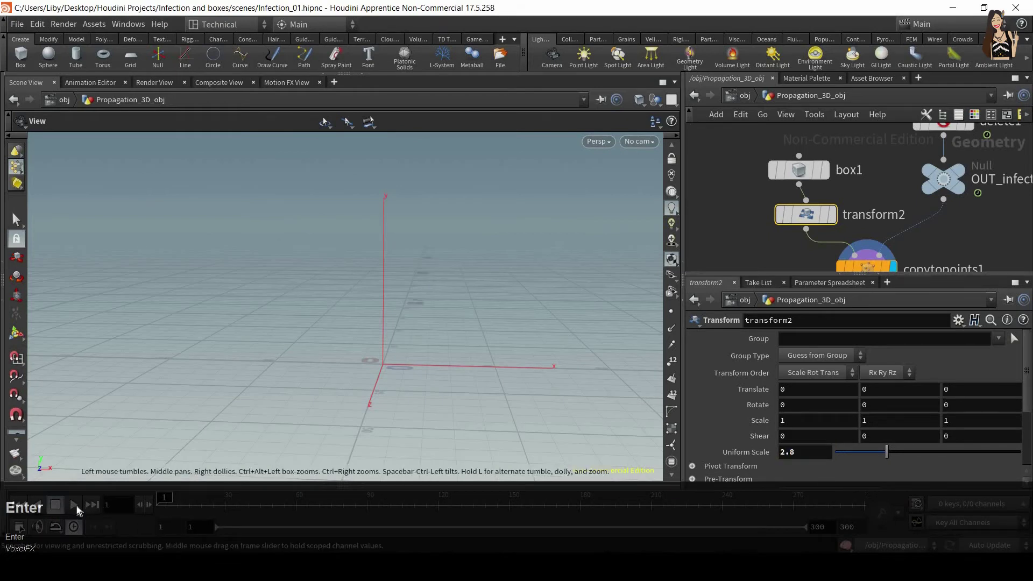
Play the simulation, scrub to frame 45 and examine the boxes covering the figure up close
click(74, 504)
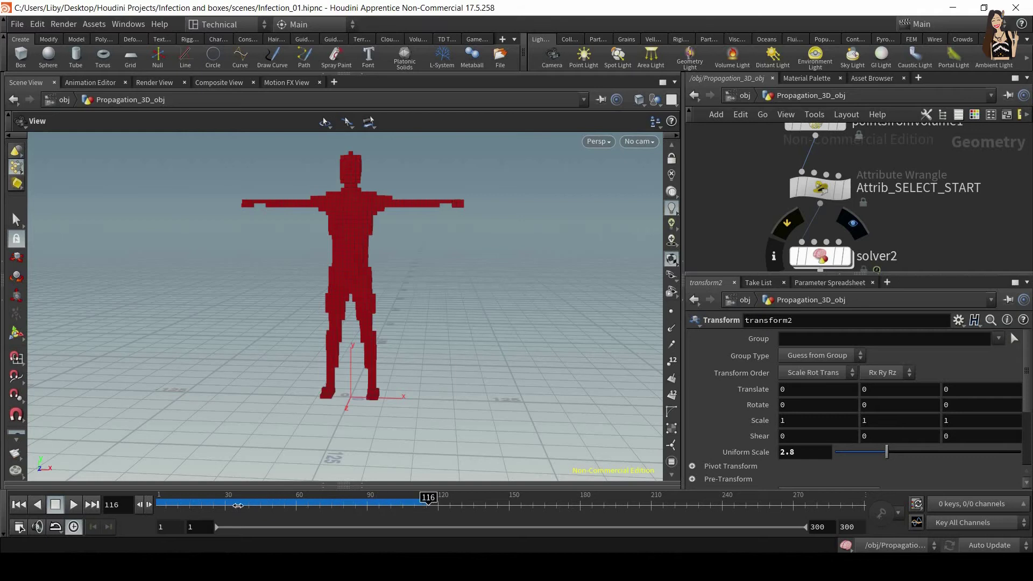
drag(160, 502, 260, 502)
alt+right_drag(408, 178, 350, 315)
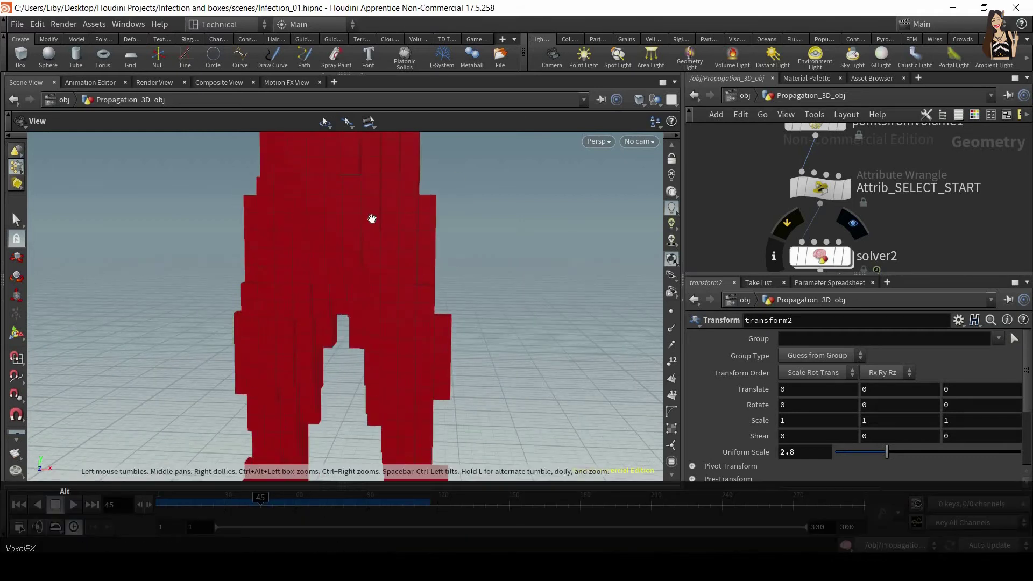
Return the simulation timeline to frame 1
alt+right_drag(371, 219, 355, 285)
alt+middle_drag(379, 200, 369, 343)
alt+right_drag(369, 342, 350, 503)
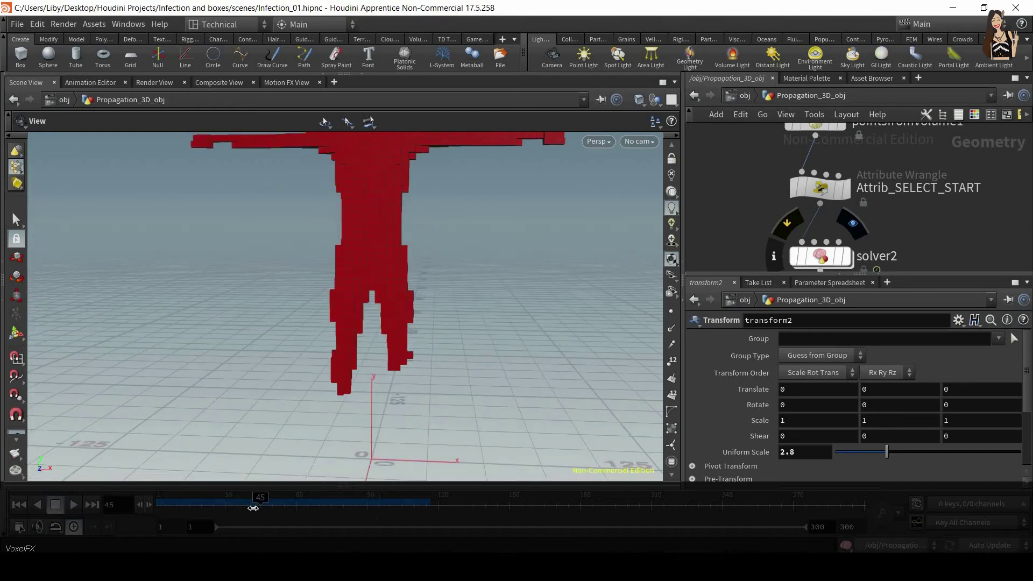
click(158, 509)
alt+drag(398, 346, 416, 285)
Insert a Group Create node between pointsfromvolume1 and Attrib_SELECT_START
drag(882, 307, 882, 385)
middle_drag(915, 277, 896, 329)
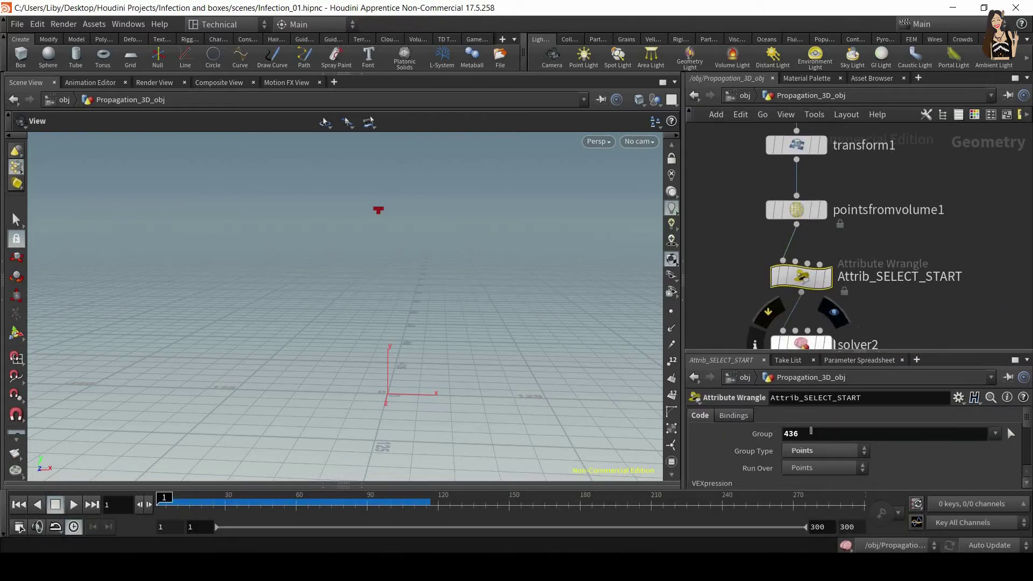
drag(802, 206, 801, 191)
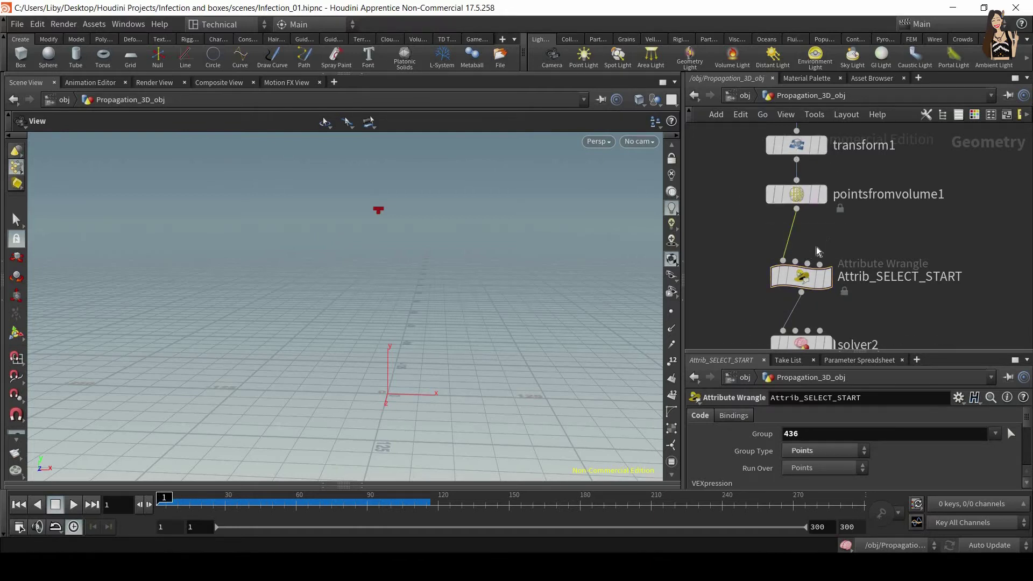
key(Tab)
text(gr)
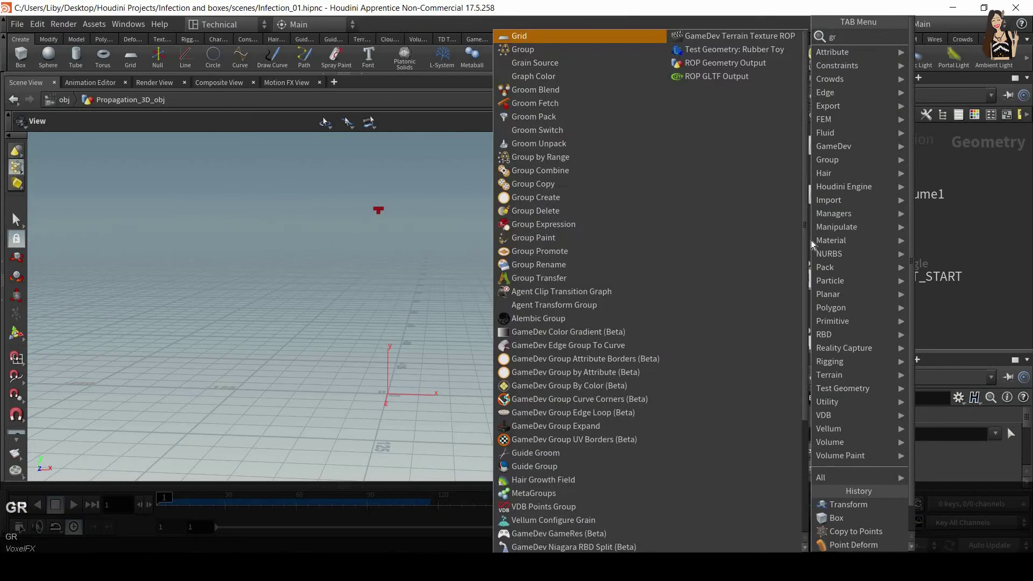
text(ou)
key(Return)
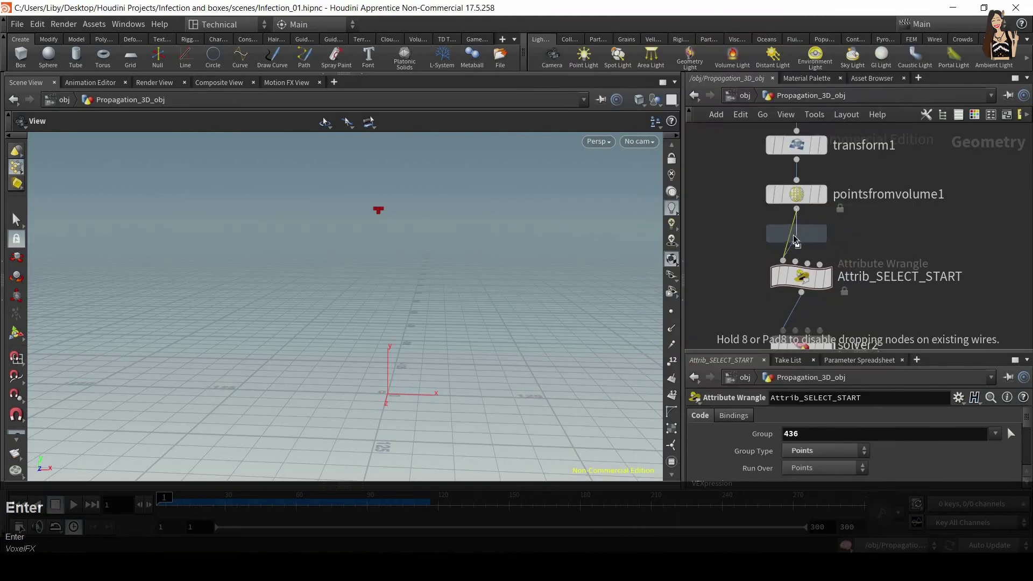
click(791, 242)
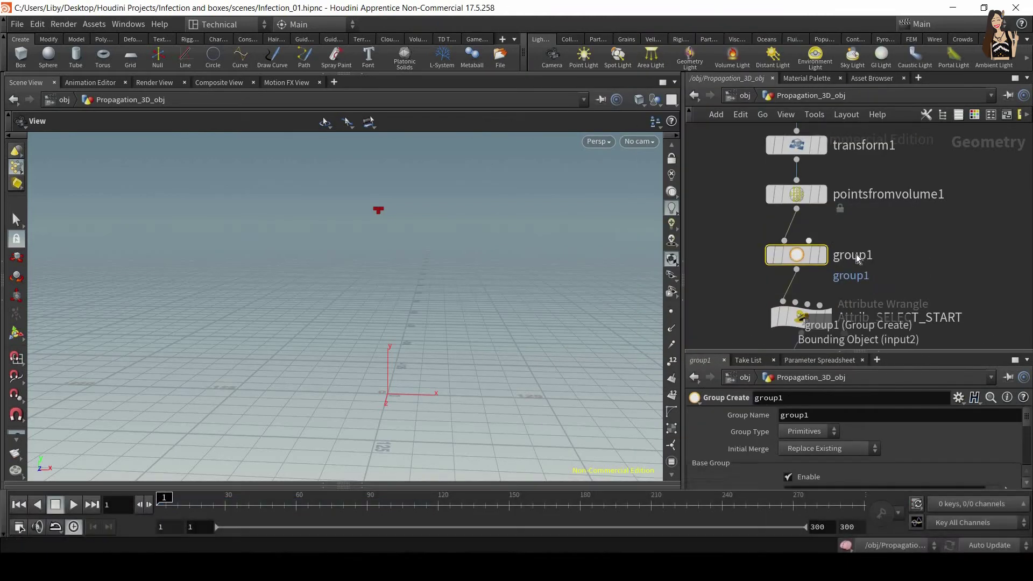
Rename the new Group Create node to Start_group
key(ctrl+a)
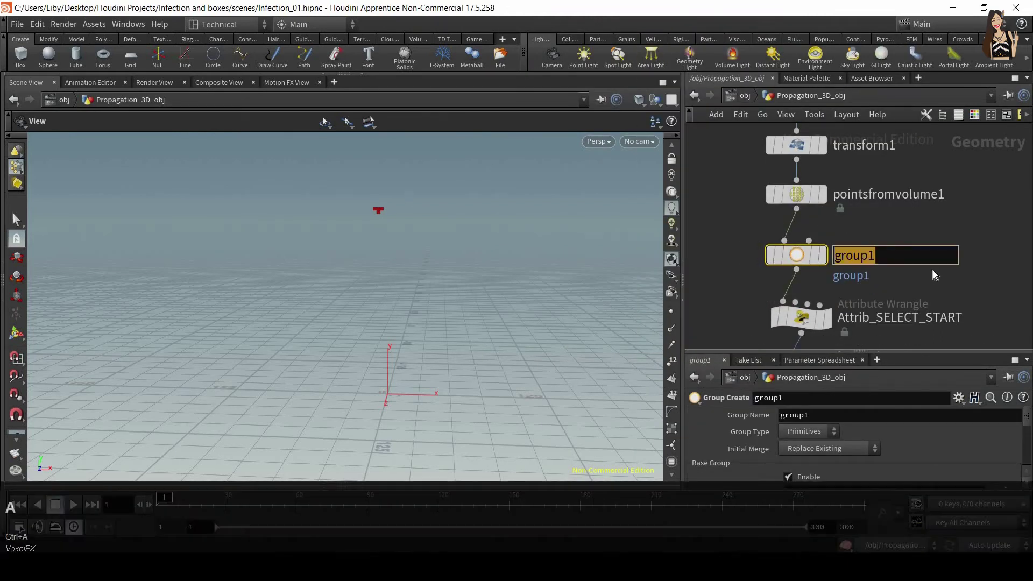
text(Start_)
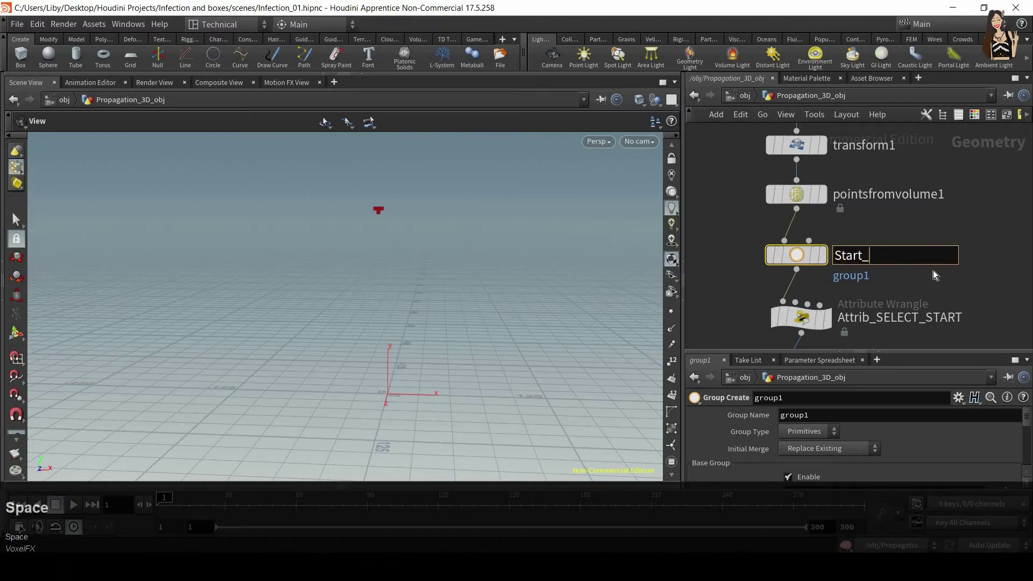
text(group)
key(Return)
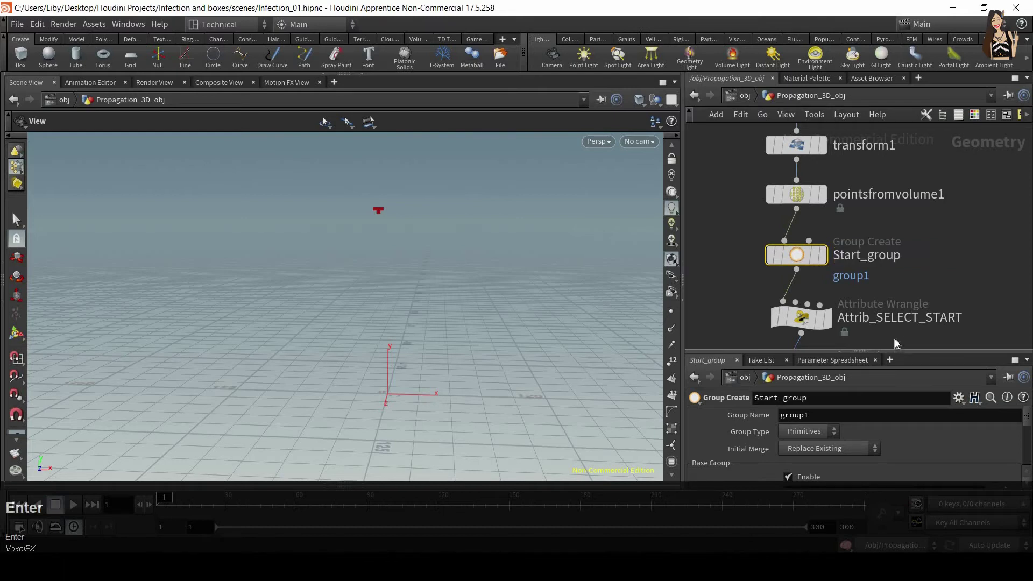
Set Start_group's Group Name to Start_pts and its Group Type to Points, with the node displayed
drag(880, 354, 909, 242)
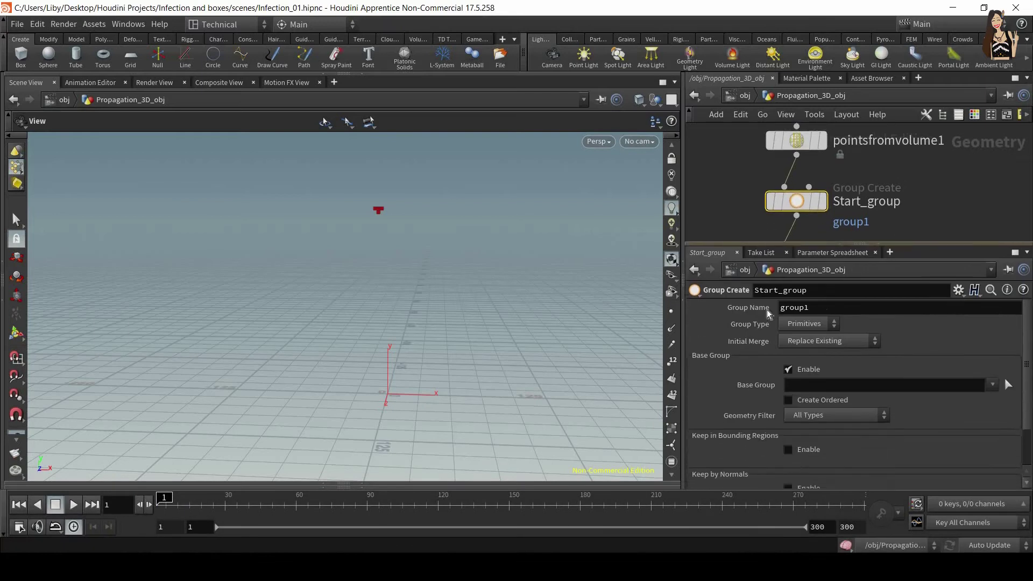
double_click(823, 310)
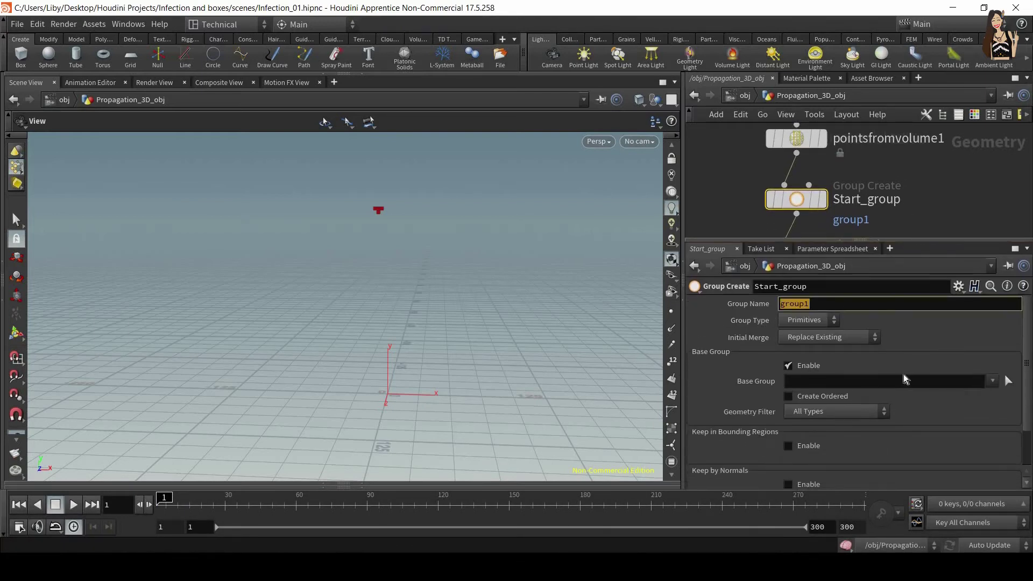
text(Star)
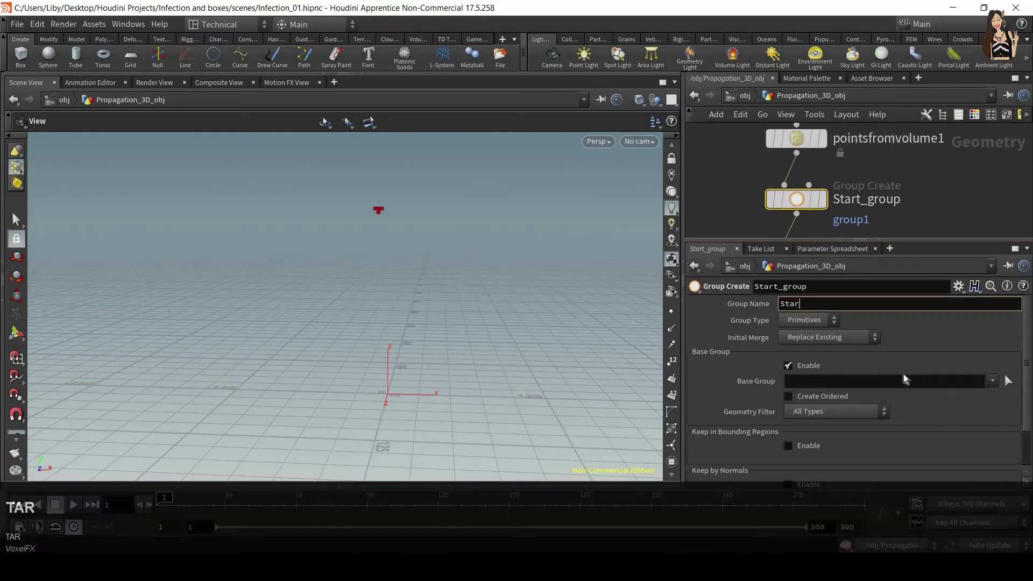
text(t_pts)
key(Return)
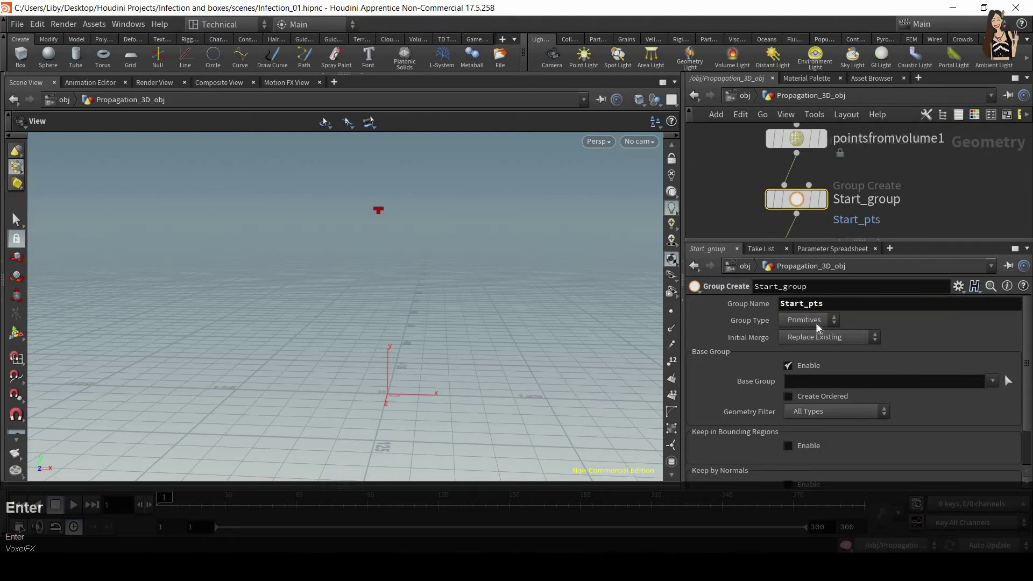
click(826, 209)
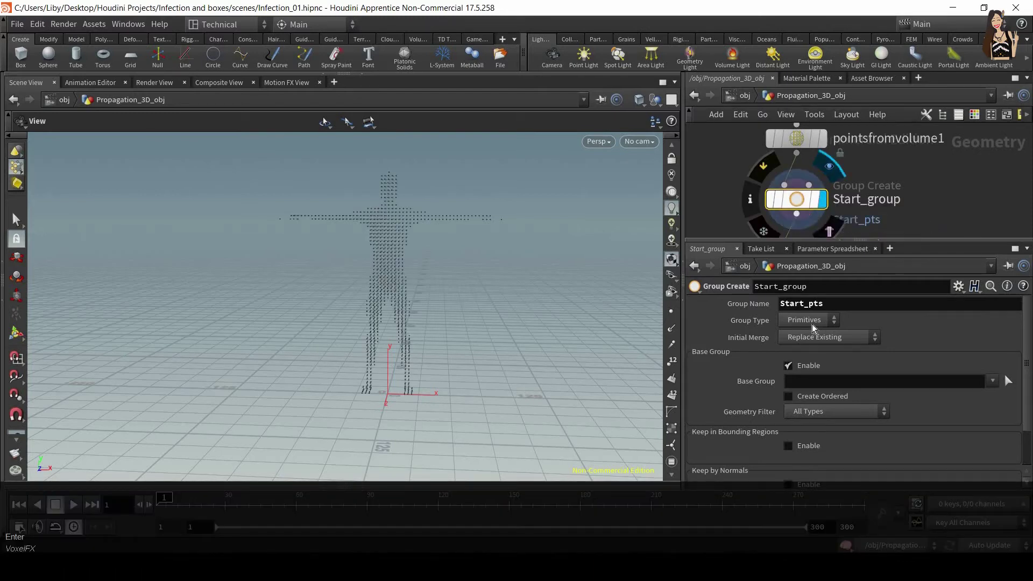
click(807, 322)
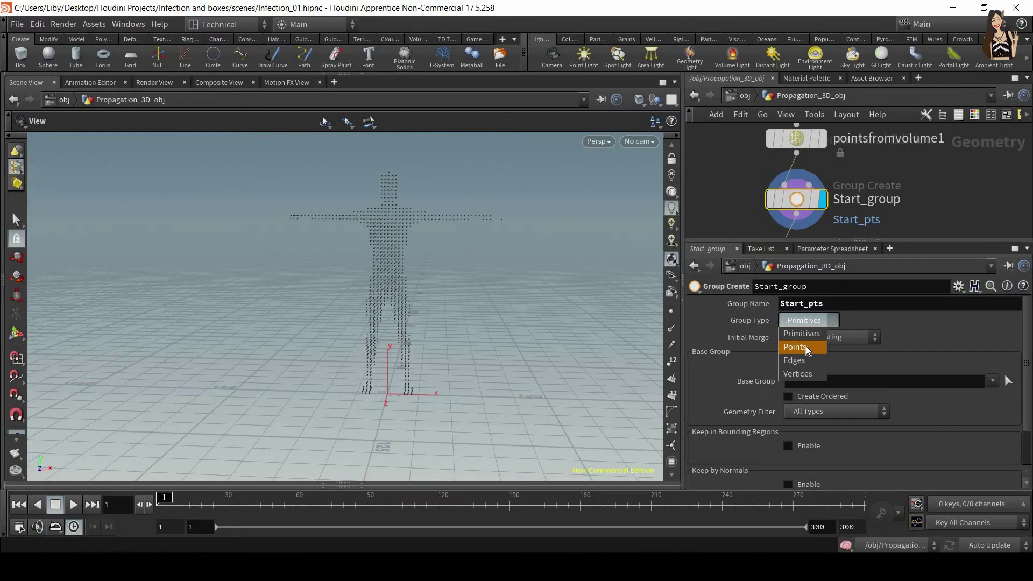
click(811, 349)
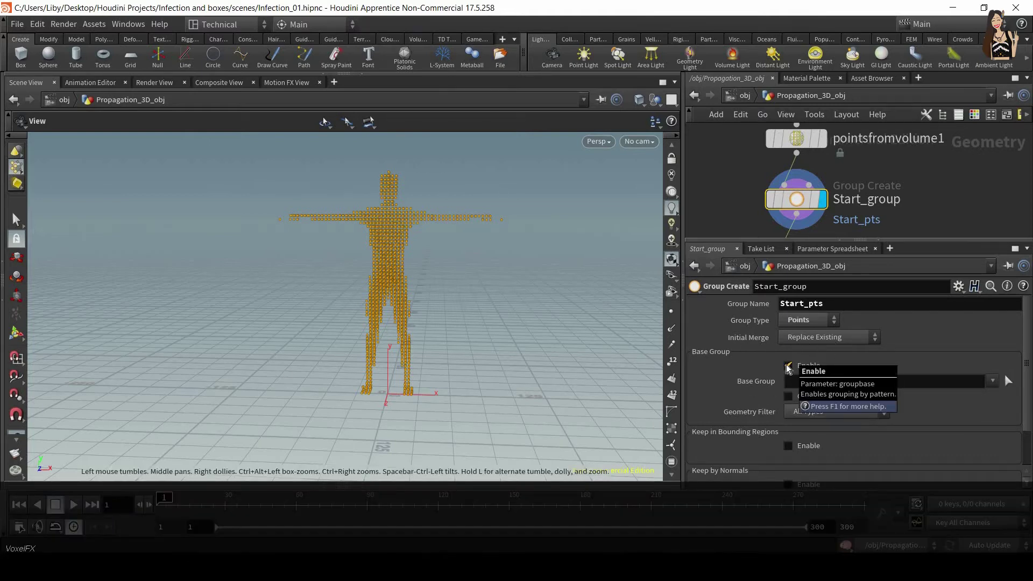
Switch Start_group from Base Group to Keep in Bounding Regions and show the bounding box handles
click(787, 367)
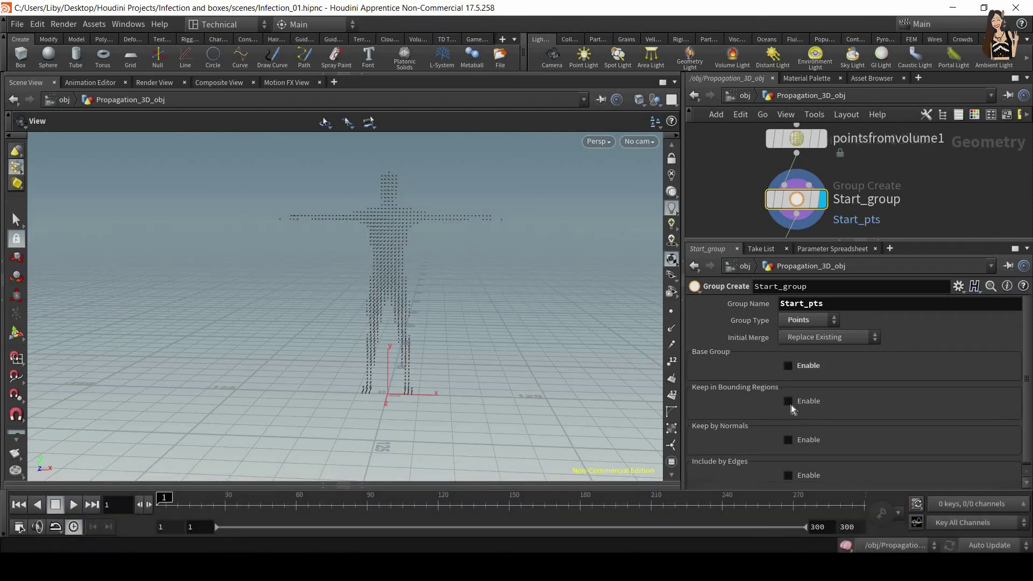
click(788, 402)
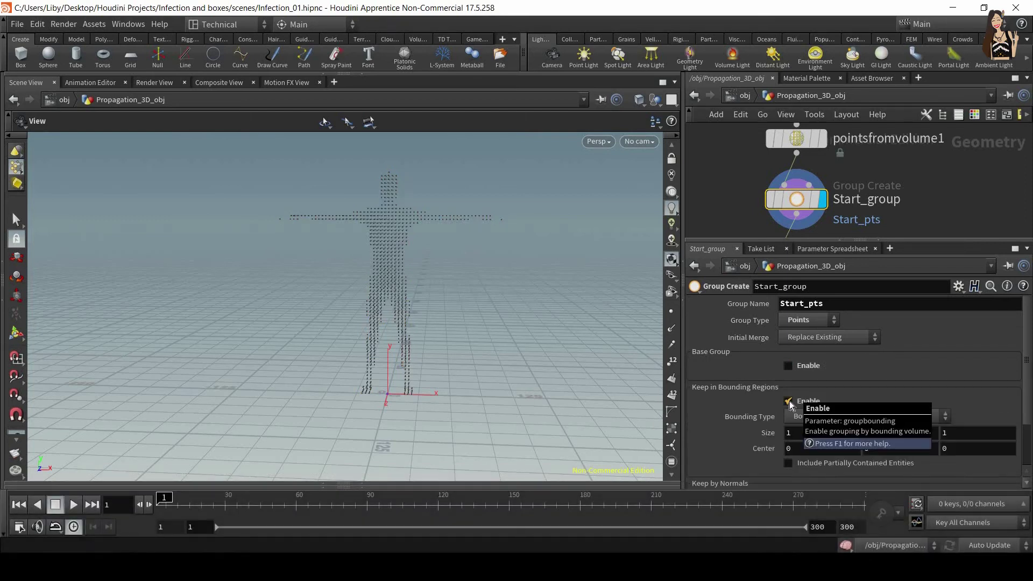
alt+drag(398, 253, 409, 242)
alt+right_drag(379, 430, 433, 359)
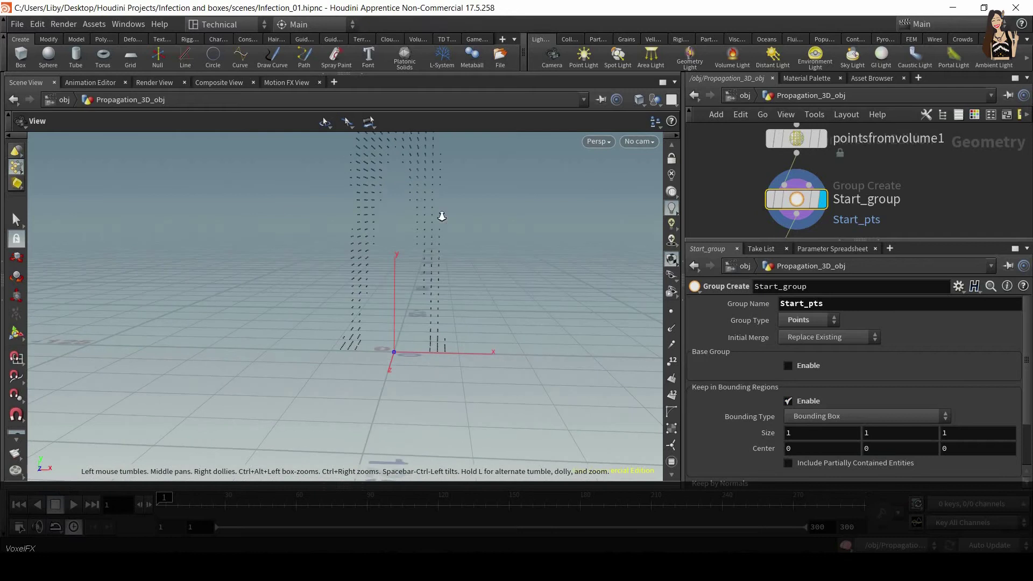
alt+right_drag(368, 384, 384, 274)
alt+middle_drag(384, 275, 387, 342)
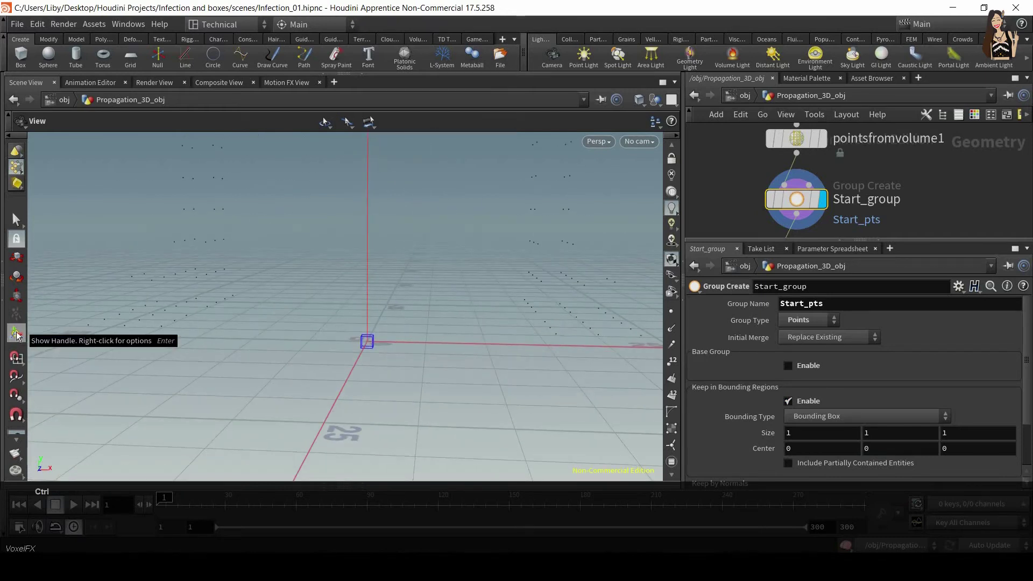
key(Return)
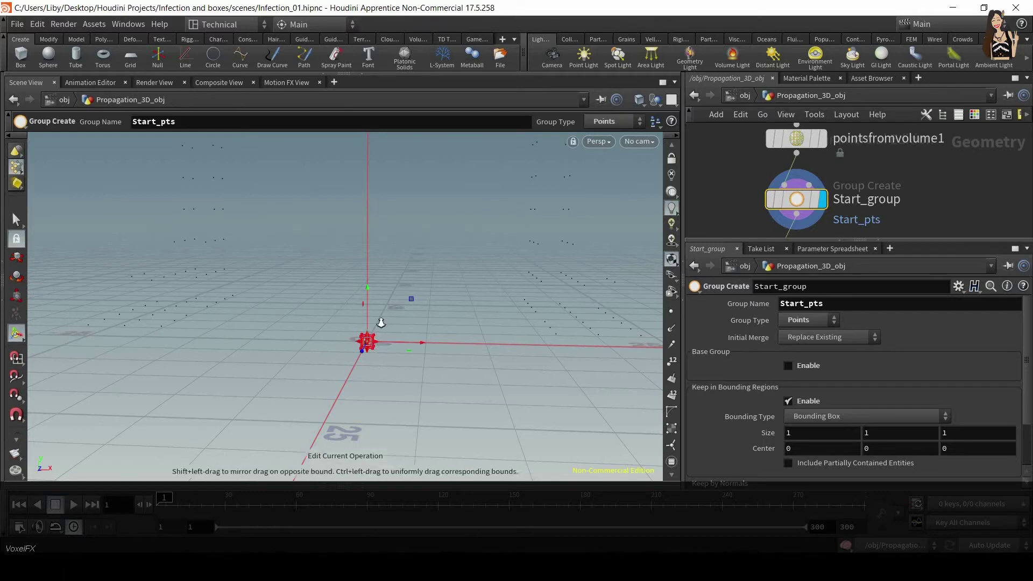
Stretch the group's bounding box along X to about 22.5, centred at about 0.62
alt+drag(380, 323, 618, 236)
alt+drag(323, 269, 264, 341)
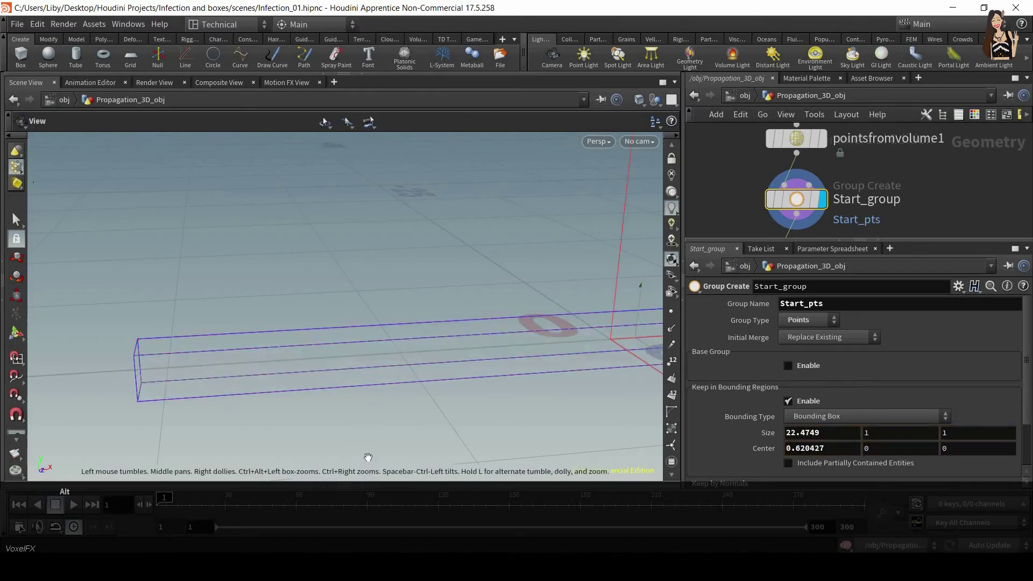
alt+right_drag(367, 454, 398, 392)
alt+drag(399, 392, 360, 362)
alt+right_drag(359, 362, 401, 277)
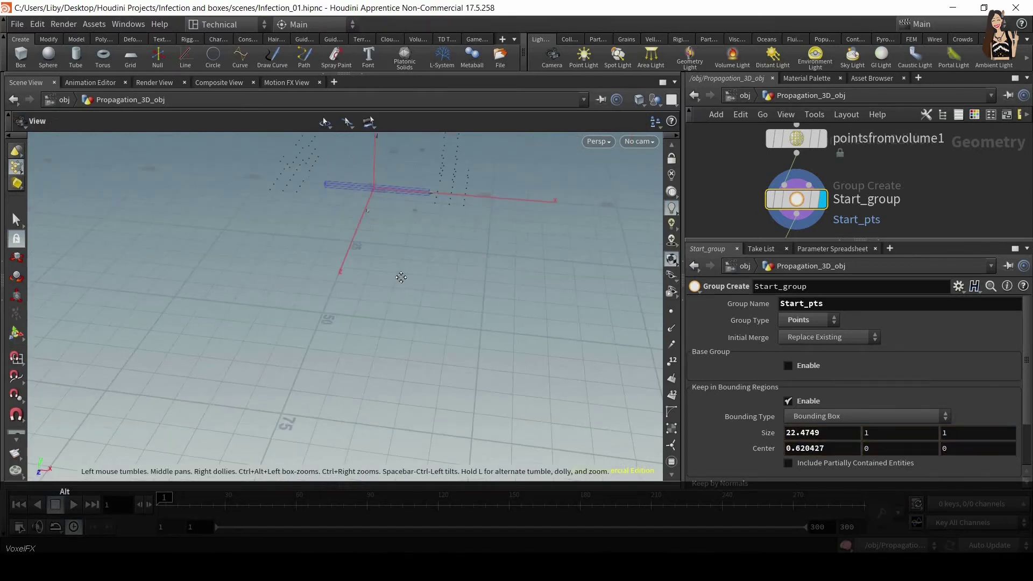
alt+middle_drag(401, 276, 397, 352)
Set the bounding box Size to 50 in X, Y and Z
click(834, 432)
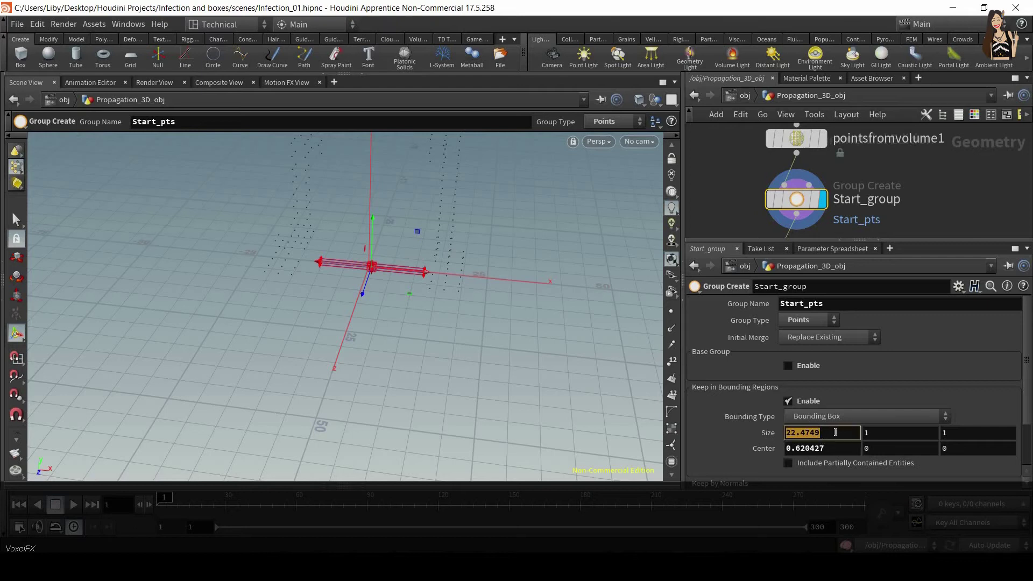
text(30)
key(BackSpace)
key(BackSpace)
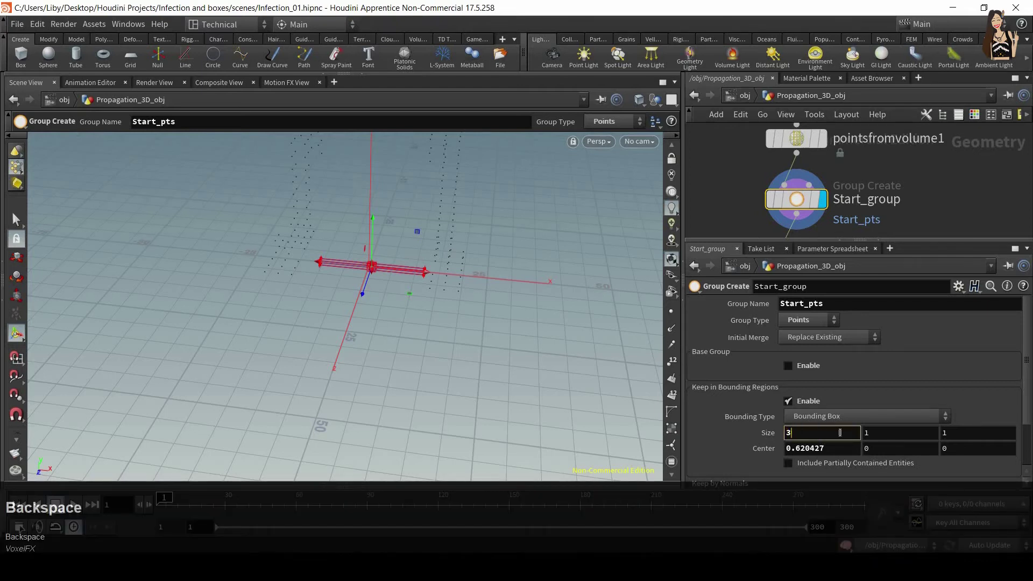
text(50)
key(Tab)
text(50)
key(Tab)
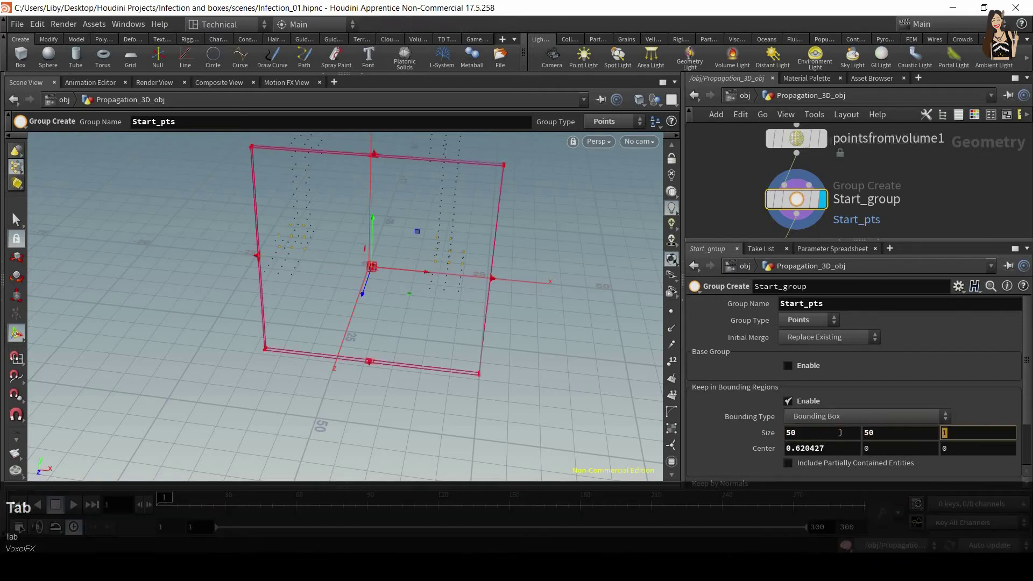
text(50)
key(Return)
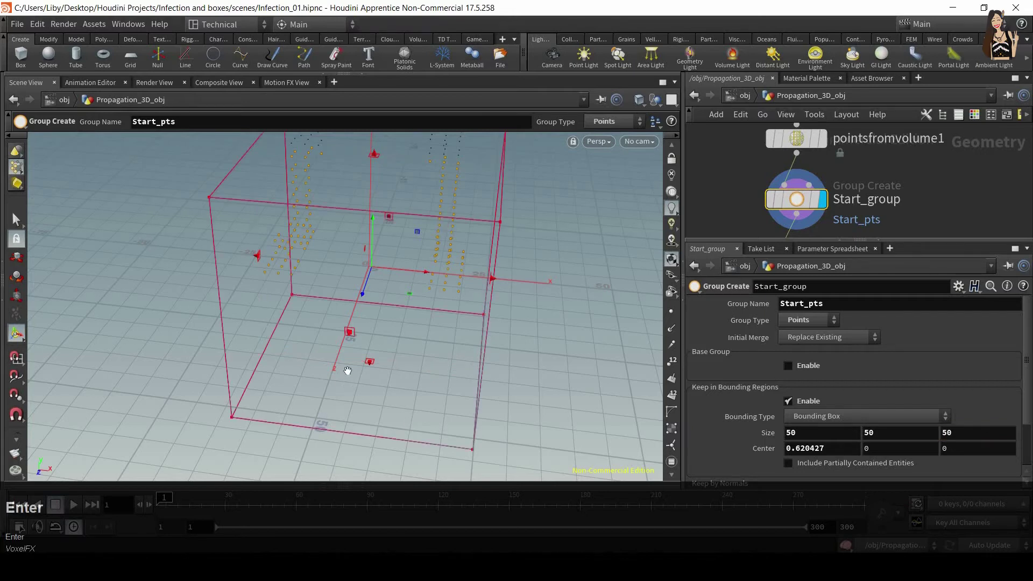
Reduce the bounding box height to about 11.1, centred at about -2.1 in Y, to enclose only the lowest foot points
alt+drag(347, 370, 403, 228)
alt+drag(393, 287, 285, 288)
key(Return)
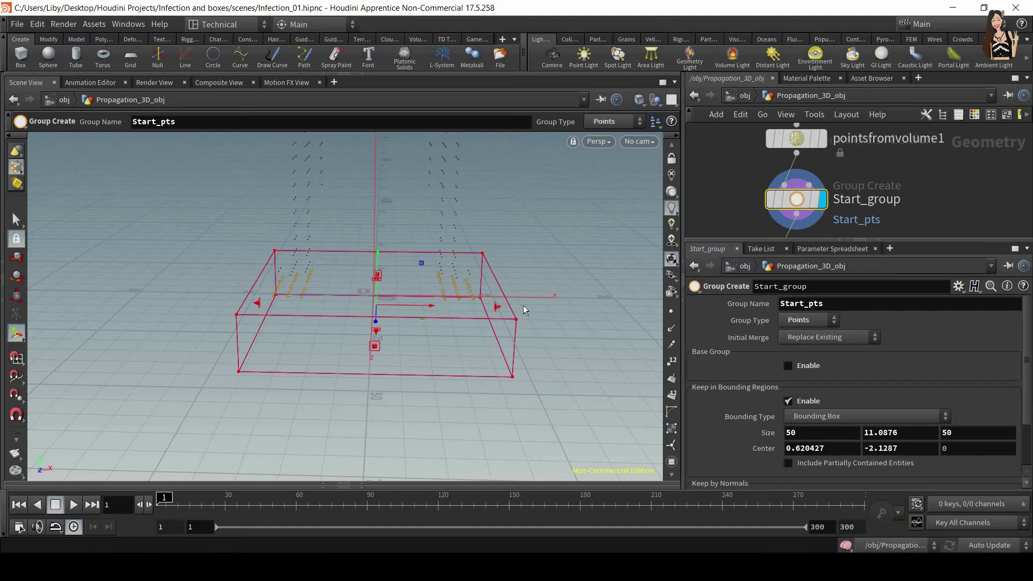
alt+drag(523, 305, 467, 318)
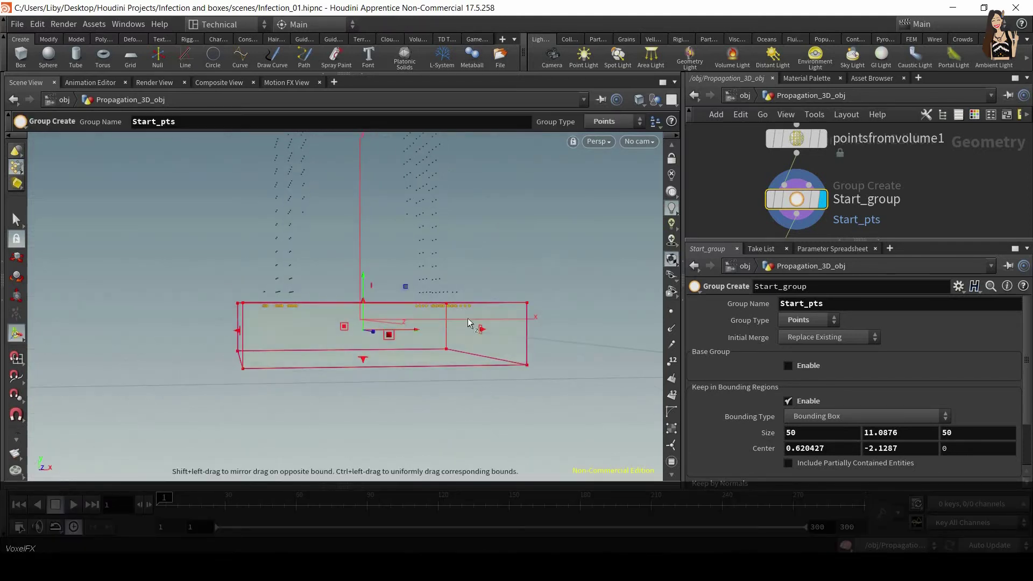
alt+middle_drag(448, 297, 444, 328)
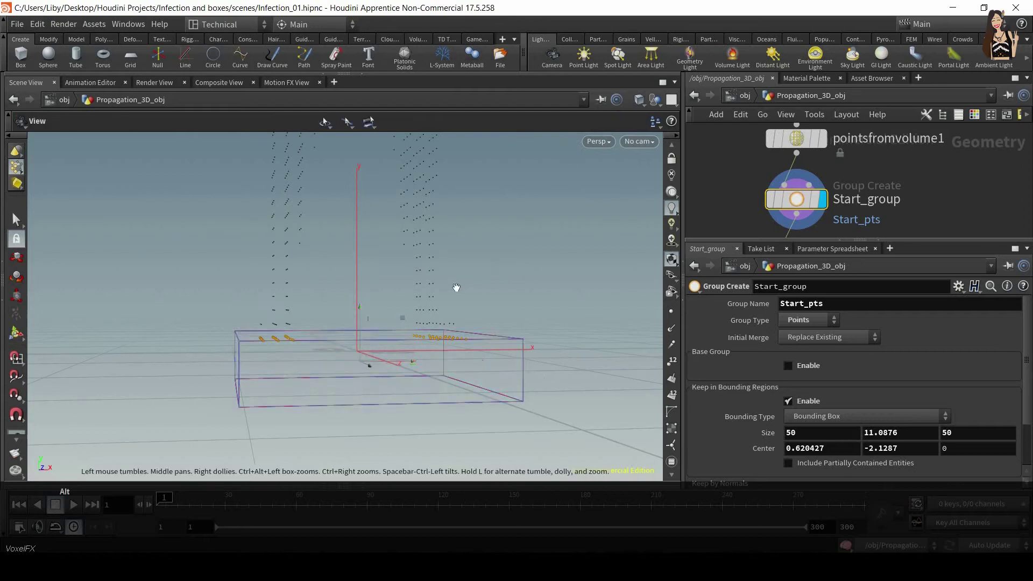
alt+drag(456, 287, 408, 345)
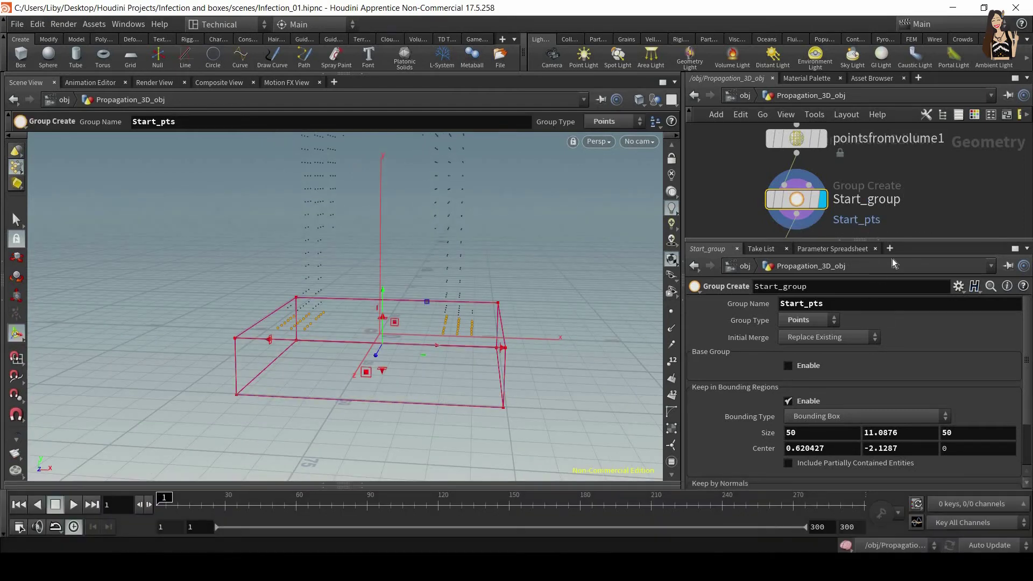
Display the Attrib_SELECT_START wrangle and replace its Group value 436 with the Start_pts point group
middle_drag(927, 222, 931, 177)
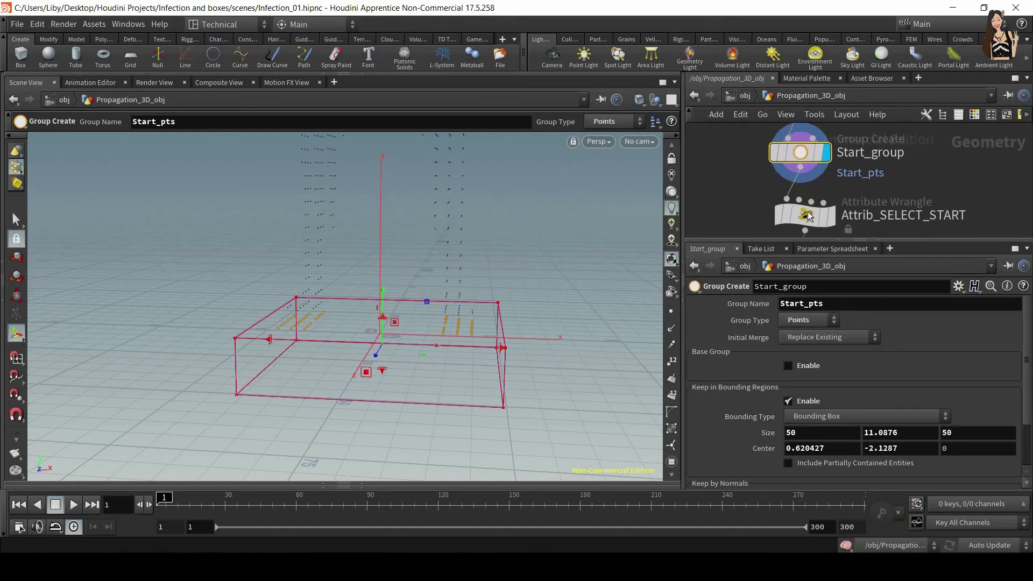
click(833, 218)
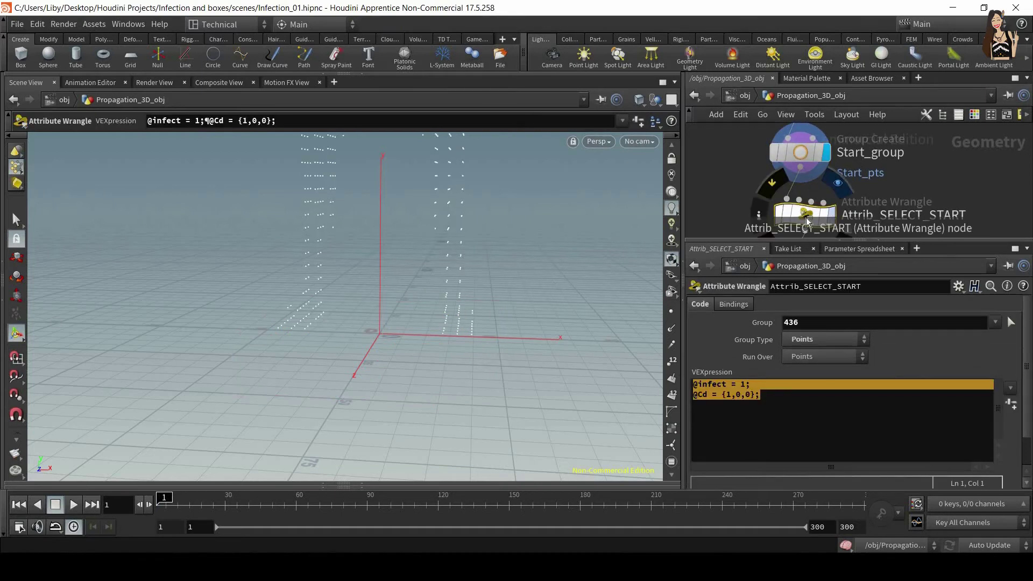
click(831, 213)
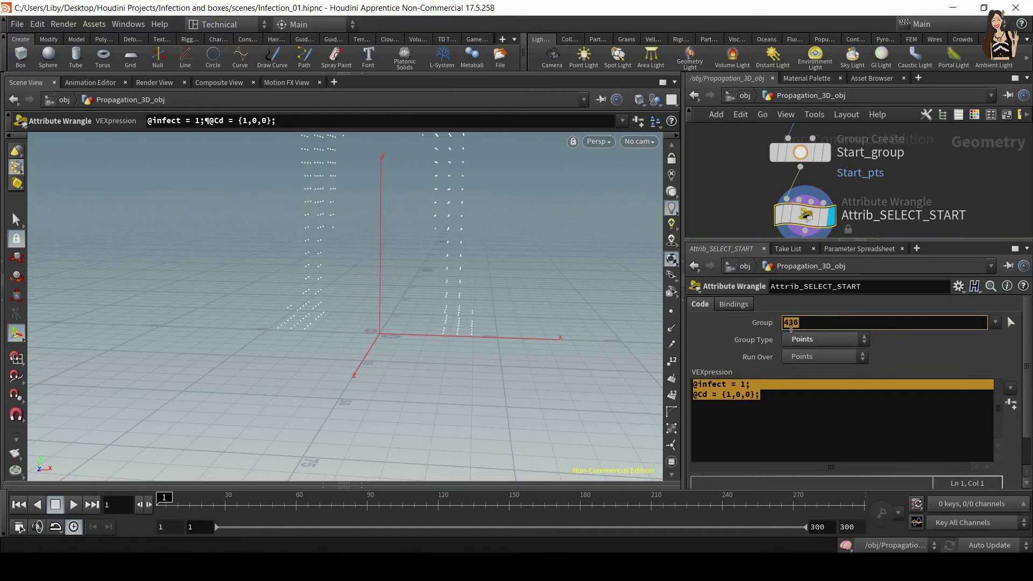
key(BackSpace)
key(Return)
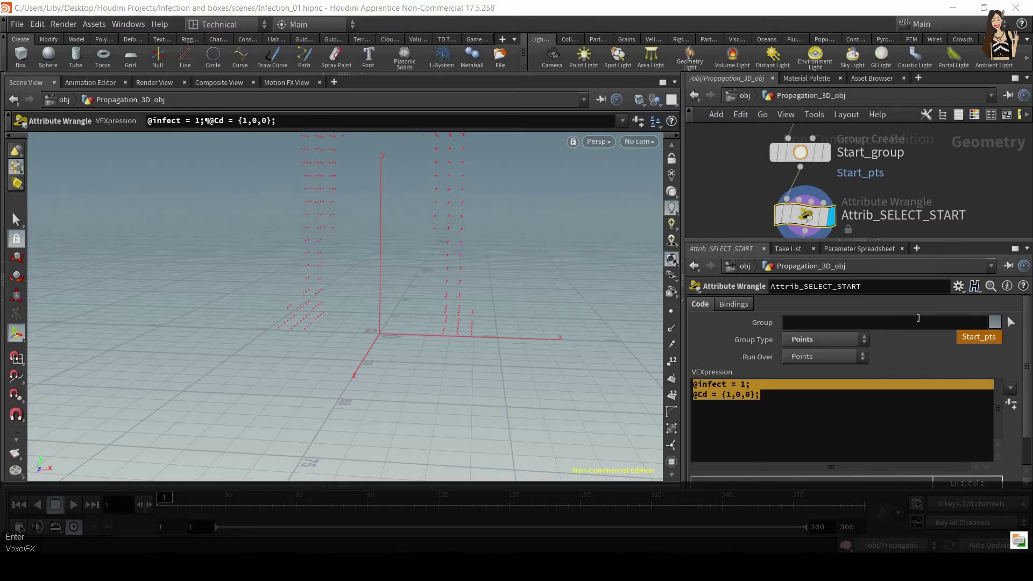
click(983, 336)
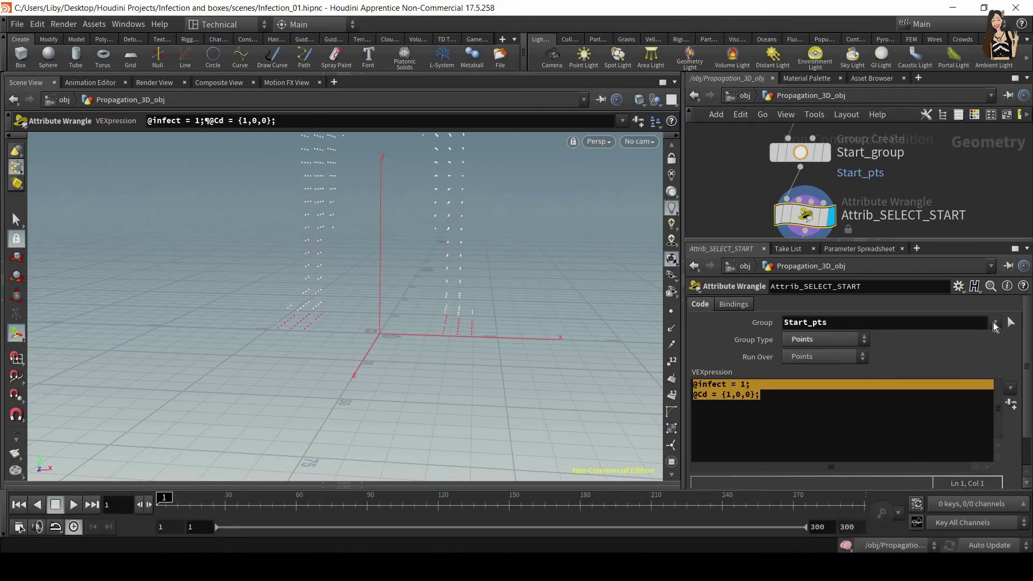
alt+drag(385, 304, 430, 353)
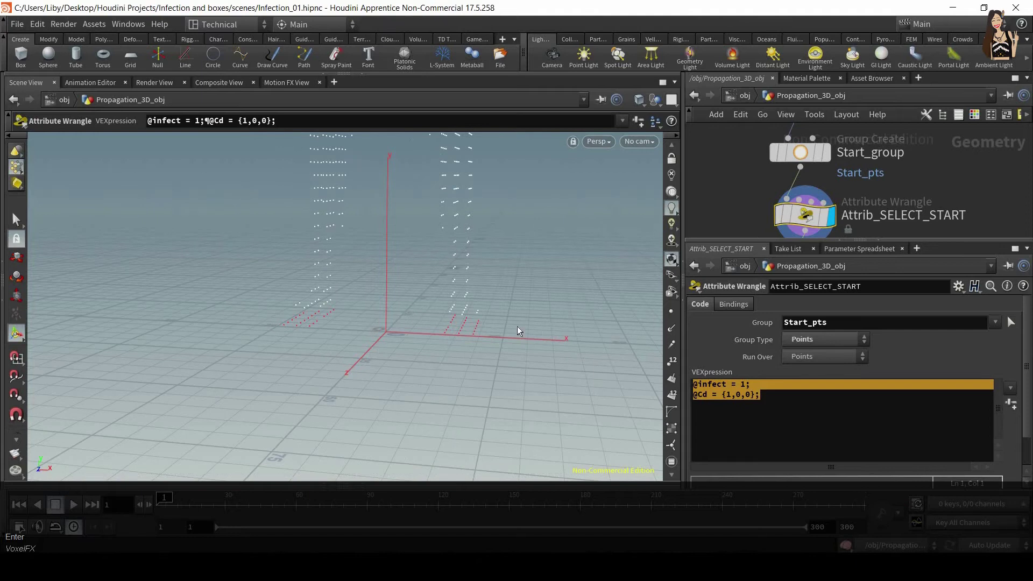
Enlarge the network view and display the result of the copytopoints1 node at the end of the chain
click(800, 153)
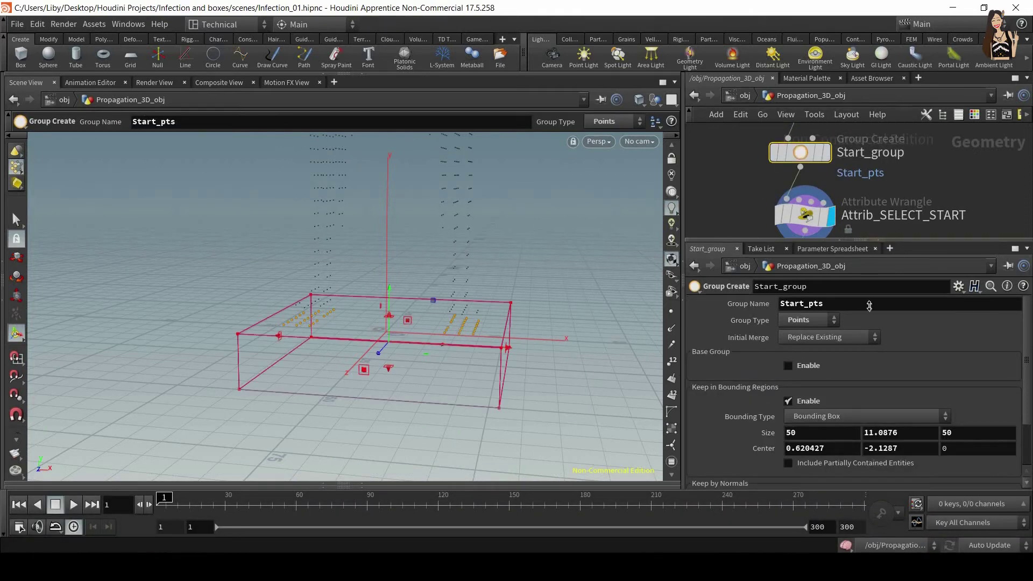
drag(869, 306, 862, 317)
middle_drag(895, 292, 927, 189)
middle_drag(865, 297, 912, 170)
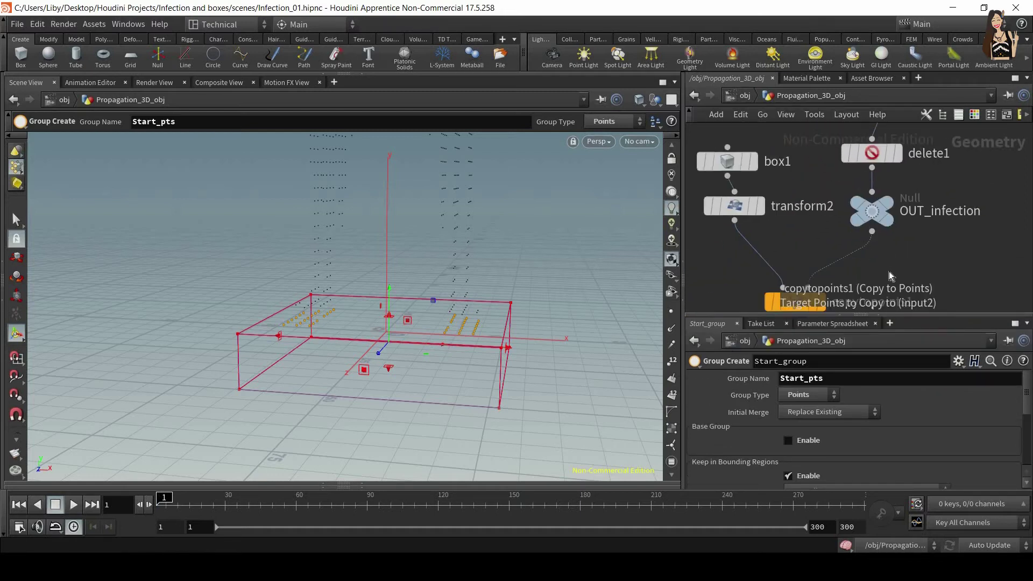
middle_drag(888, 271, 927, 215)
key(r)
click(840, 247)
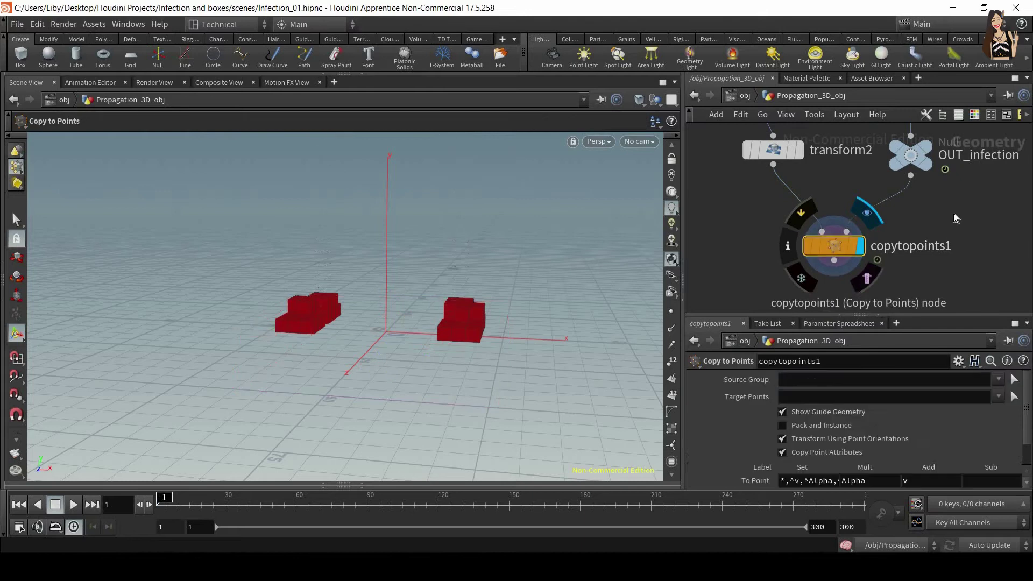
middle_drag(936, 263, 913, 305)
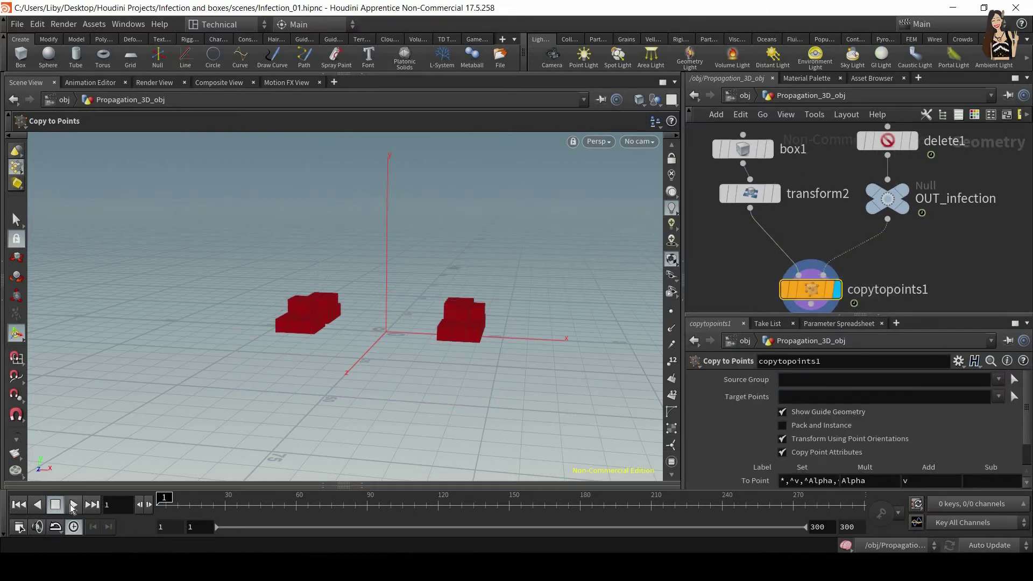
Play and scrub the timeline to examine how the box infection spreads up from the feet
click(73, 505)
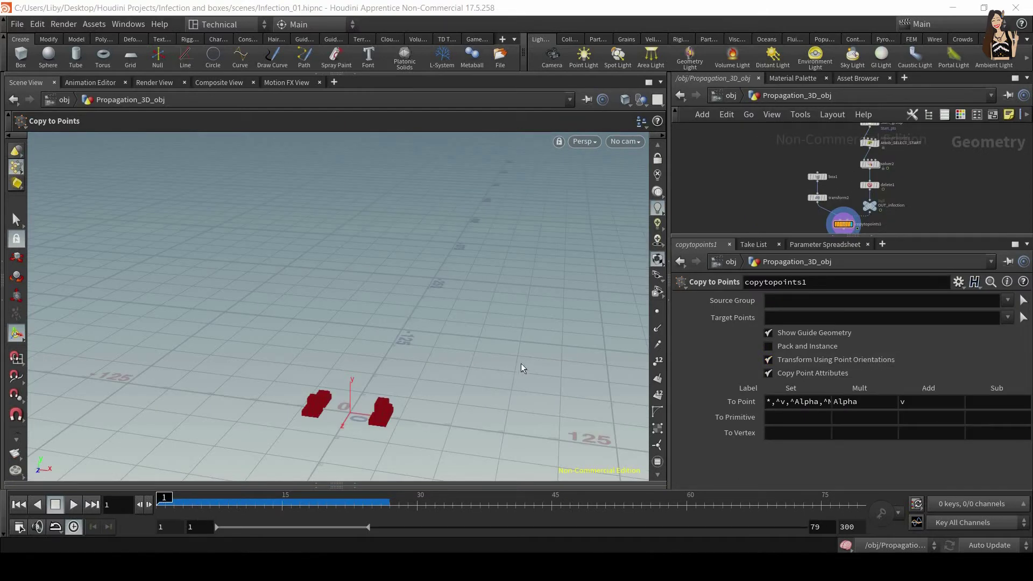
drag(197, 506, 291, 505)
drag(358, 506, 318, 504)
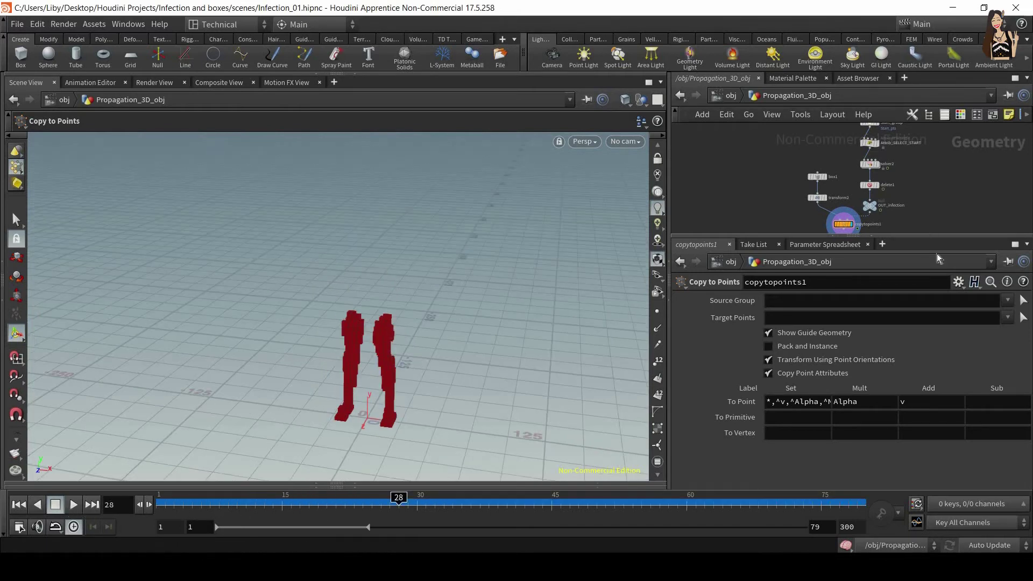
Disconnect the file1 node (Dancing.fbx) from convert1 and set it aside in the network
middle_drag(924, 134, 926, 231)
scroll(931, 203, up, 3)
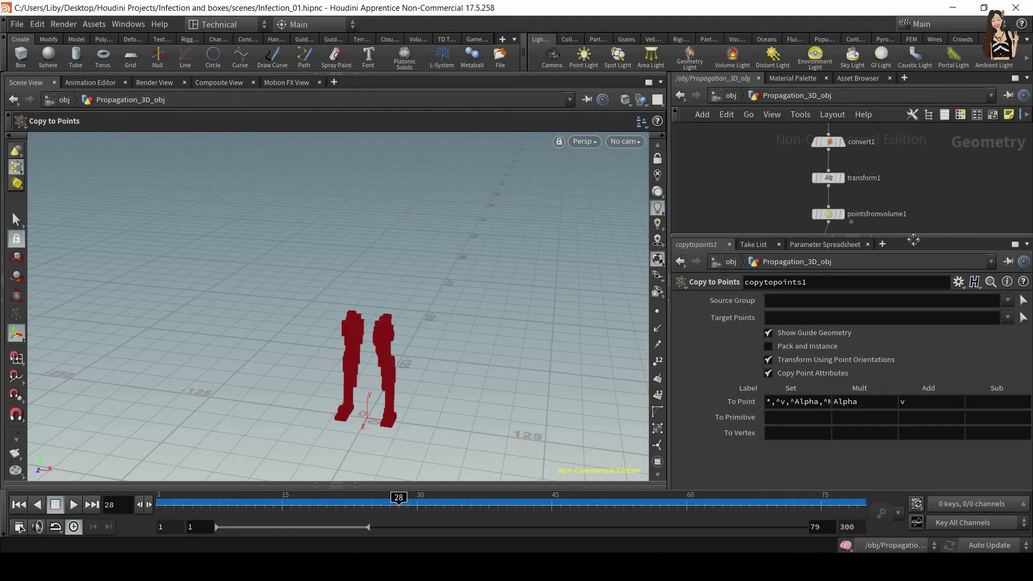
middle_drag(946, 129, 915, 166)
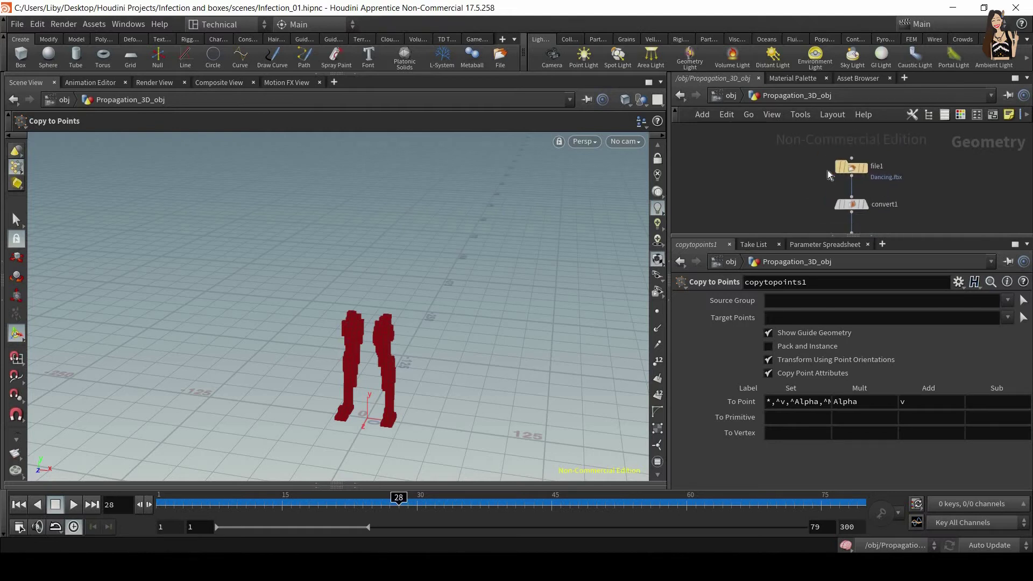
click(850, 170)
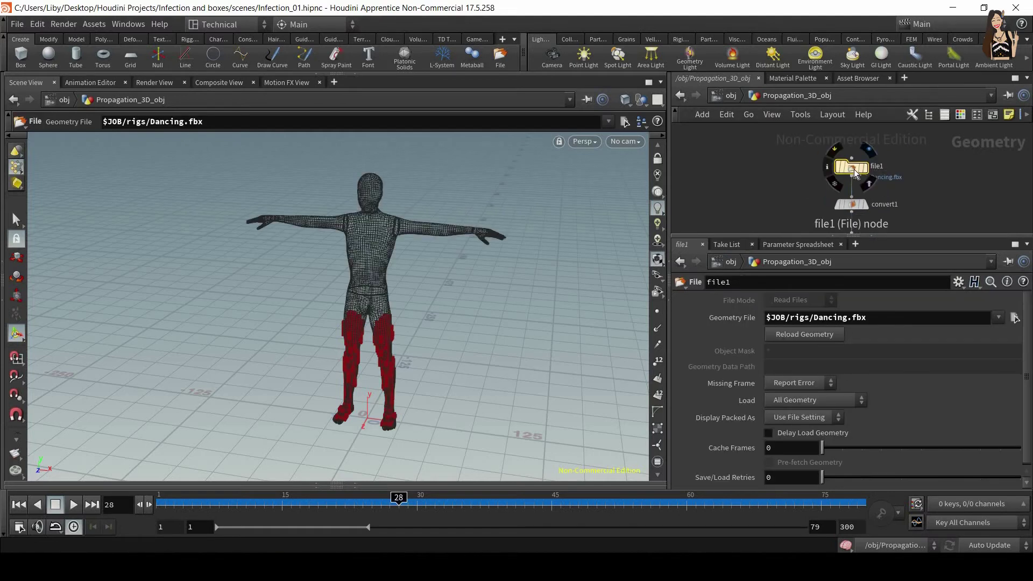
drag(854, 171, 940, 176)
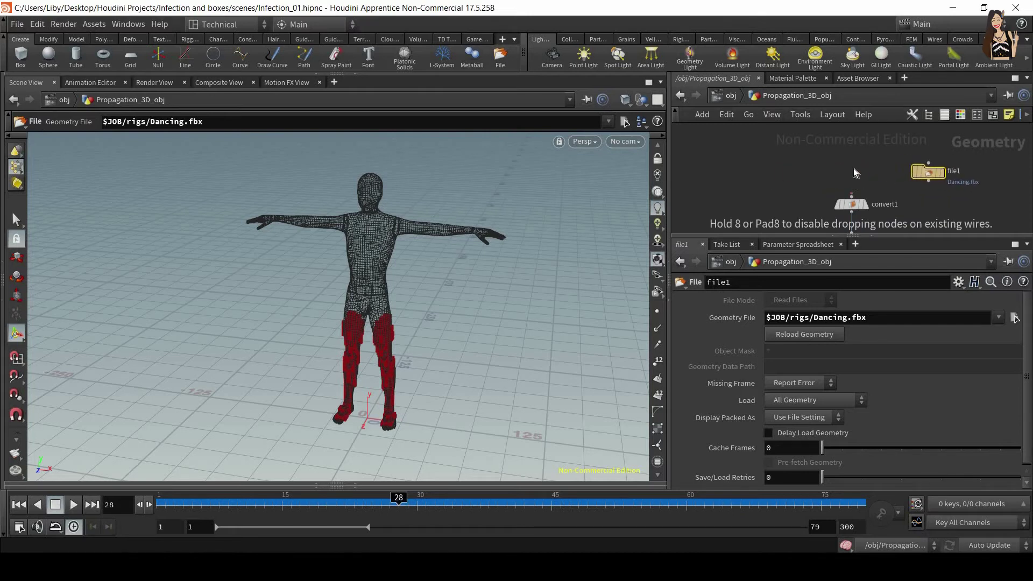
Add an Agent node directly above convert1, in the place of the file node
key(Tab)
text(agent)
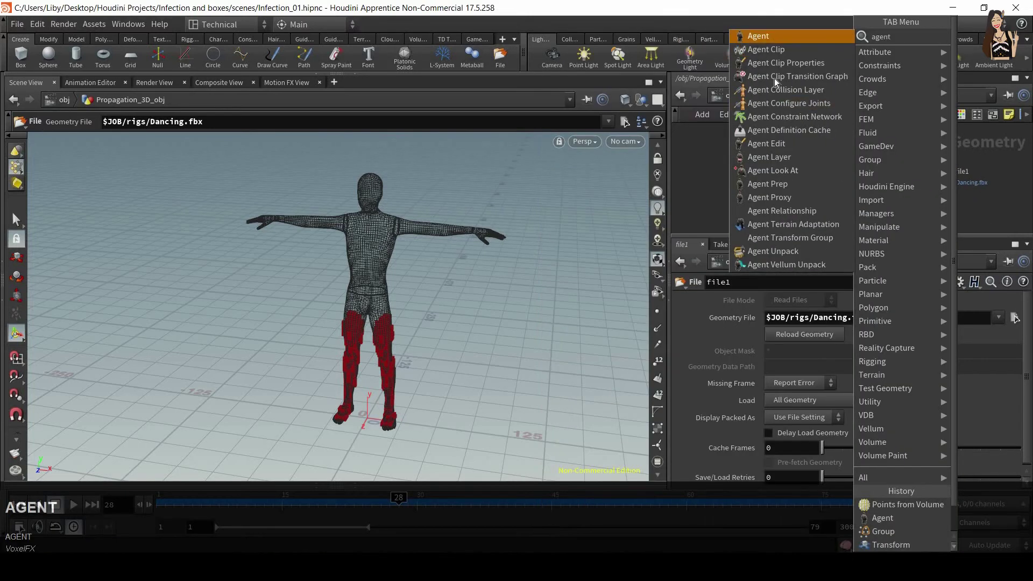
key(Return)
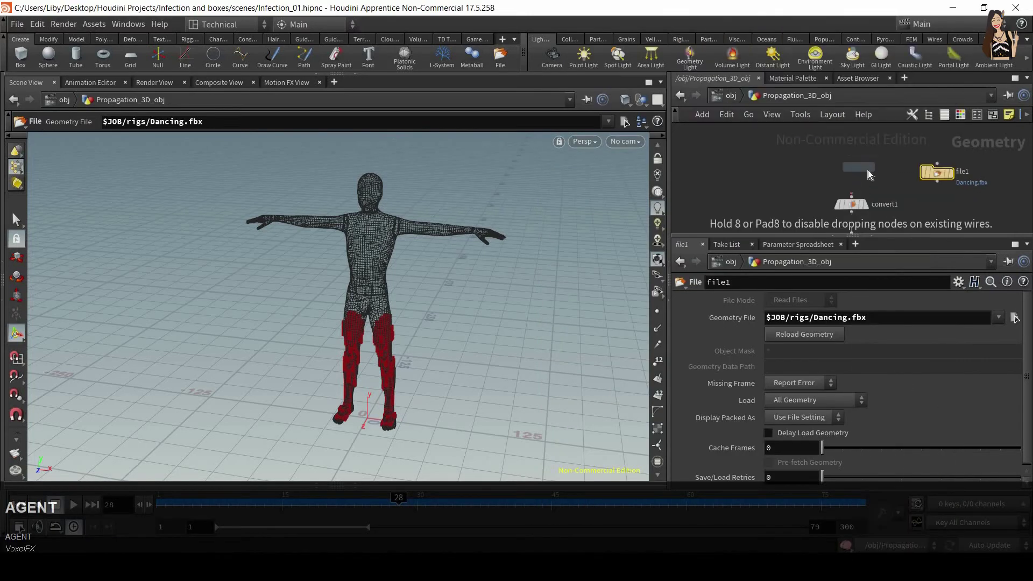
click(867, 170)
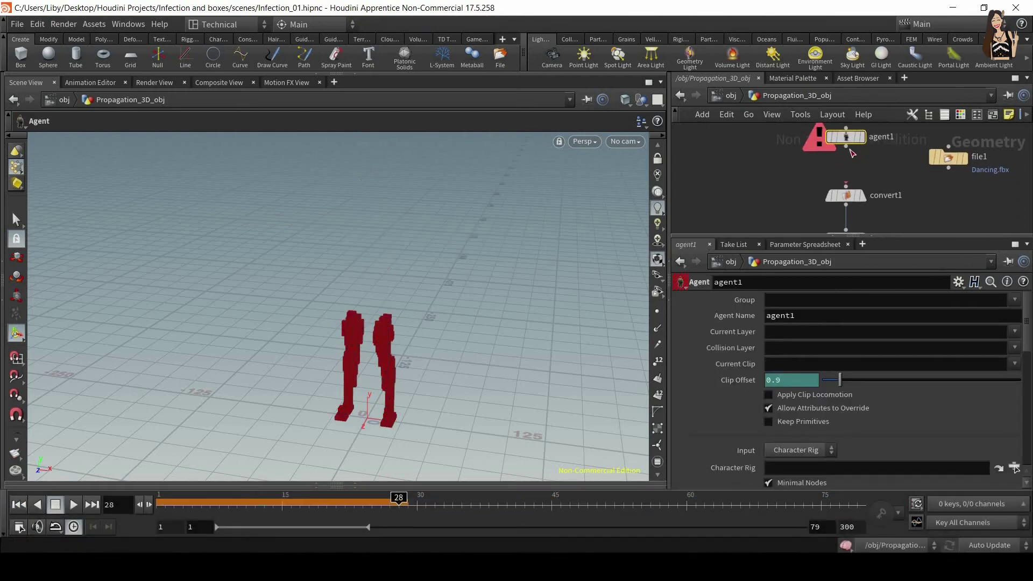
drag(848, 143, 850, 154)
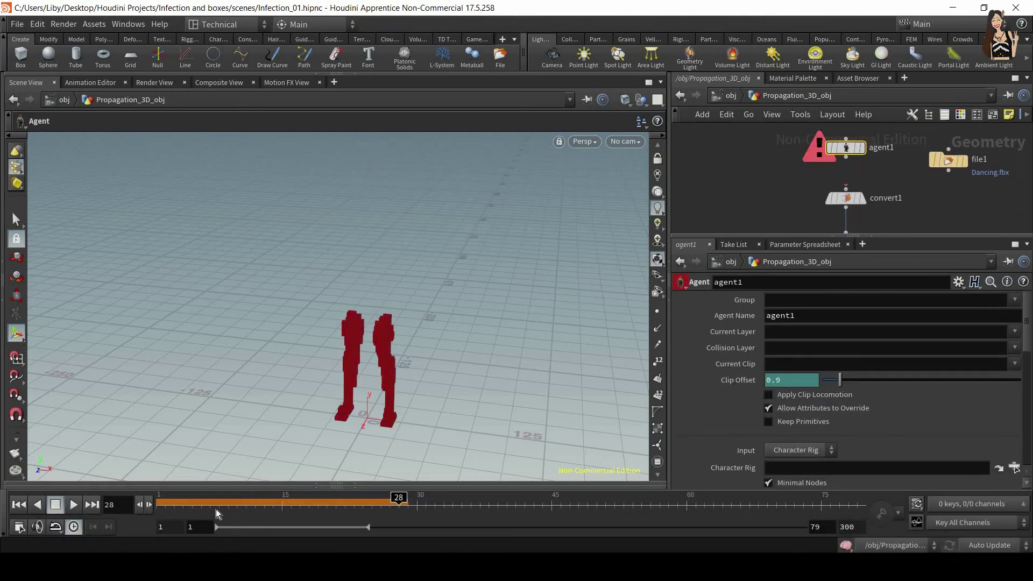
Return the timeline to frame 1 and display the agent1 node
drag(142, 507, 142, 512)
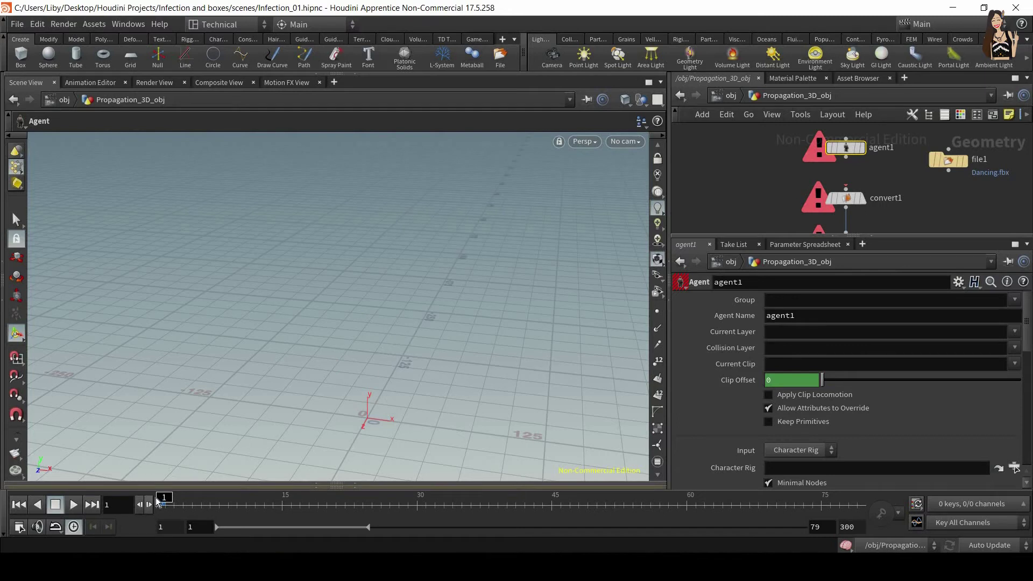
mouse_move(863, 156)
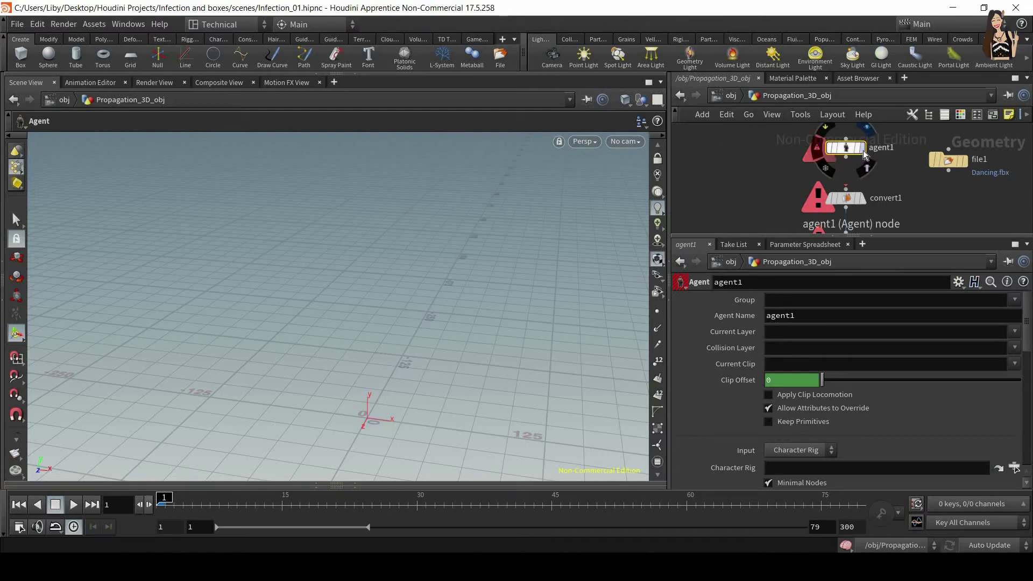
click(850, 151)
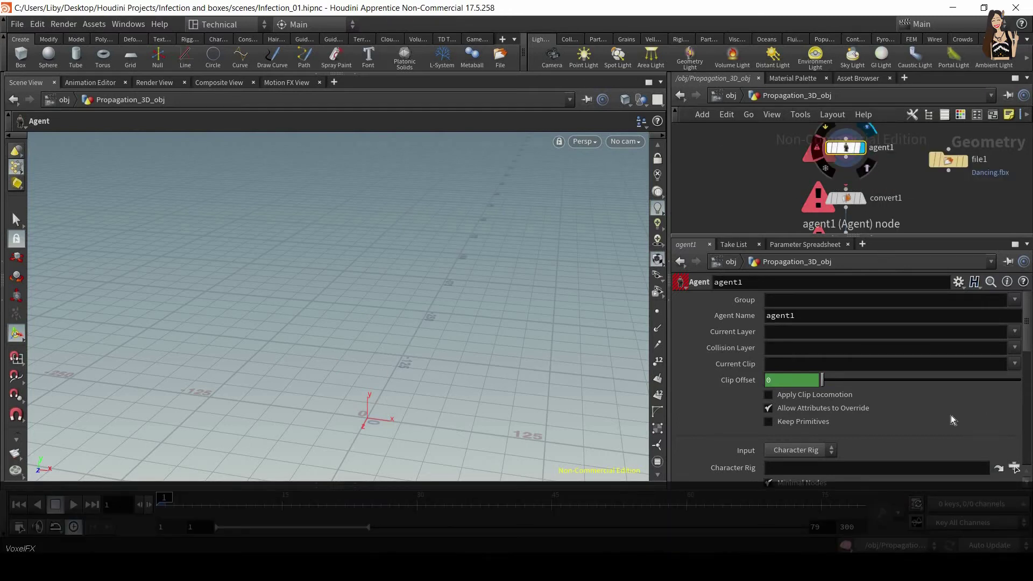
Set the agent's Input to FBX and load $JOB/rigs/Dancing.fbx as its FBX file
scroll(798, 396, down, 3)
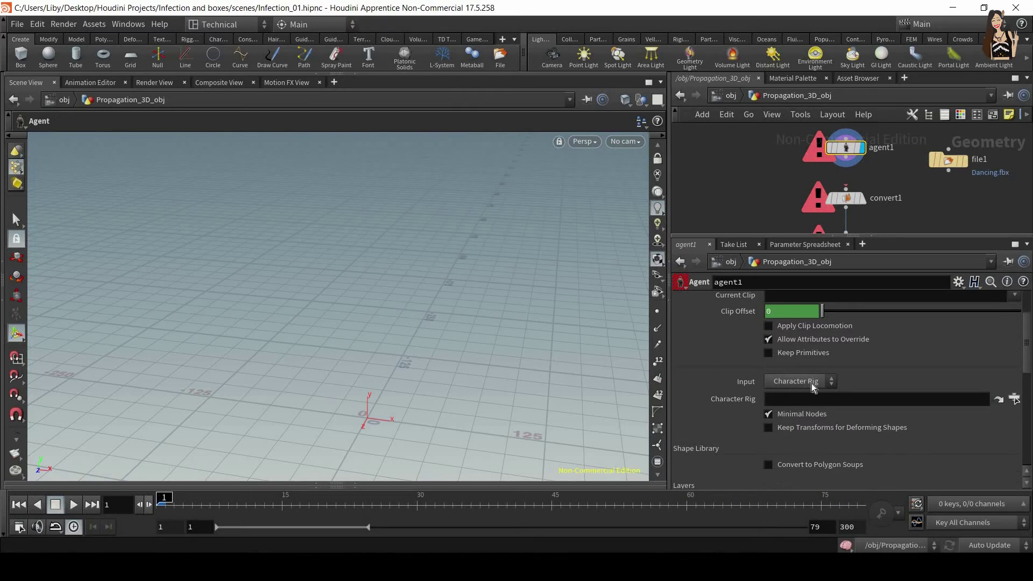
click(801, 383)
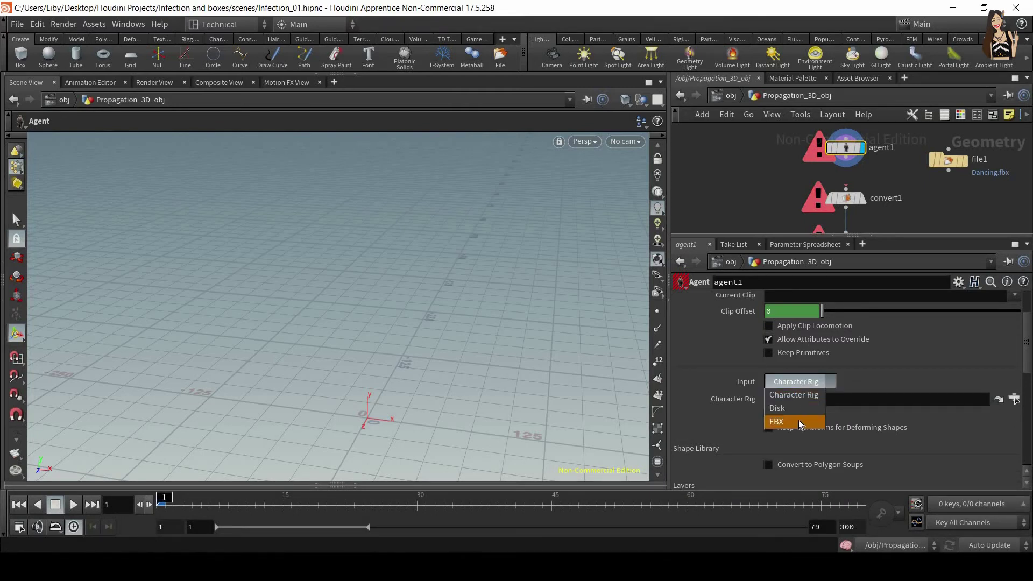
click(795, 421)
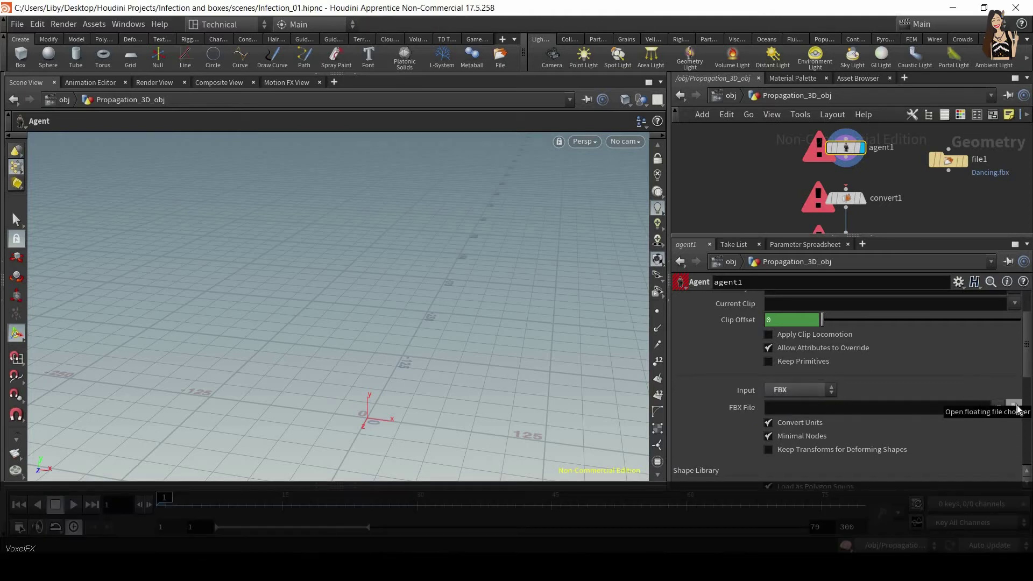
click(1015, 408)
click(215, 84)
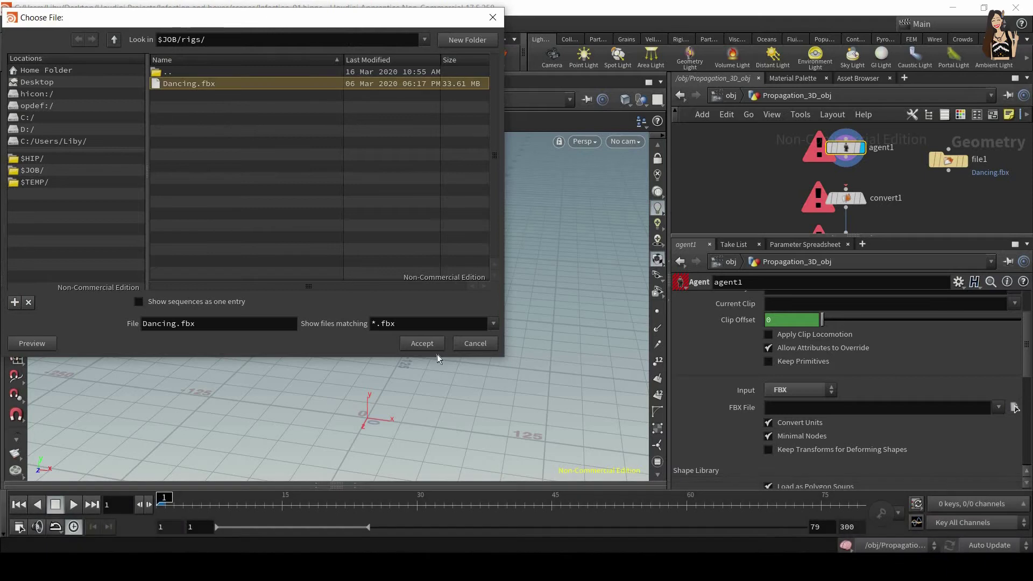
click(434, 347)
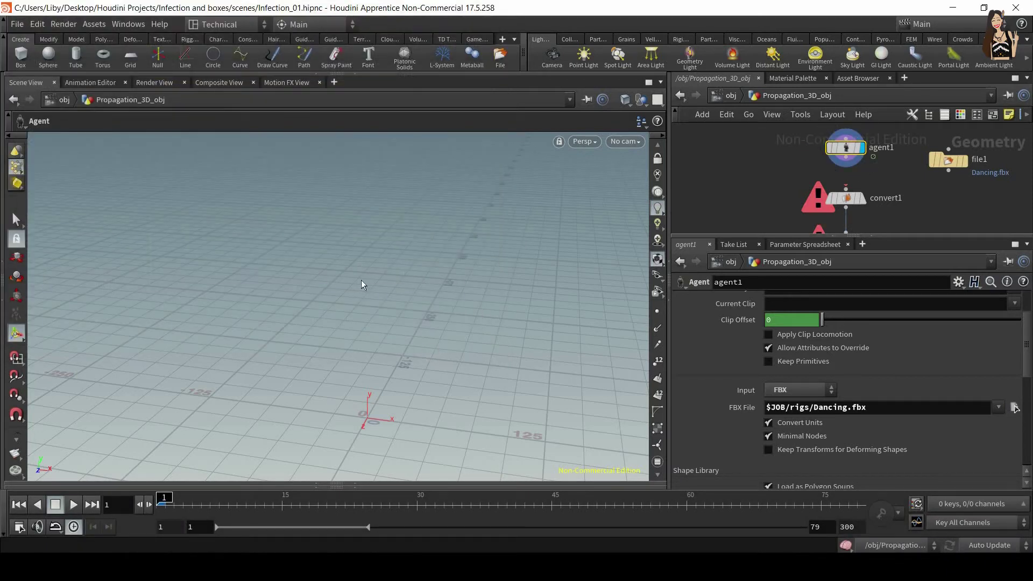
Frame the agent, check its playback, and set its Current Clip to mixamo.com
key(space+f)
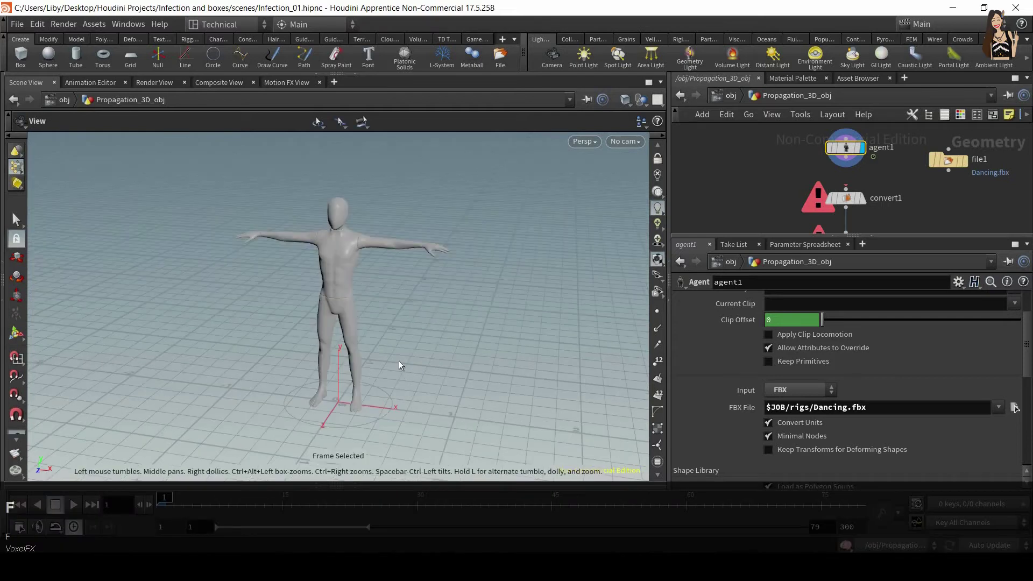
click(74, 504)
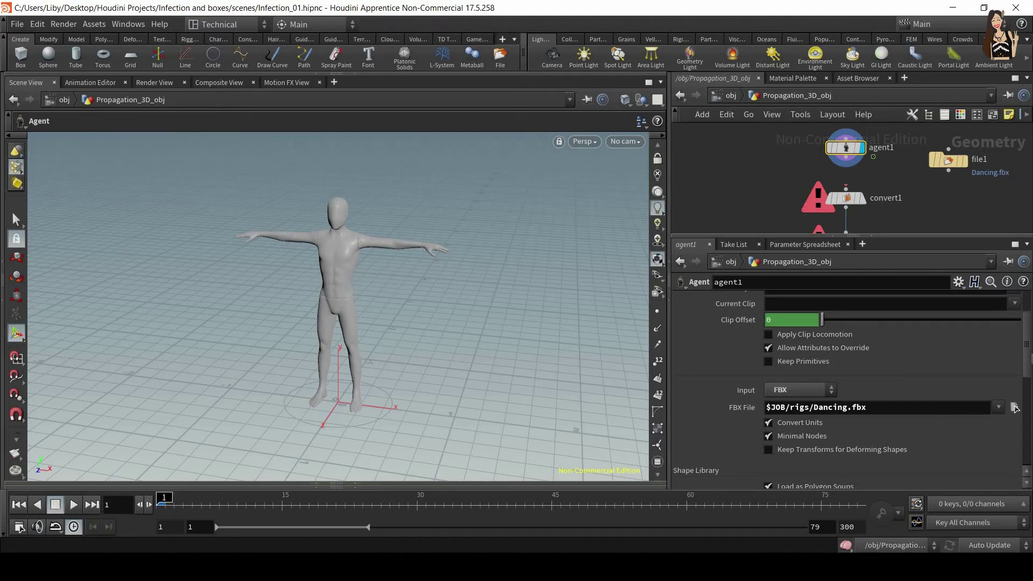
scroll(829, 381, up, 3)
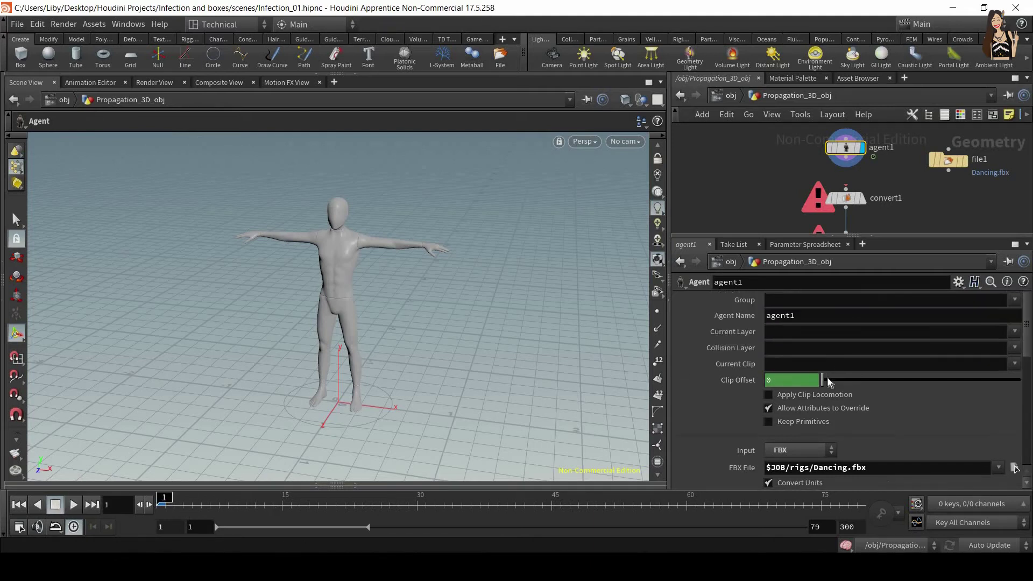
click(1014, 364)
click(993, 379)
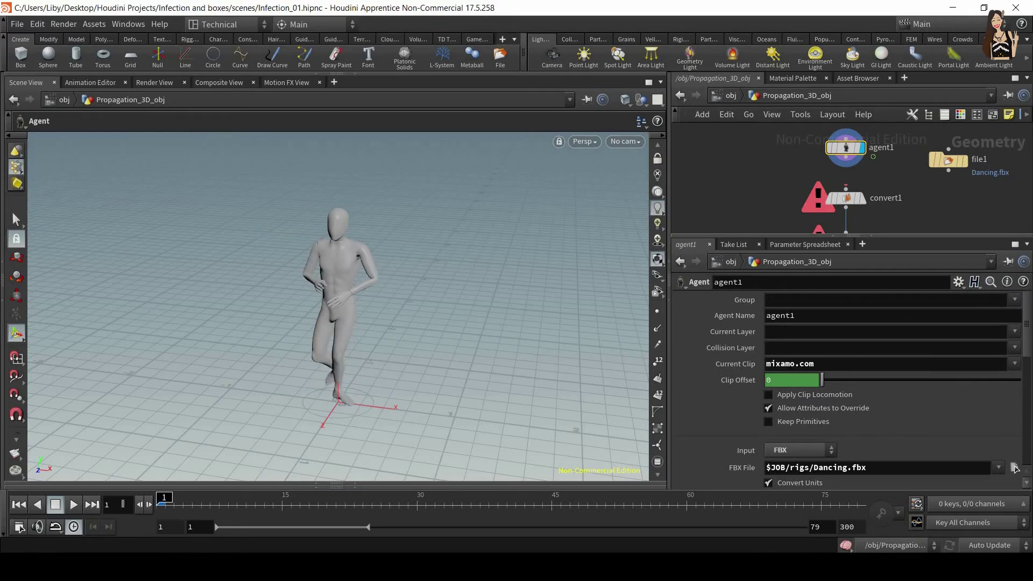
Play and scrub the agent's dance clip, return to frame 1 and view the figure from another angle
click(75, 506)
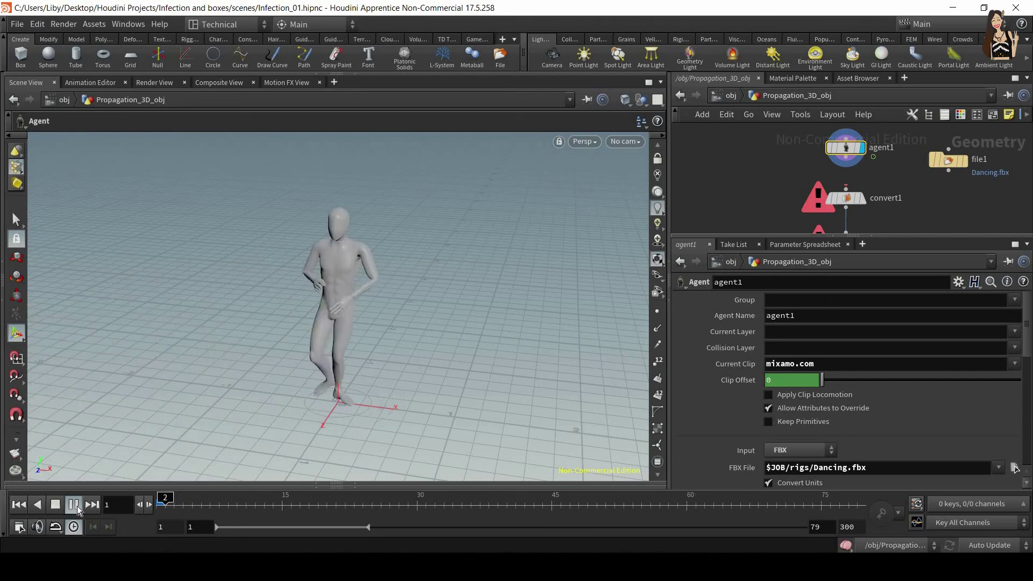
click(74, 505)
drag(264, 504, 160, 504)
alt+right_drag(403, 394, 336, 390)
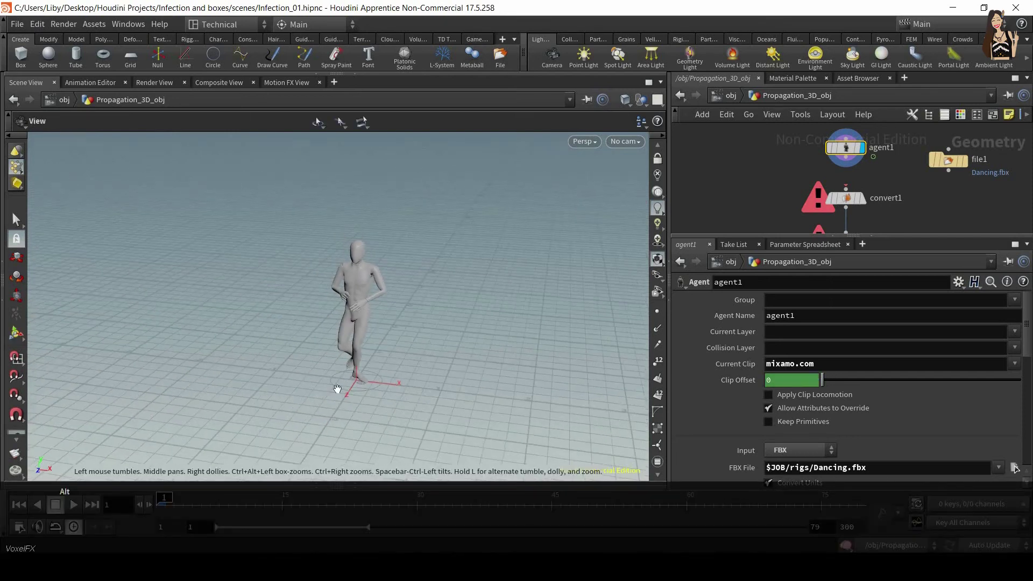
alt+drag(337, 389, 417, 366)
alt+middle_drag(417, 366, 469, 330)
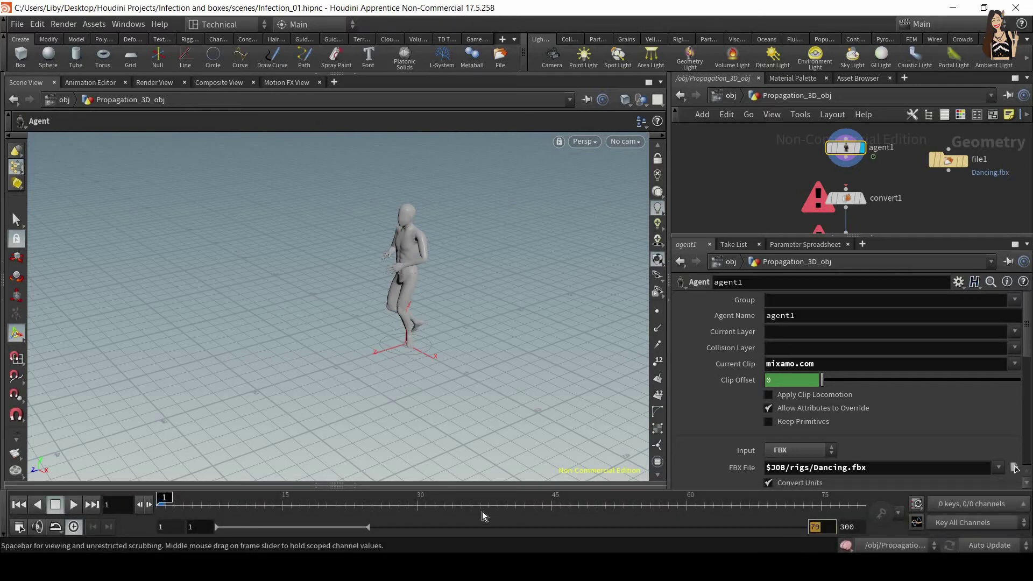
Scrub the agent's dance clip to frame 79 and confirm the end frame of the playback range
drag(427, 508, 858, 511)
alt+right_drag(458, 341, 482, 347)
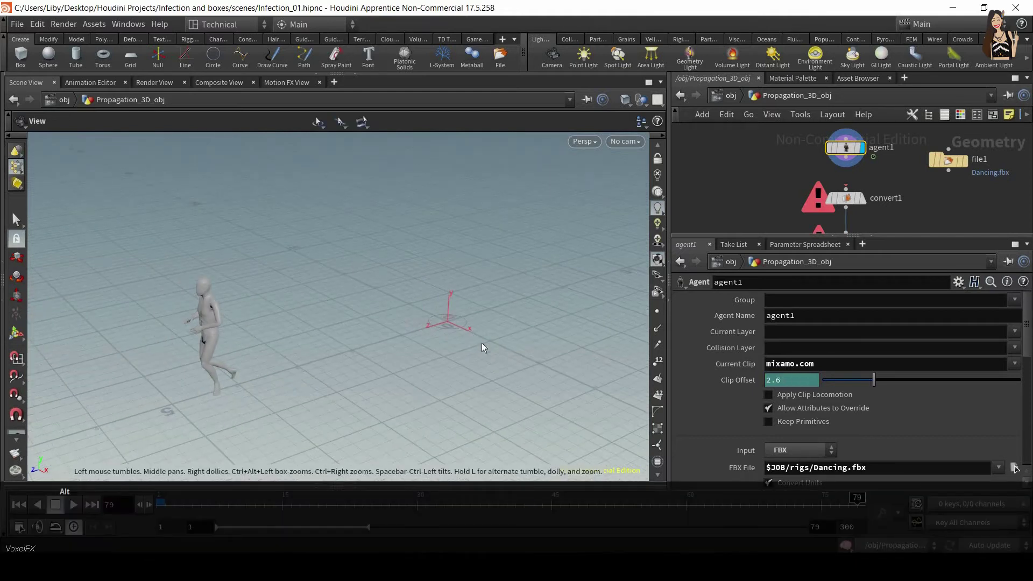
key(Return)
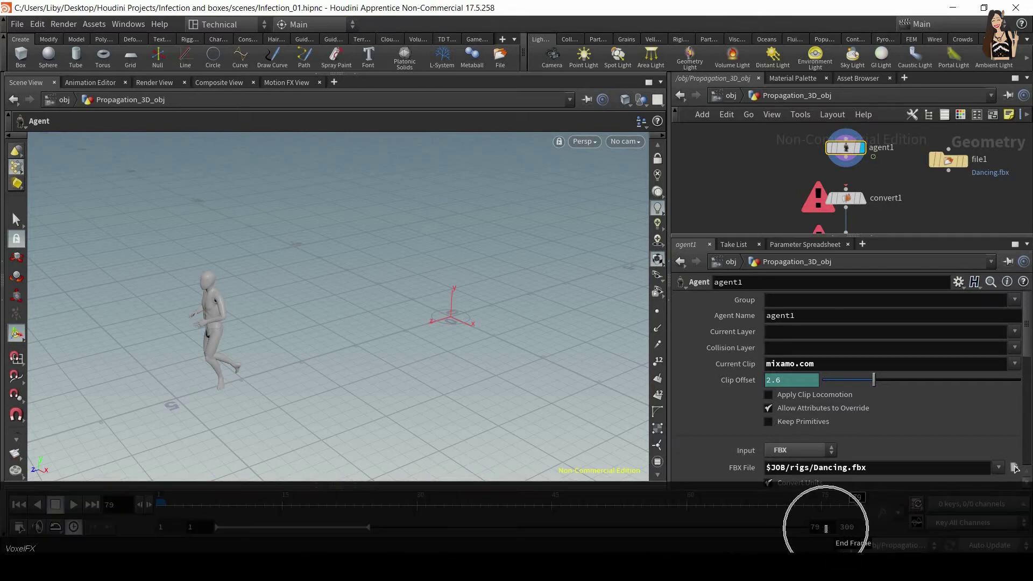
Connect the agent1 output to convert1, and select and display the convert1 node
drag(852, 159, 845, 189)
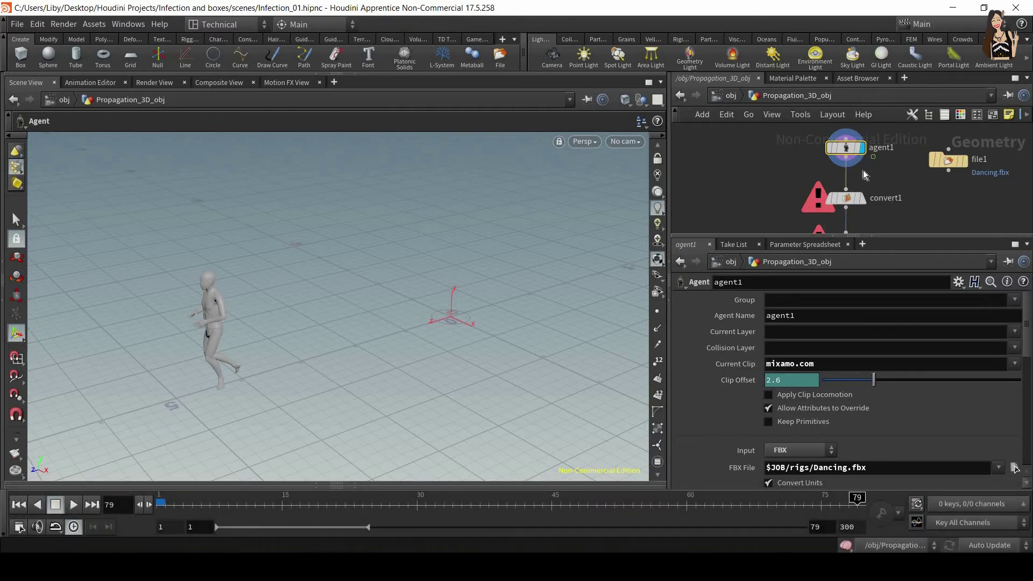
click(860, 200)
click(841, 202)
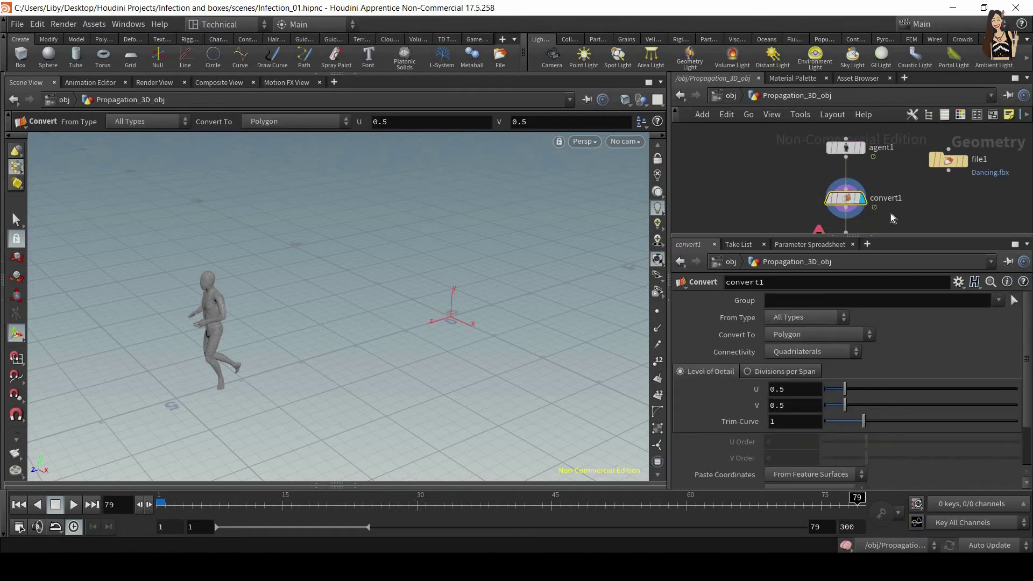
Return the timeline to frame 1 and display the transform1 node
middle_drag(897, 187, 892, 138)
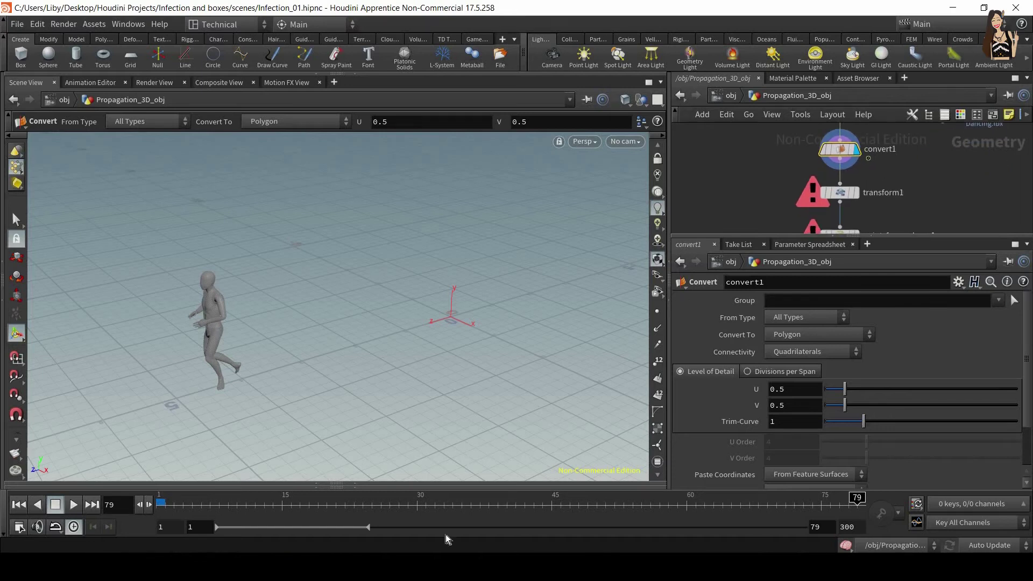
drag(484, 498, 160, 498)
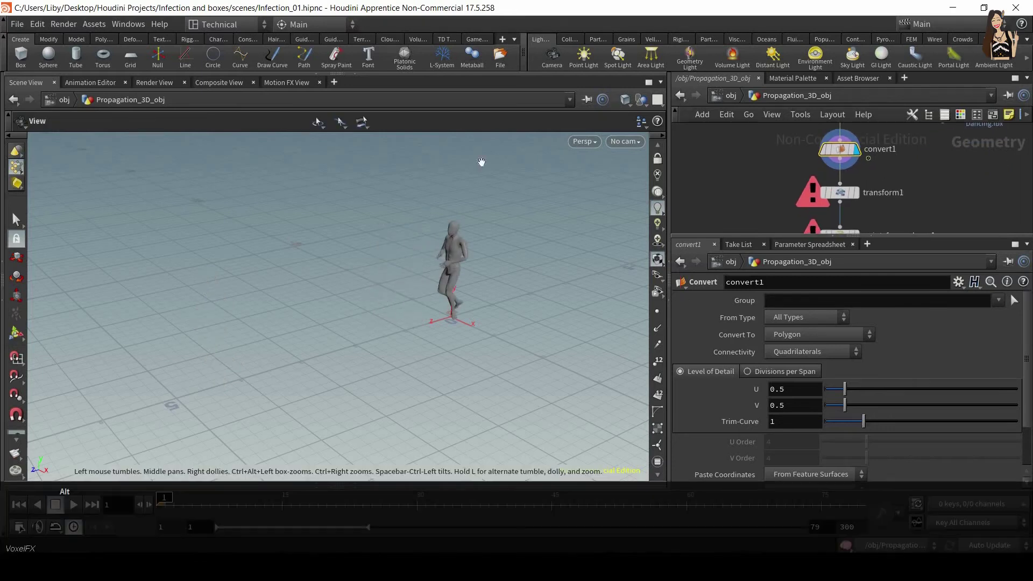
alt+right_drag(479, 162, 699, 178)
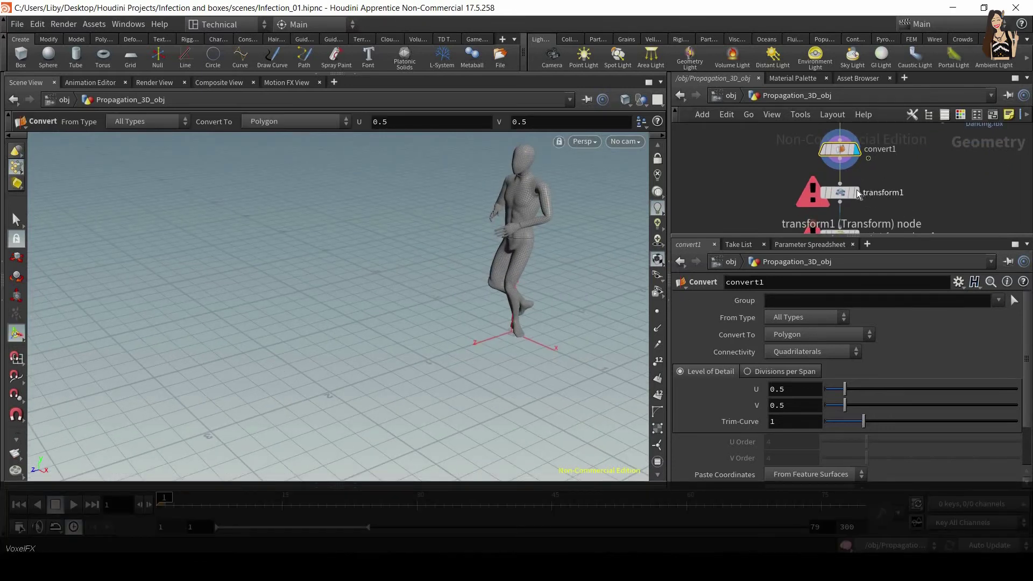
click(855, 193)
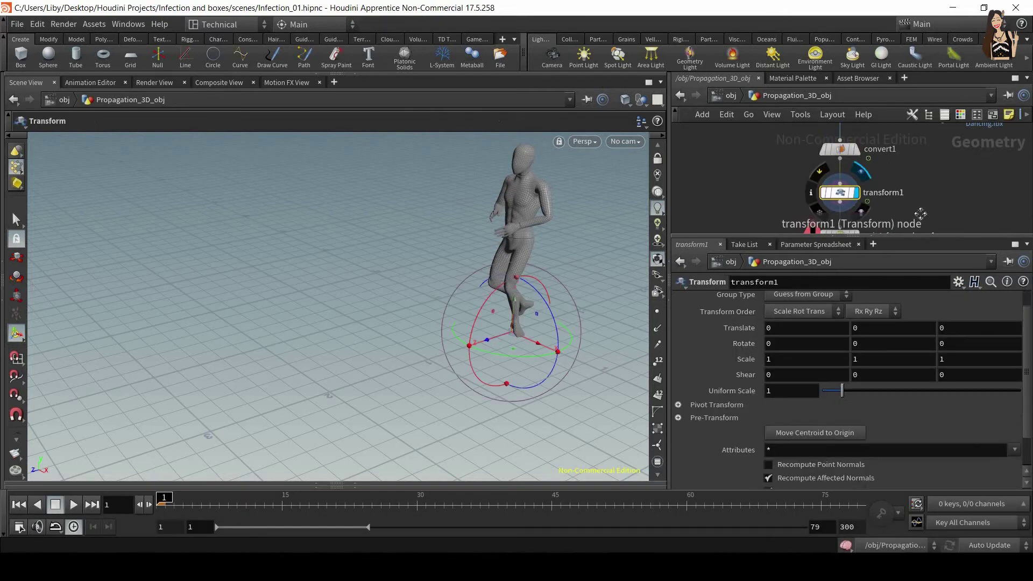
Display the pointsfromvolume1 node and examine up close how many points fill the figure's legs
middle_drag(920, 214, 906, 168)
click(840, 189)
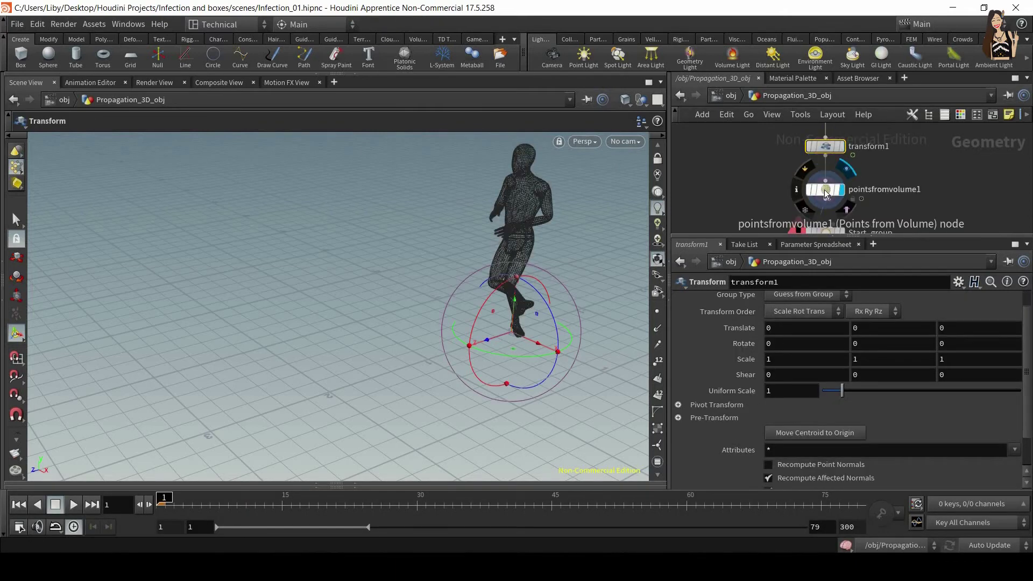
click(824, 192)
alt+right_drag(540, 223, 504, 257)
alt+right_drag(533, 142, 476, 360)
alt+middle_drag(476, 360, 471, 205)
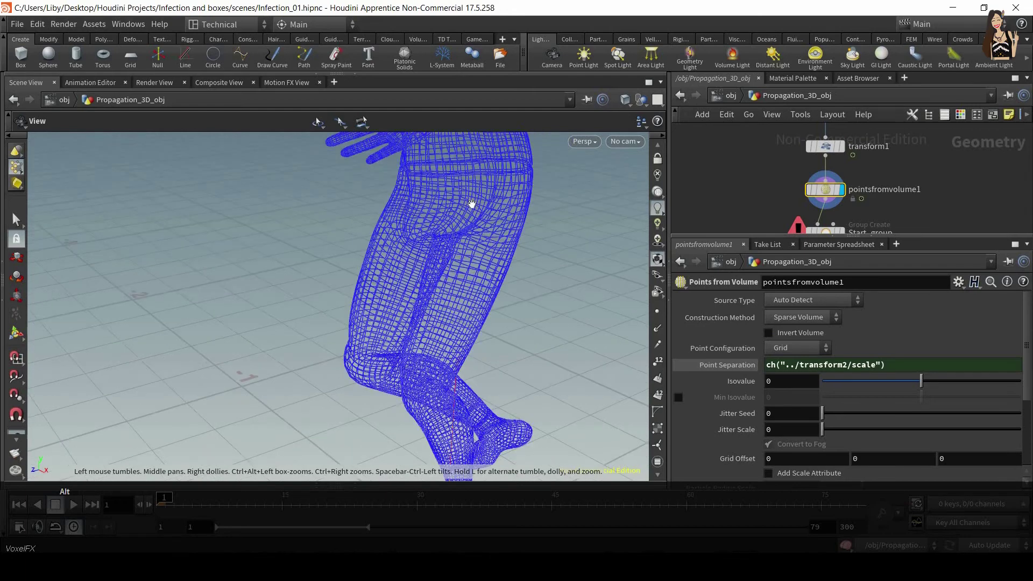
alt+right_drag(472, 204, 510, 230)
scroll(482, 232, up, 2)
scroll(484, 233, down, 3)
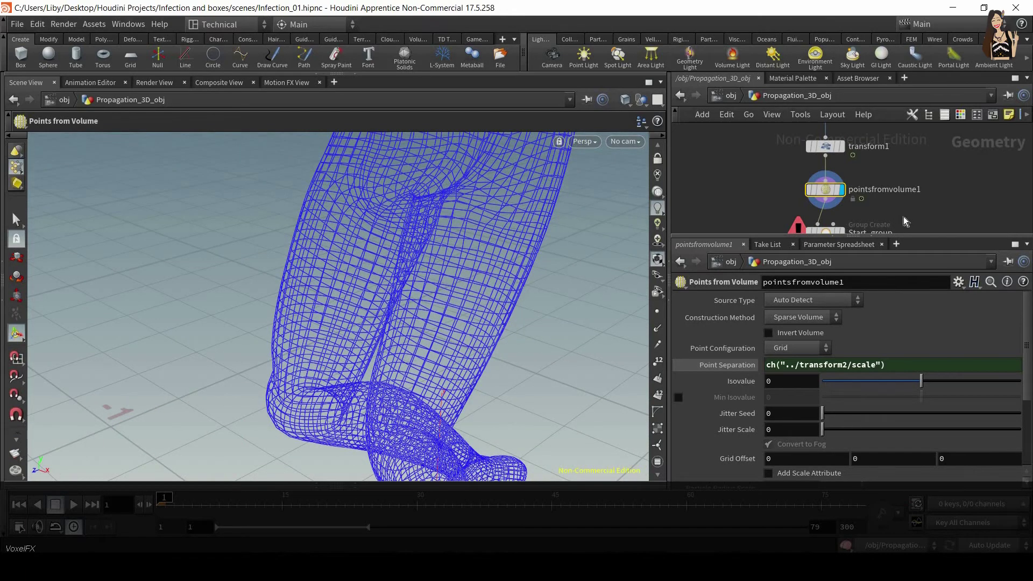
Display file1 to compare its size with the agent's figure, and switch the display back to pointsfromvolume1
alt+right_drag(502, 273, 533, 178)
alt+middle_drag(576, 244, 505, 319)
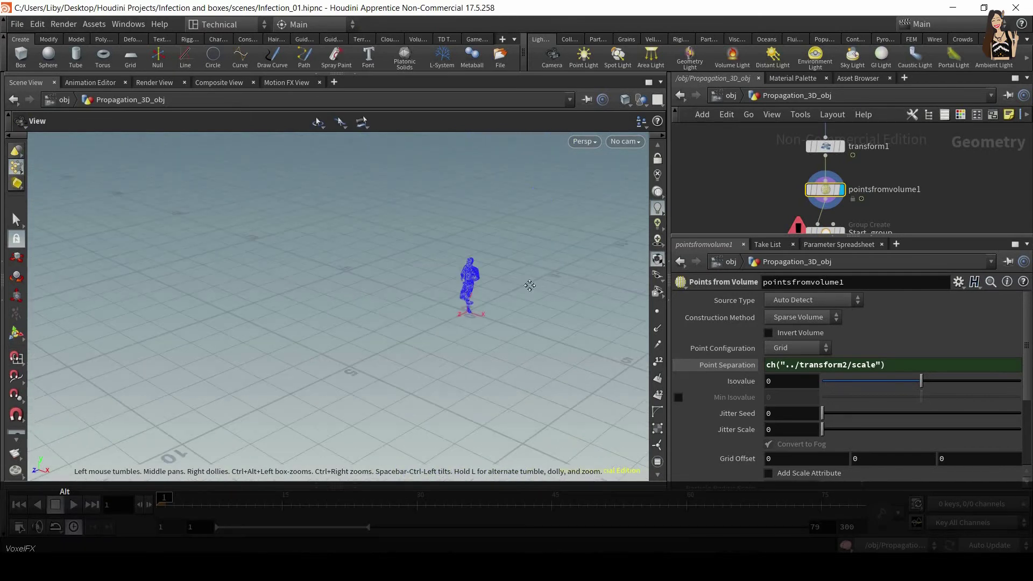
alt+right_drag(531, 286, 564, 226)
alt+middle_drag(538, 282, 451, 355)
mouse_move(907, 152)
middle_down()
mouse_move(858, 228)
mouse_move(905, 163)
middle_up()
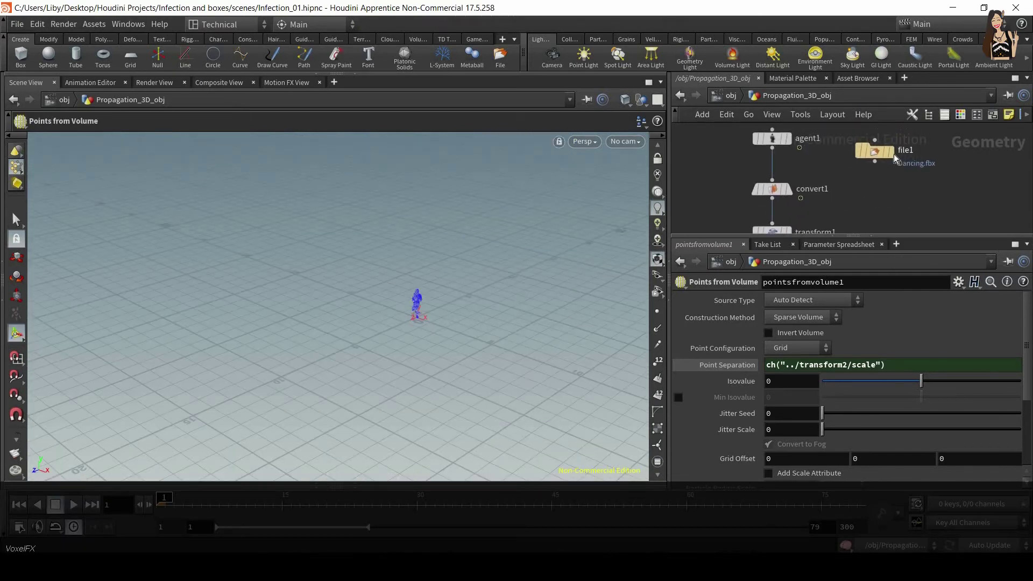
click(892, 154)
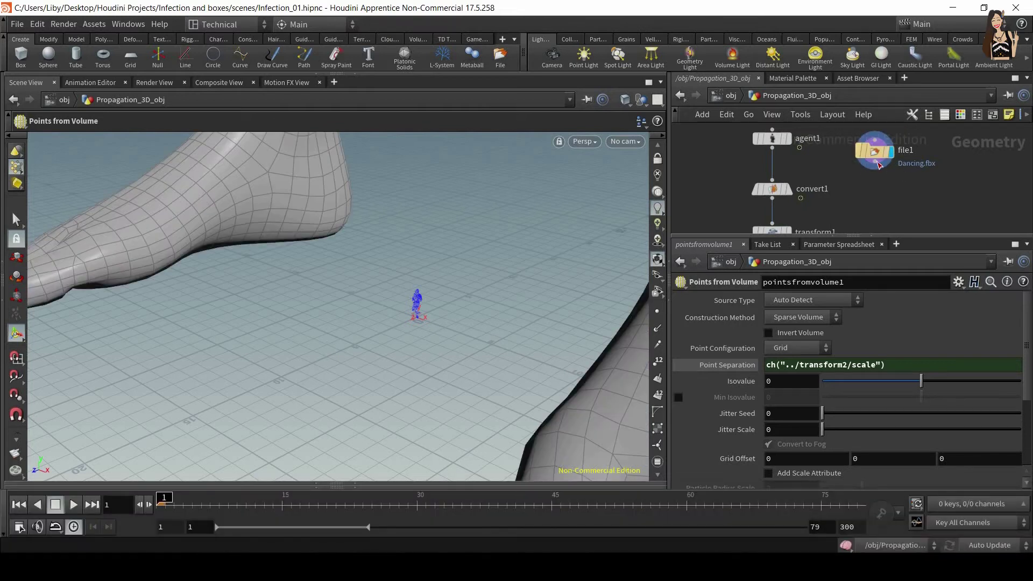
middle_drag(814, 188, 846, 101)
click(820, 188)
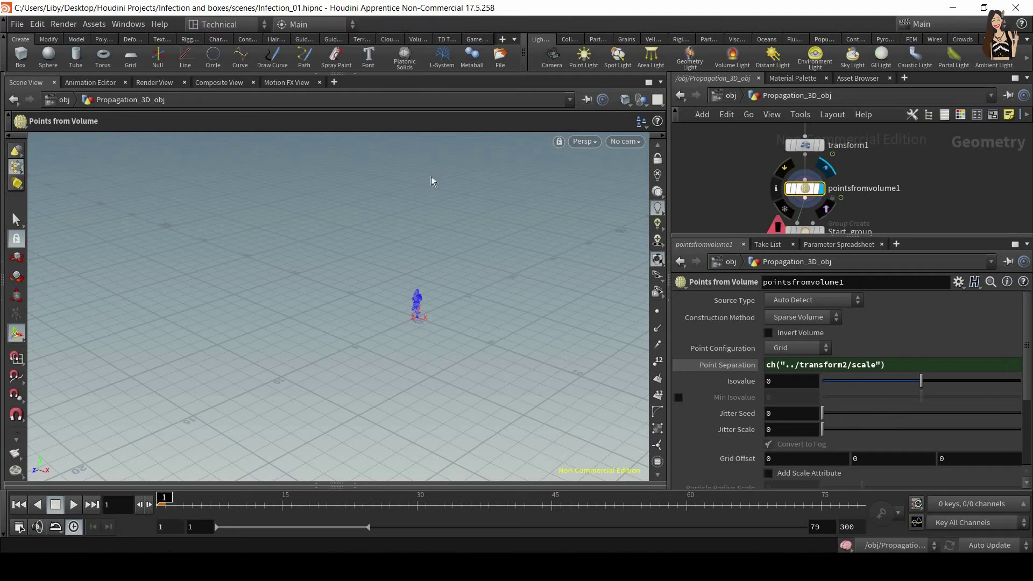
Select the transform2 node below box1 and set its Uniform Scale to 0.1
alt+right_drag(427, 228, 470, 270)
alt+right_drag(437, 134, 477, 314)
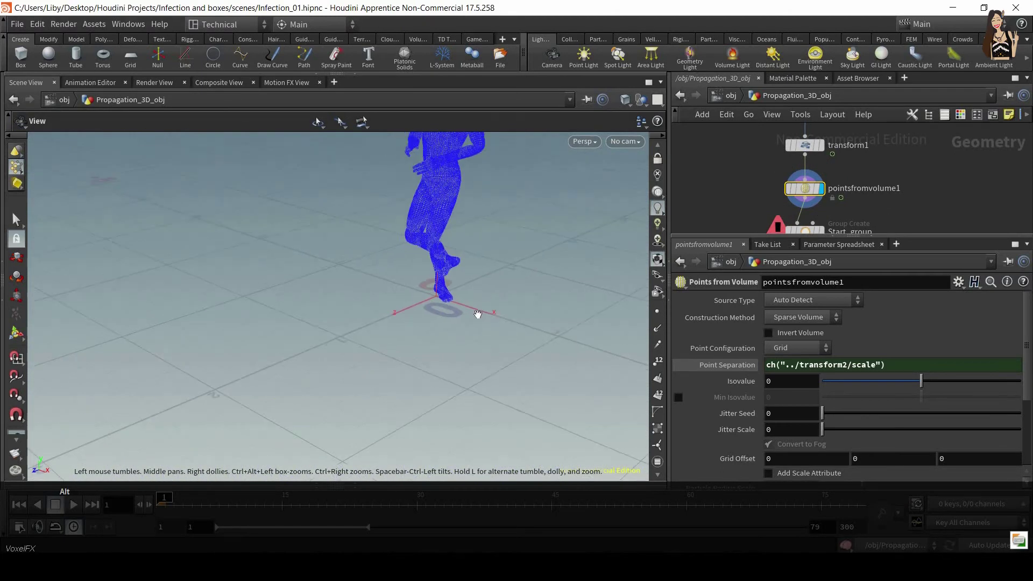
alt+middle_drag(478, 314, 464, 420)
middle_drag(744, 221, 768, 145)
middle_drag(801, 215, 899, 110)
click(818, 202)
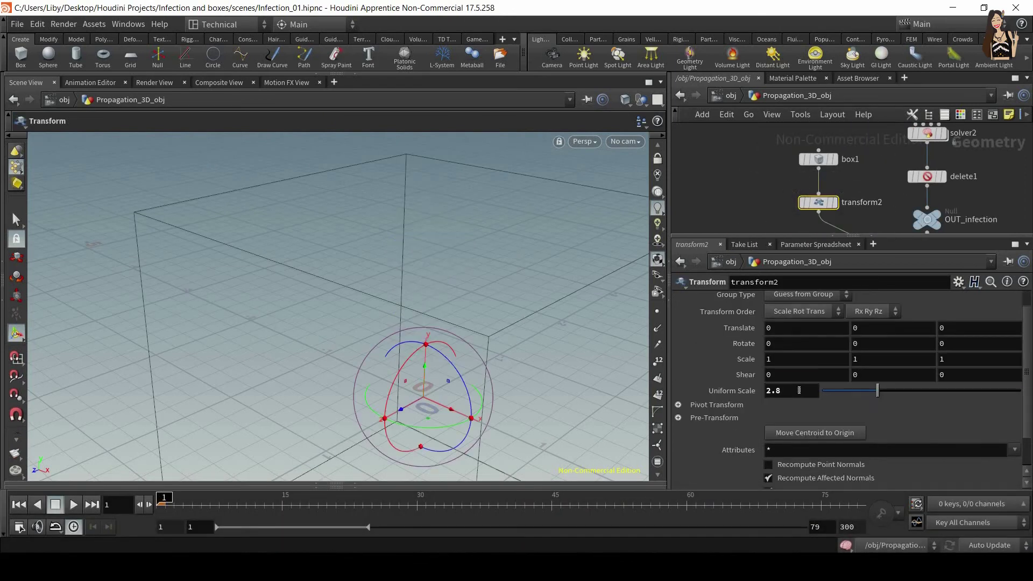
text(0.1)
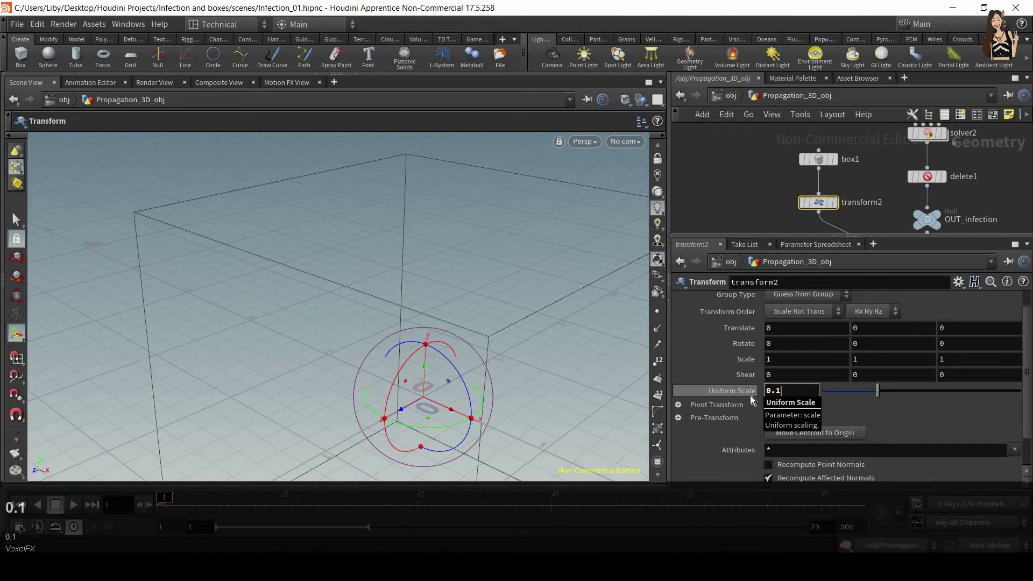
key(Return)
key(Escape)
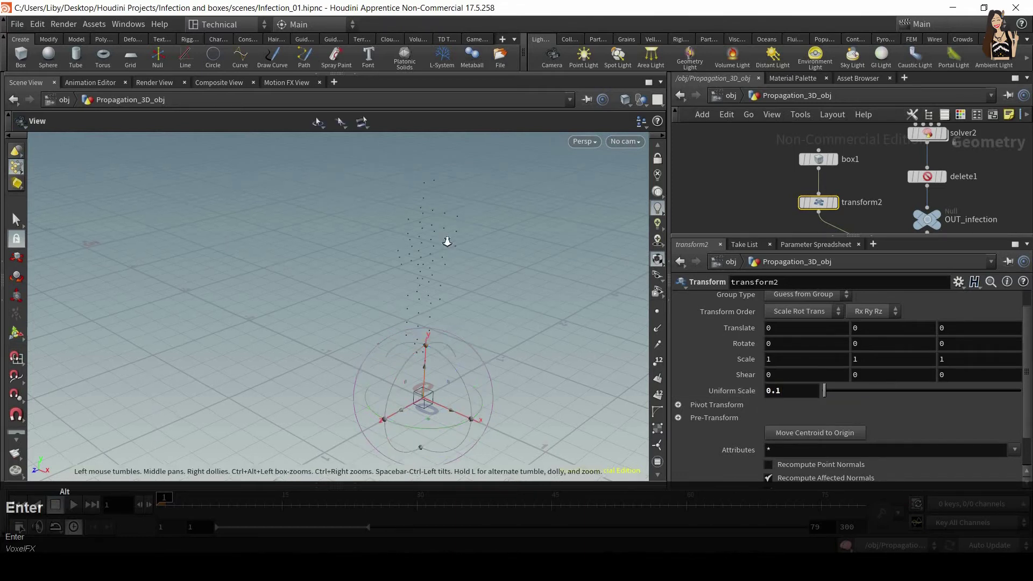
Inspect the spacing of the points up close and reduce transform2's Uniform Scale to 0.05
alt+right_drag(450, 237, 438, 295)
alt+middle_drag(437, 295, 463, 420)
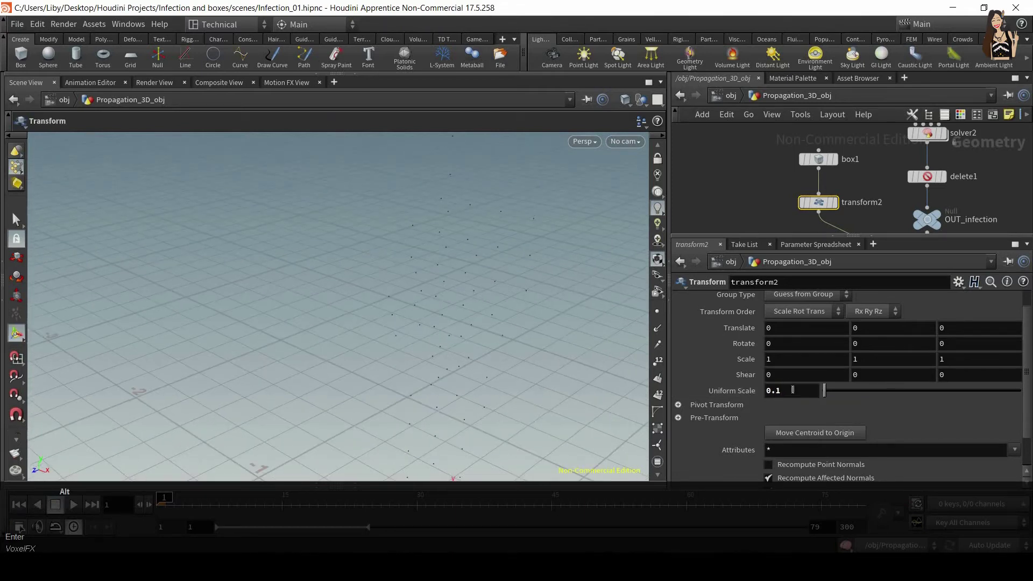
key(BackSpace)
text(0)
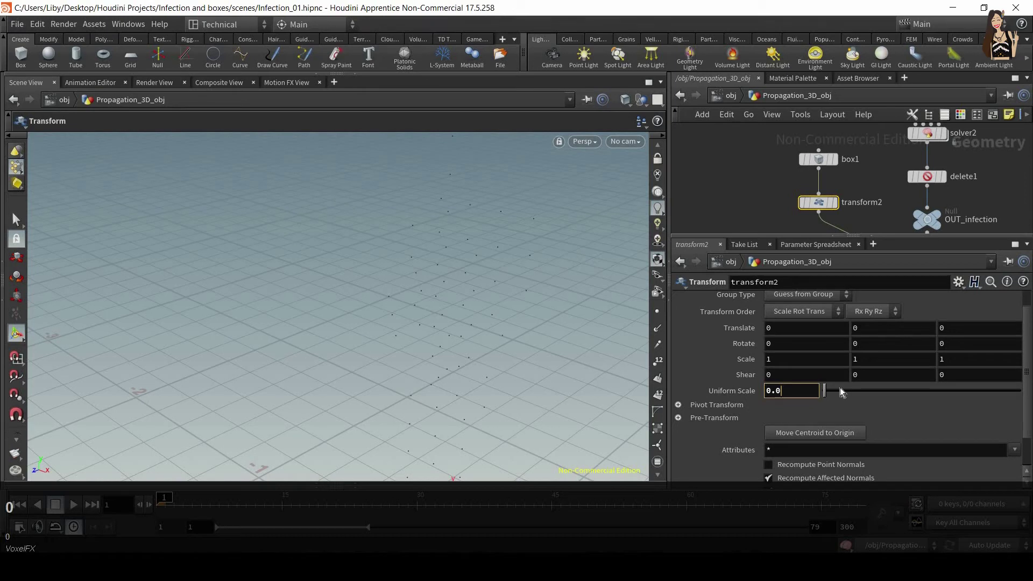
text(5)
key(Return)
alt+middle_drag(521, 244, 618, 336)
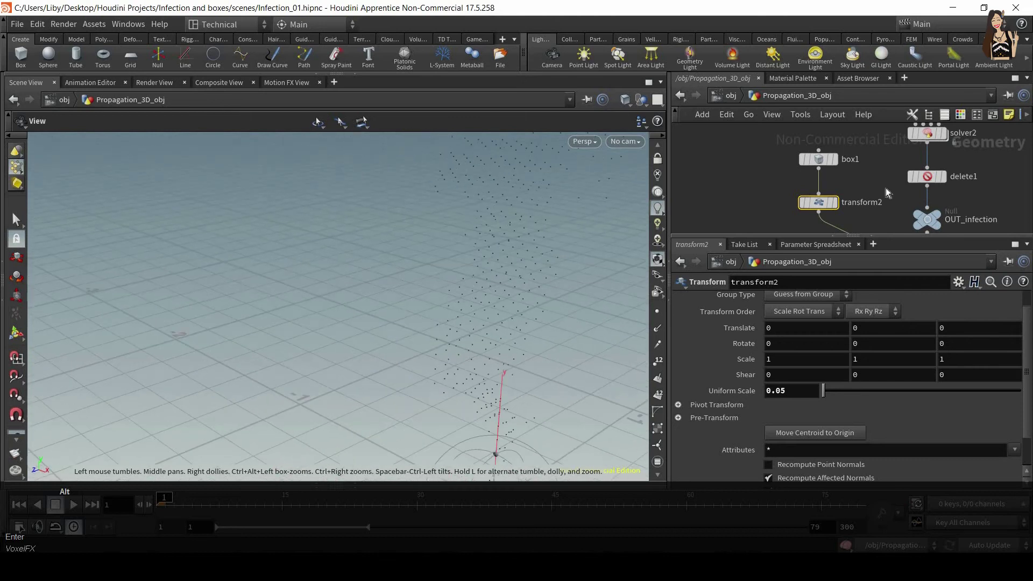
Select pointsfromvolume1 and examine the point density inside the dancing figure's legs
middle_drag(948, 195, 906, 230)
middle_drag(938, 173, 906, 235)
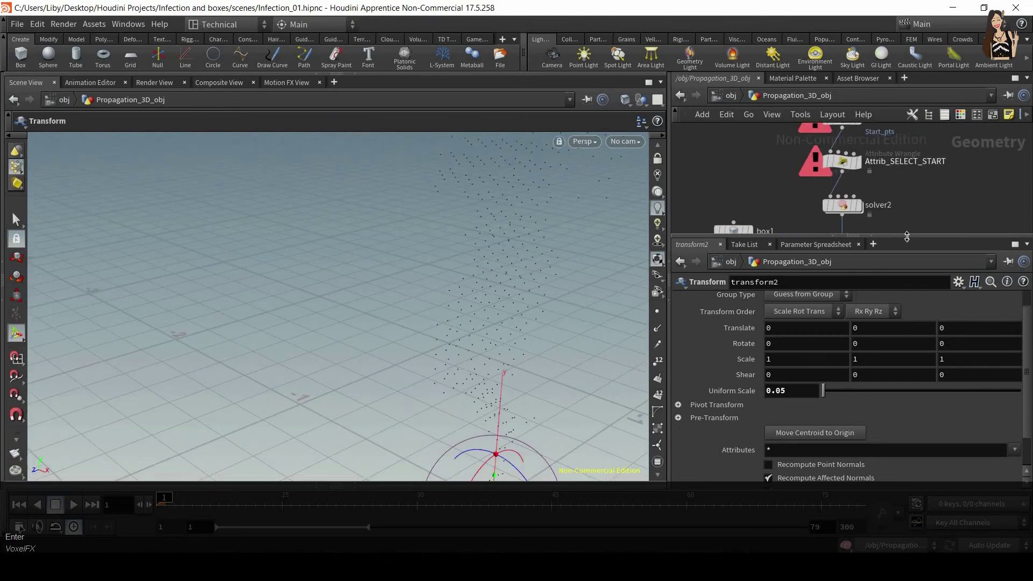
middle_drag(956, 139, 925, 213)
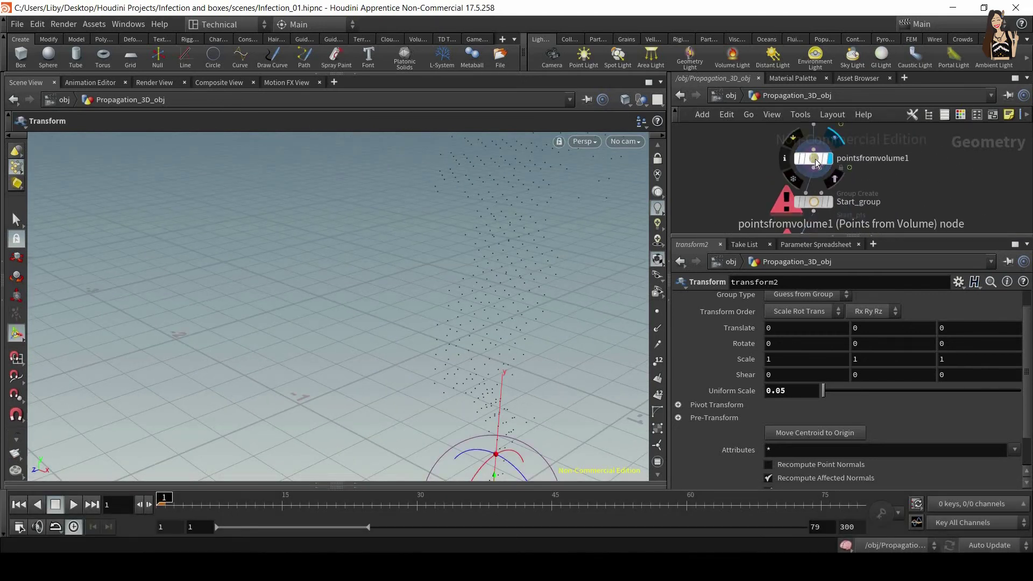
click(810, 152)
alt+right_drag(509, 293, 502, 334)
alt+middle_drag(496, 268, 492, 240)
alt+middle_drag(495, 341, 485, 293)
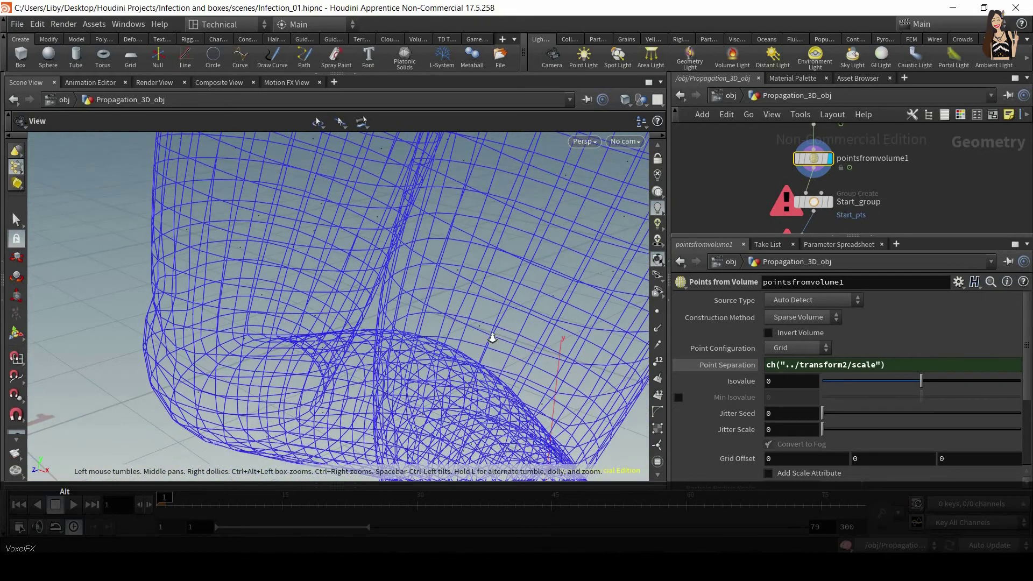
scroll(492, 325, down, 5)
scroll(491, 323, up, 1)
key(Return)
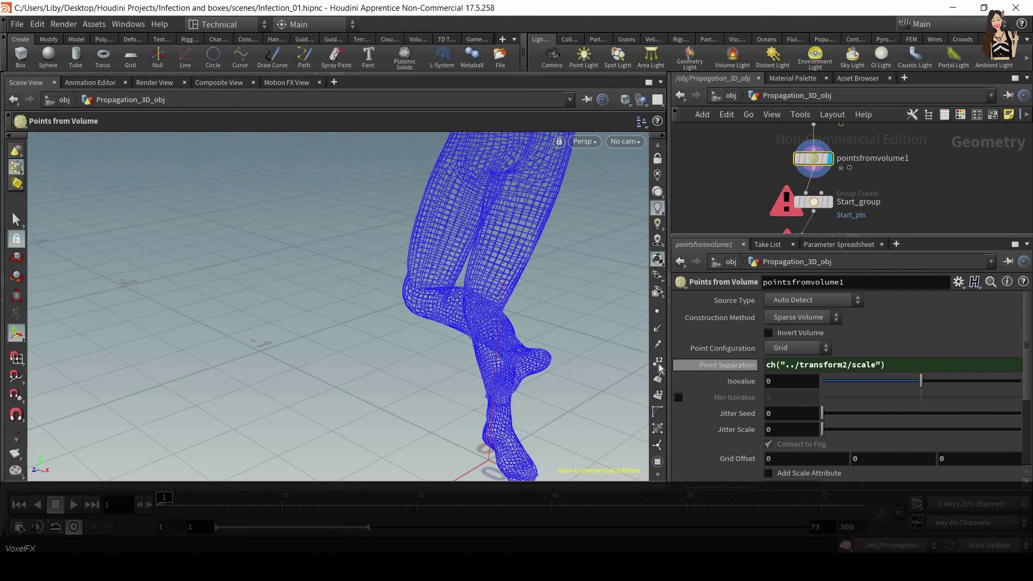
Show the point numbers and compare the numbering inside the foot between frames 1 and 2
click(657, 361)
alt+drag(556, 350, 440, 260)
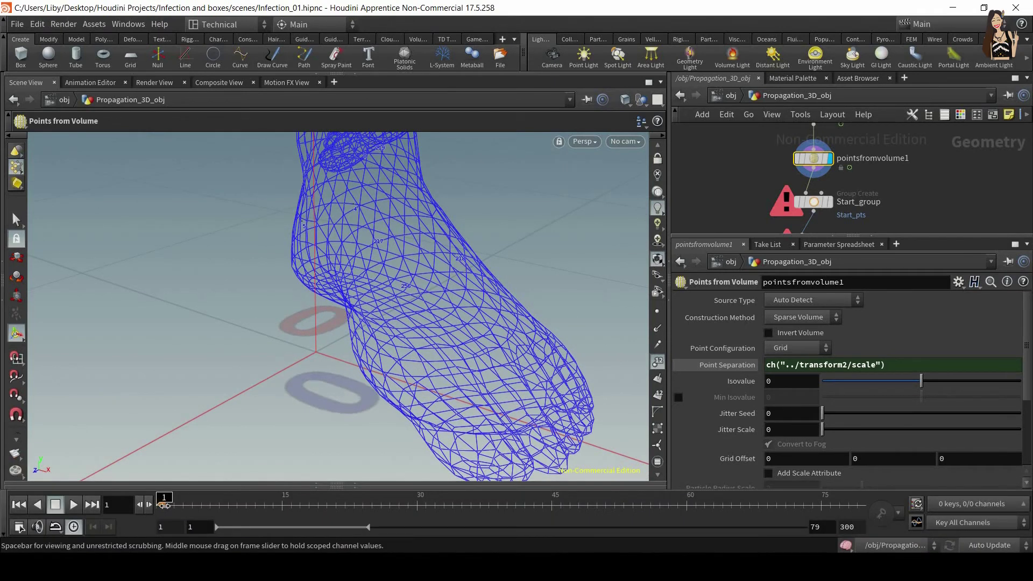
click(165, 504)
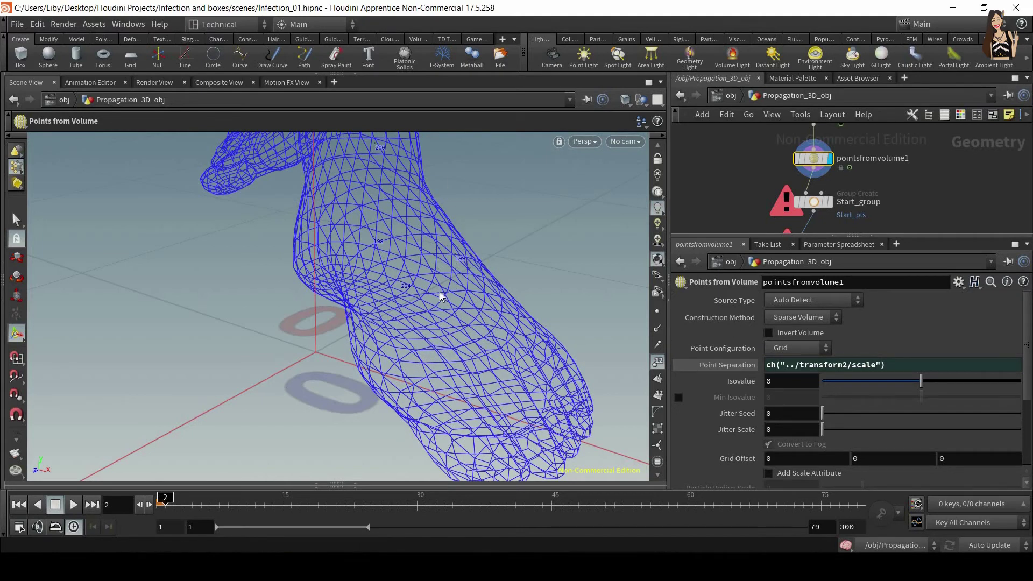
click(139, 505)
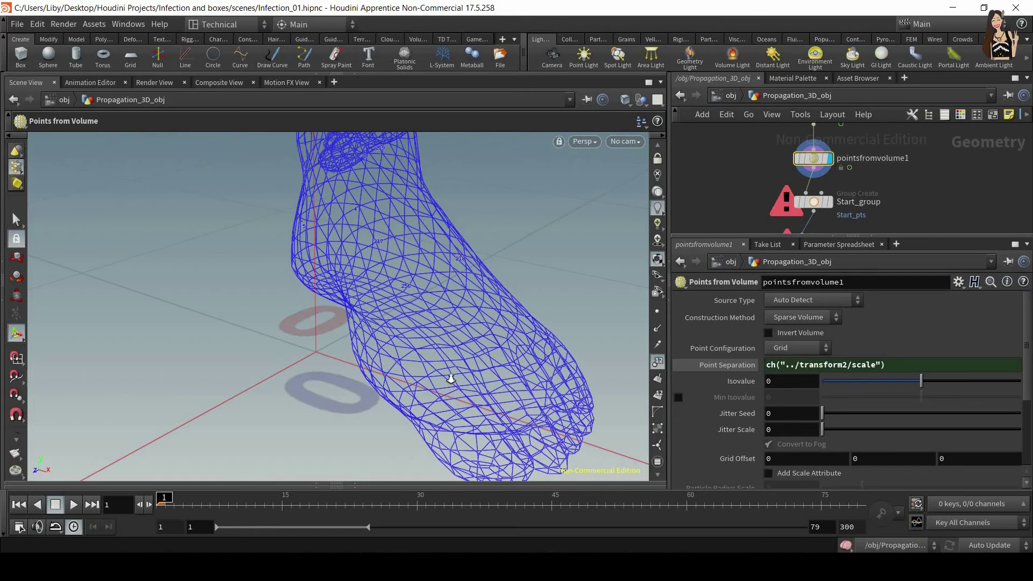
Play the dance to check the point numbering on the whole figure, return to frame 1, and hide the point numbers
alt+right_drag(472, 229, 523, 348)
alt+middle_drag(477, 247, 488, 293)
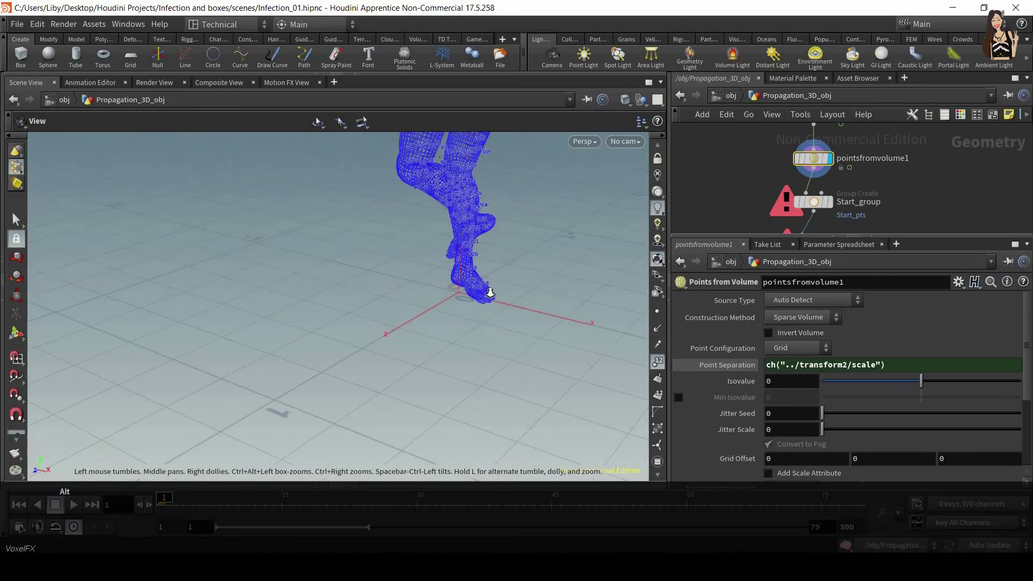
alt+right_drag(488, 293, 424, 431)
alt+middle_drag(322, 329, 274, 416)
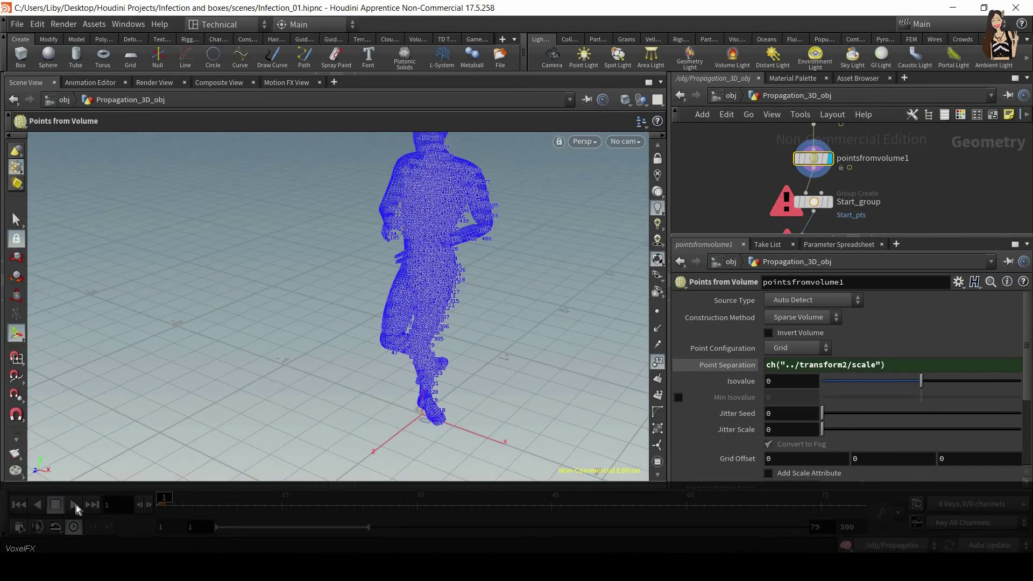
click(77, 508)
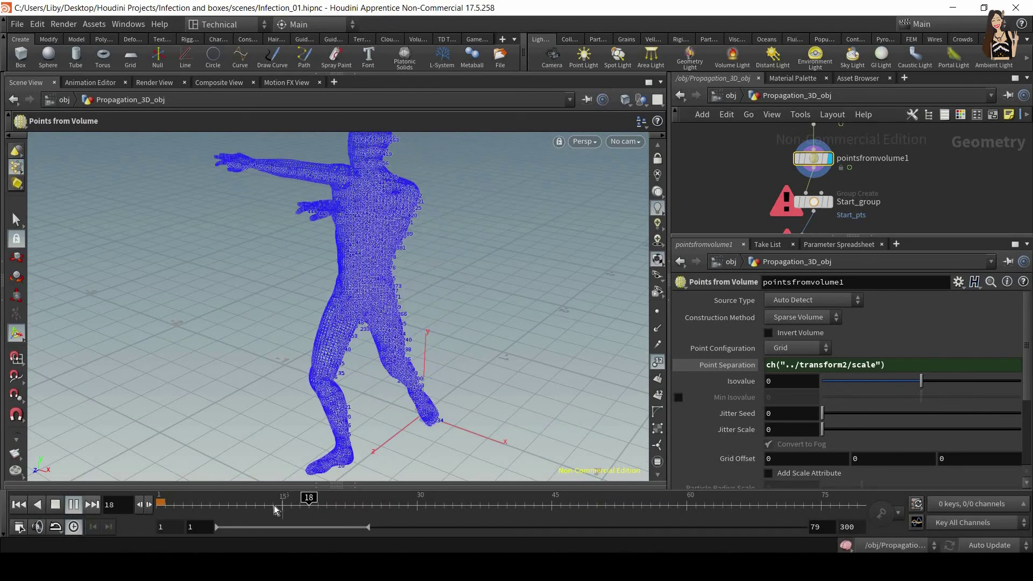
drag(276, 509, 161, 506)
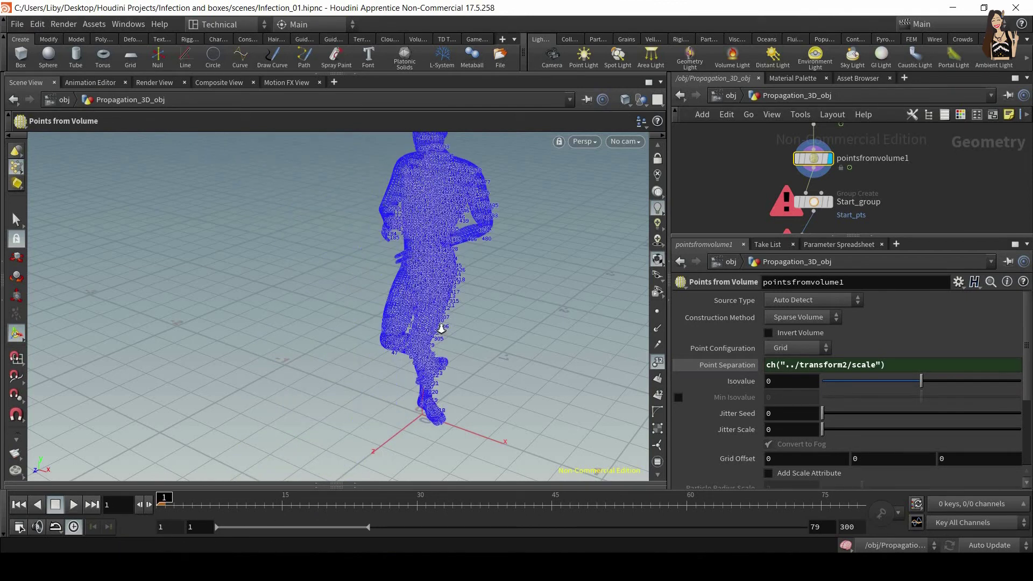
alt+right_drag(441, 328, 483, 289)
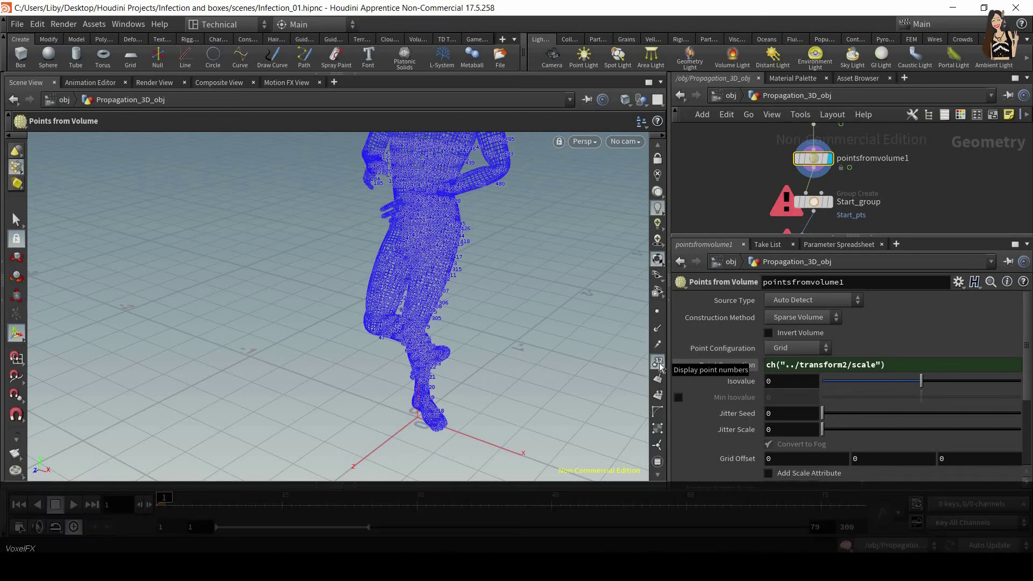
click(659, 364)
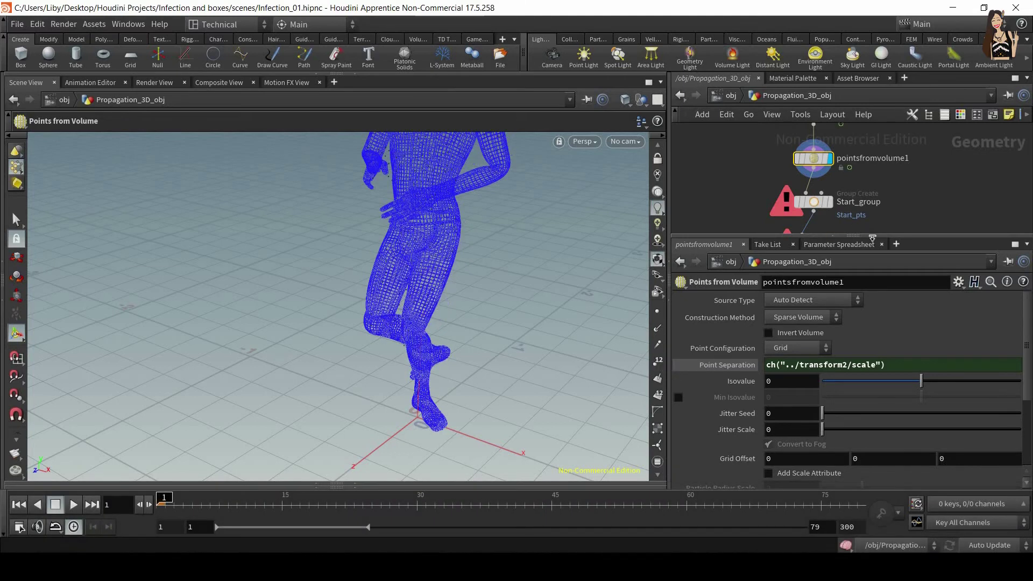
Add a Point Deform node beside pointsfromvolume1 and examine its rest and deformed lattice inputs
drag(854, 314, 855, 303)
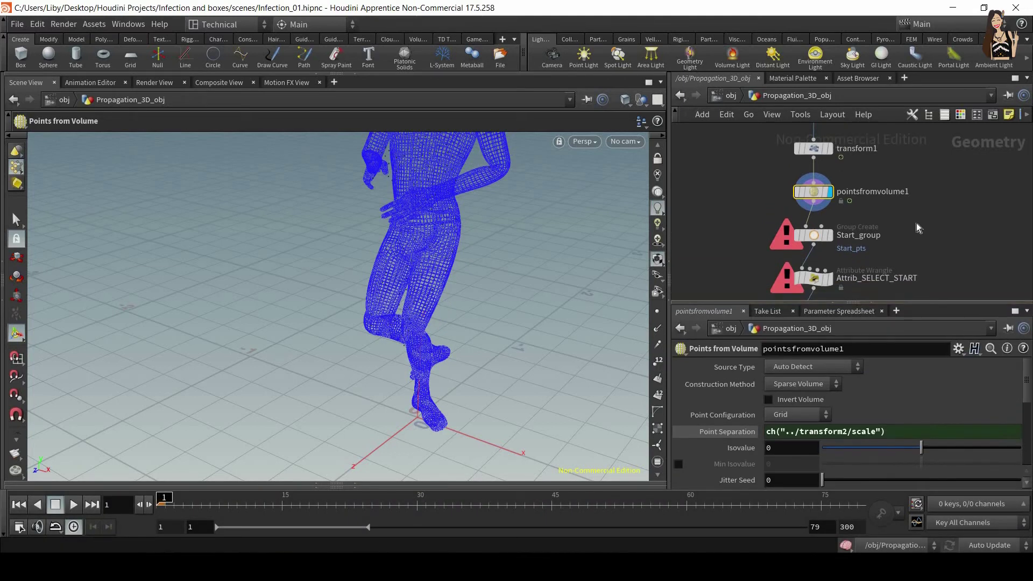
key(Tab)
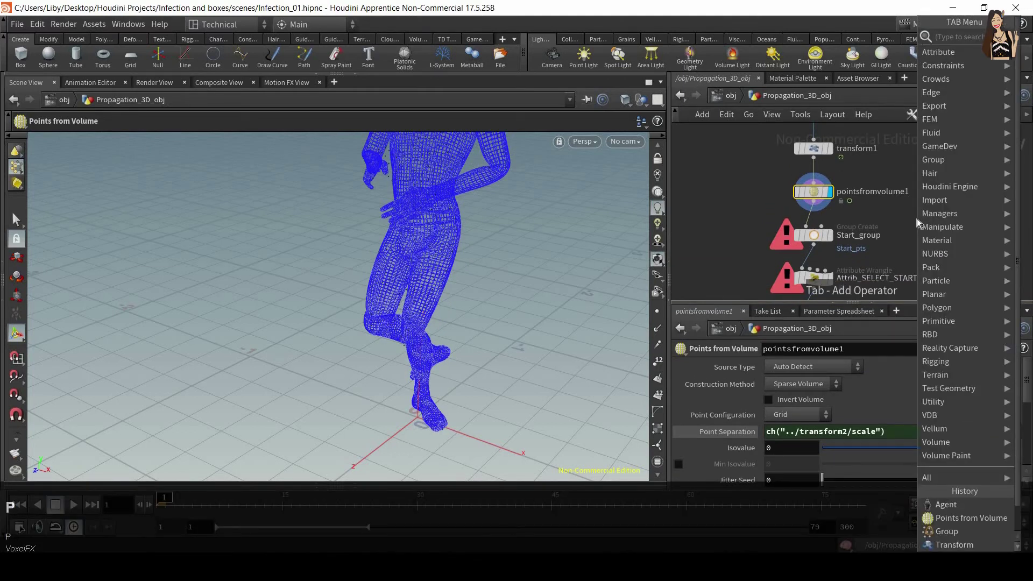
text(pointdef)
key(Return)
click(917, 215)
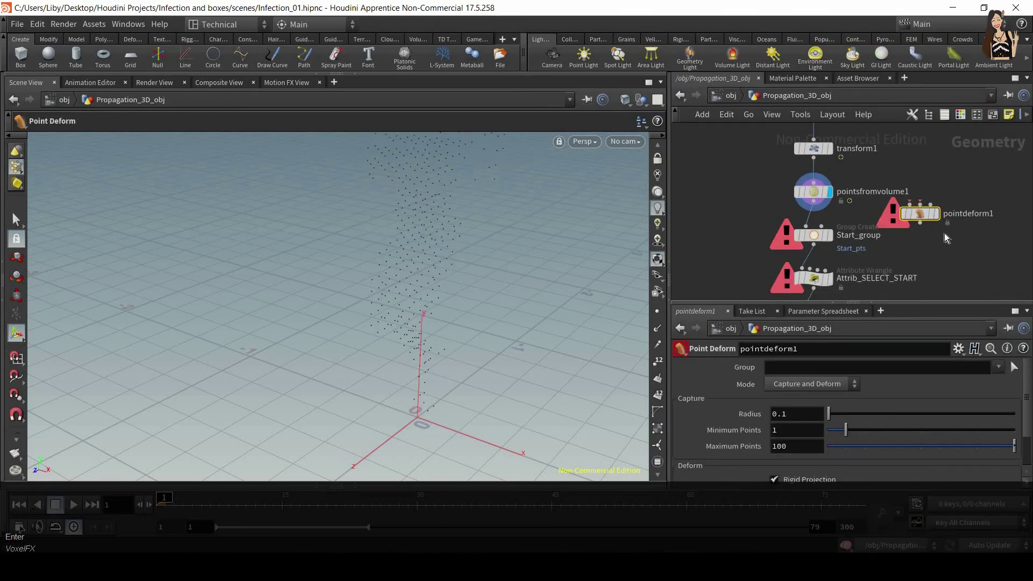
scroll(954, 233, up, 3)
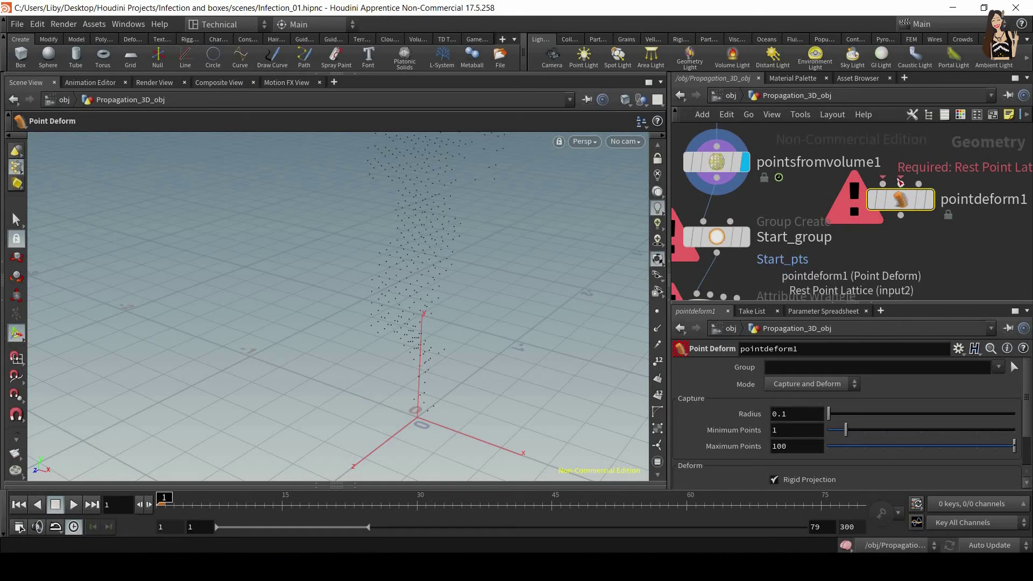
middle_drag(942, 232, 901, 256)
mouse_move(878, 211)
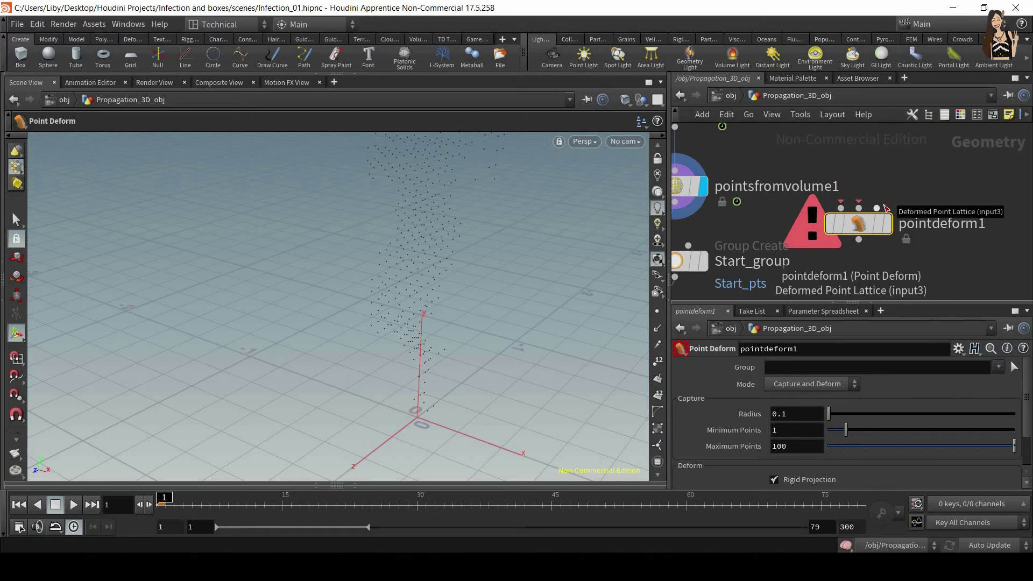
scroll(870, 183, down, 3)
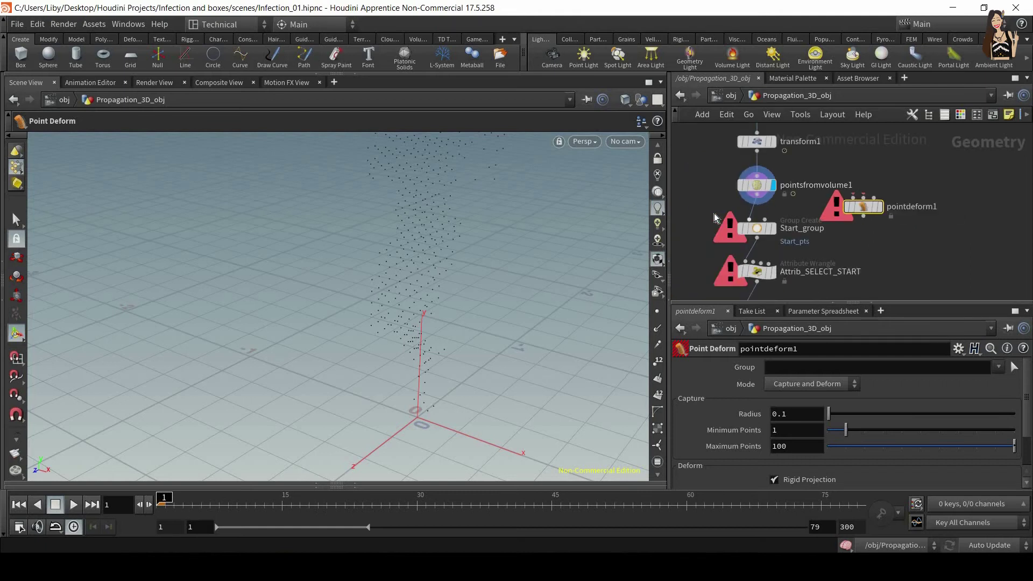
Move the Start_group part of the network down and shift pointsfromvolume1 aside to make room below transform1
drag(807, 278, 775, 269)
click(734, 223)
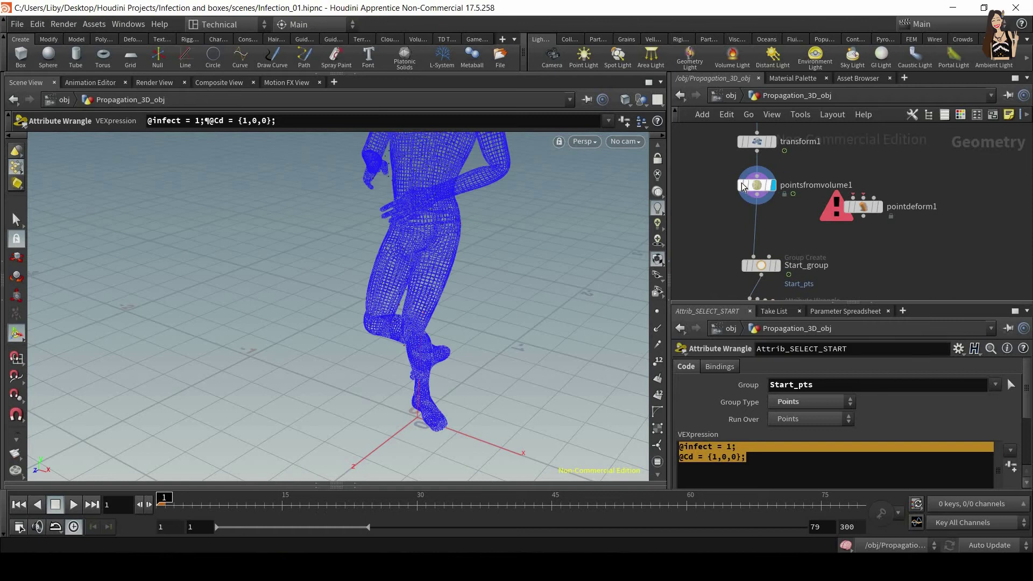
drag(753, 187, 722, 190)
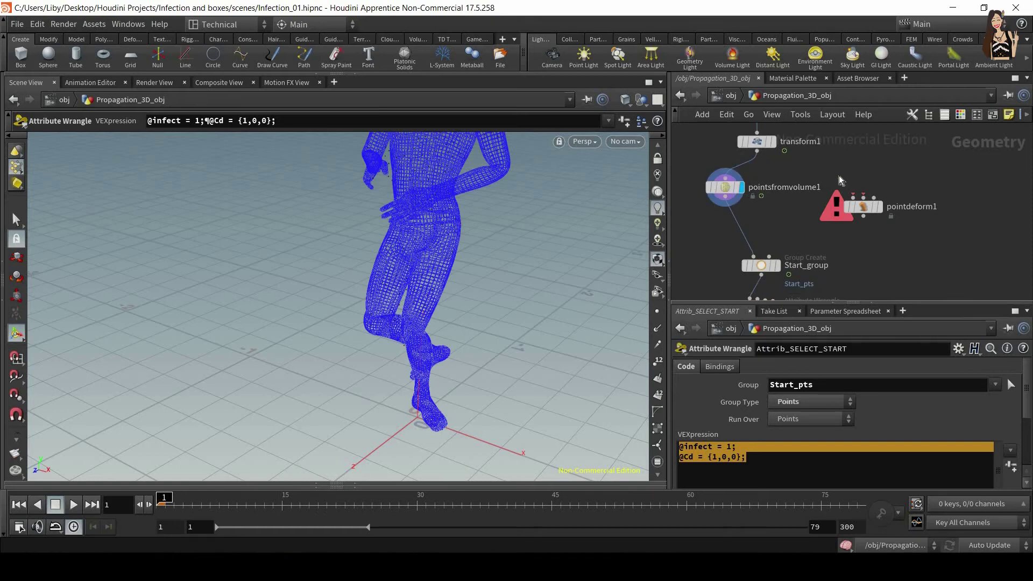
middle_drag(805, 160, 819, 163)
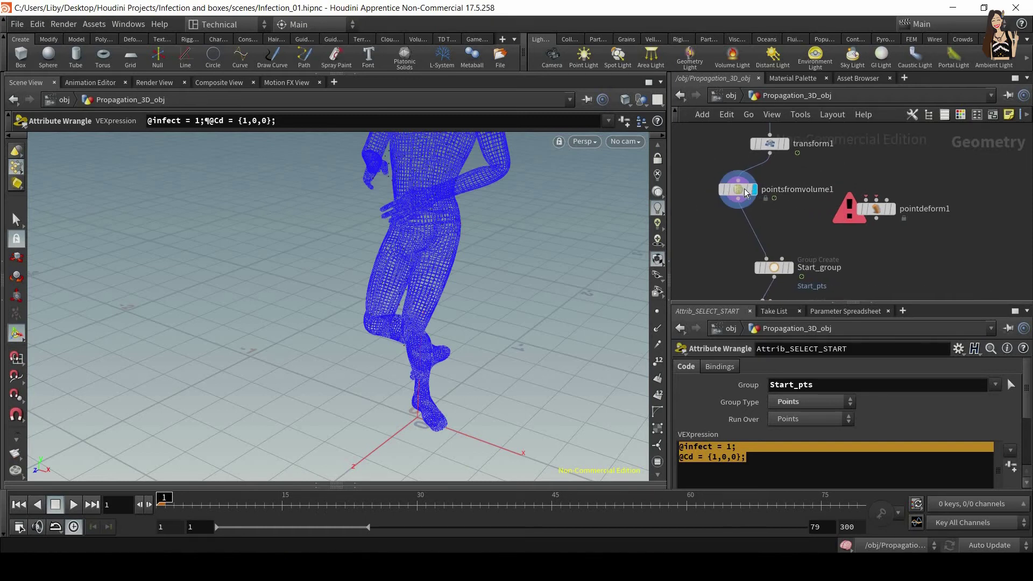
drag(744, 188, 726, 202)
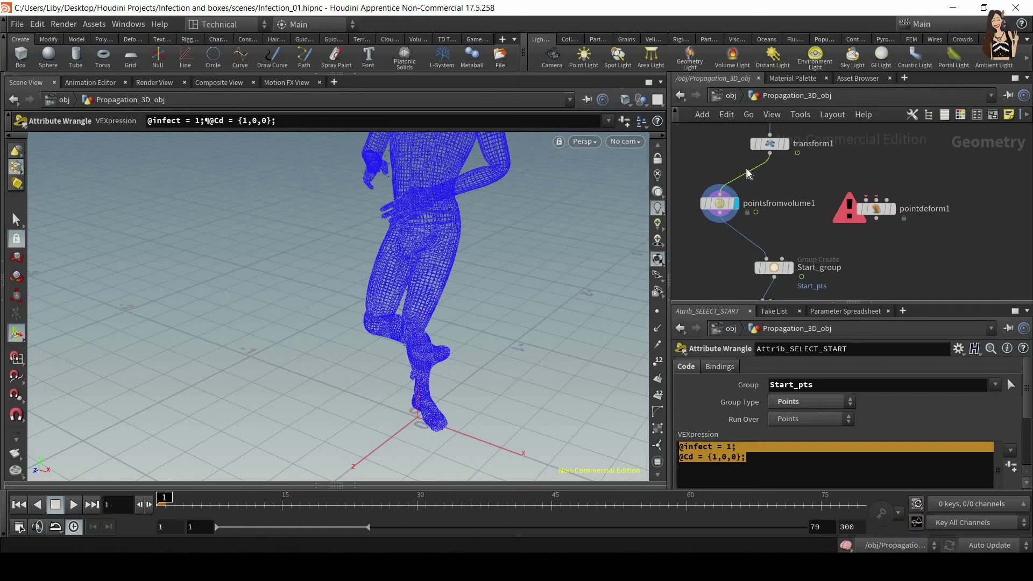
Insert a Time Shift node between transform1 and pointsfromvolume1 and display its output
key(Tab)
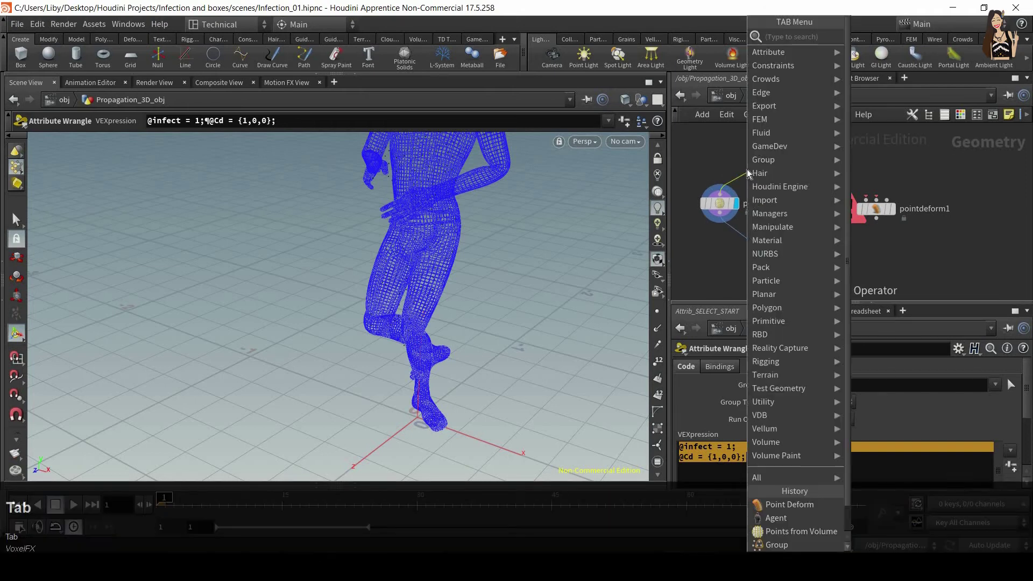
text(timeshi)
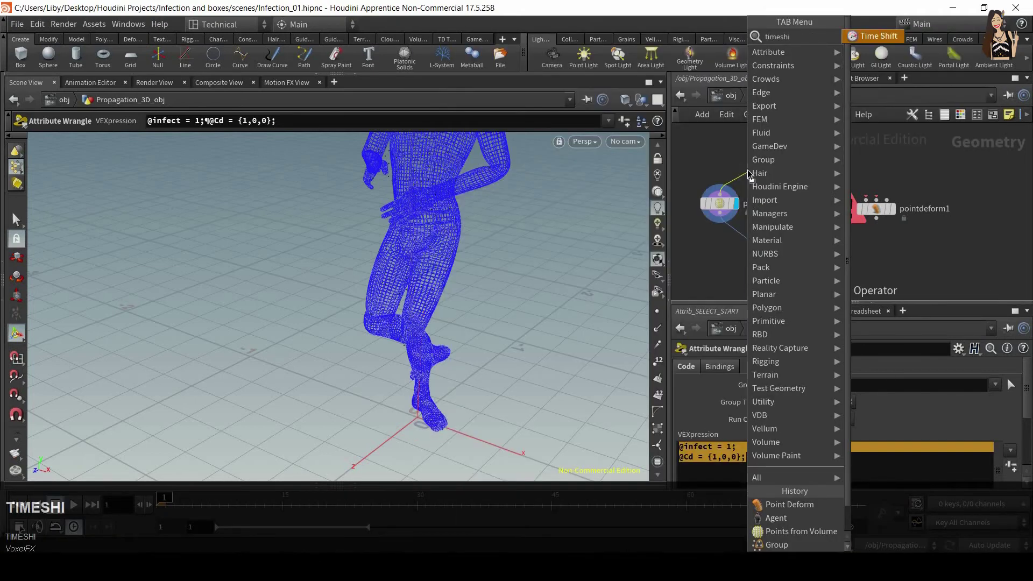
key(Return)
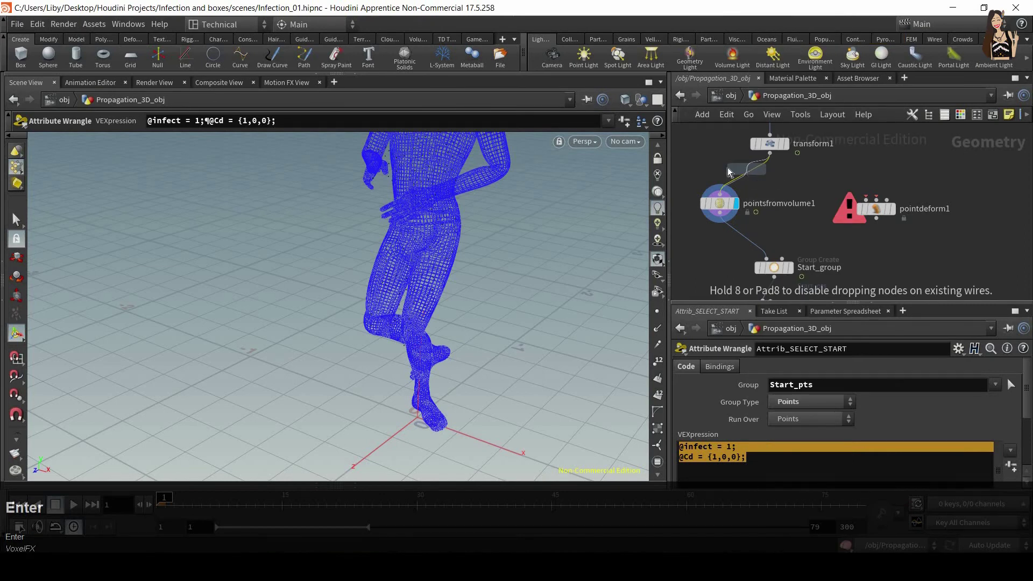
click(724, 182)
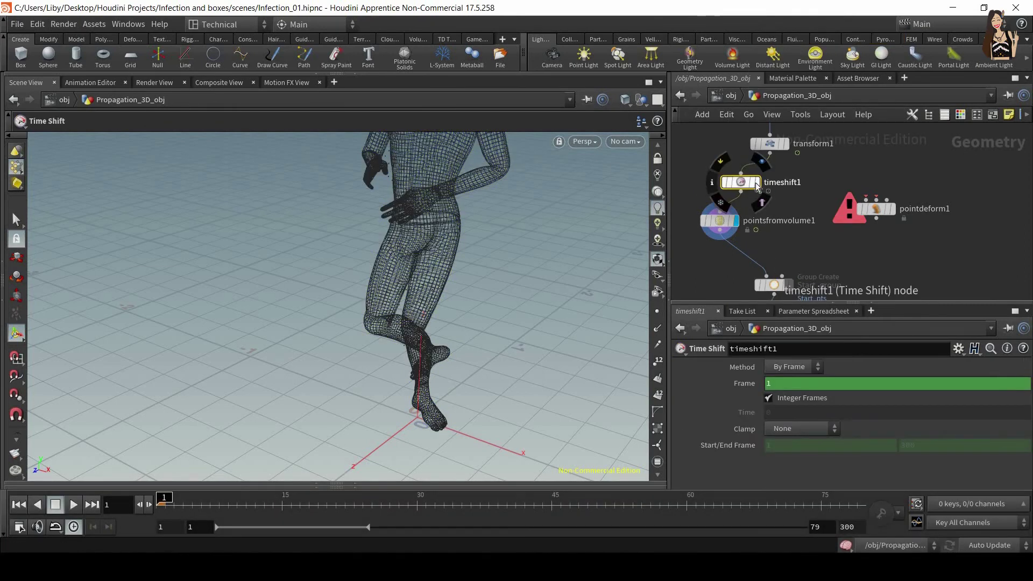
click(756, 185)
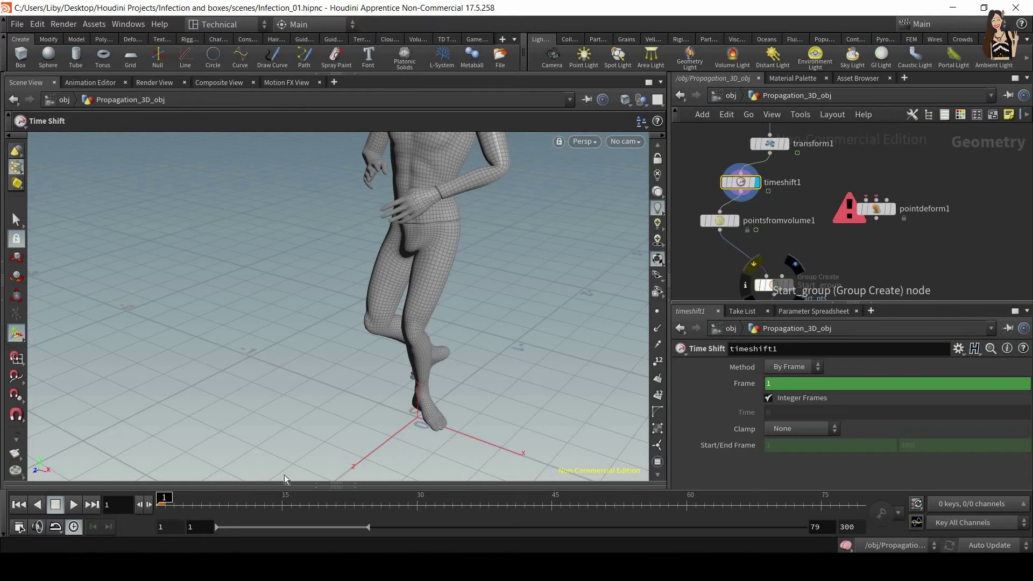
Step forward a few frames to check whether the time-shifted figure still moves, return to frame 1 and view the body
key(Up)
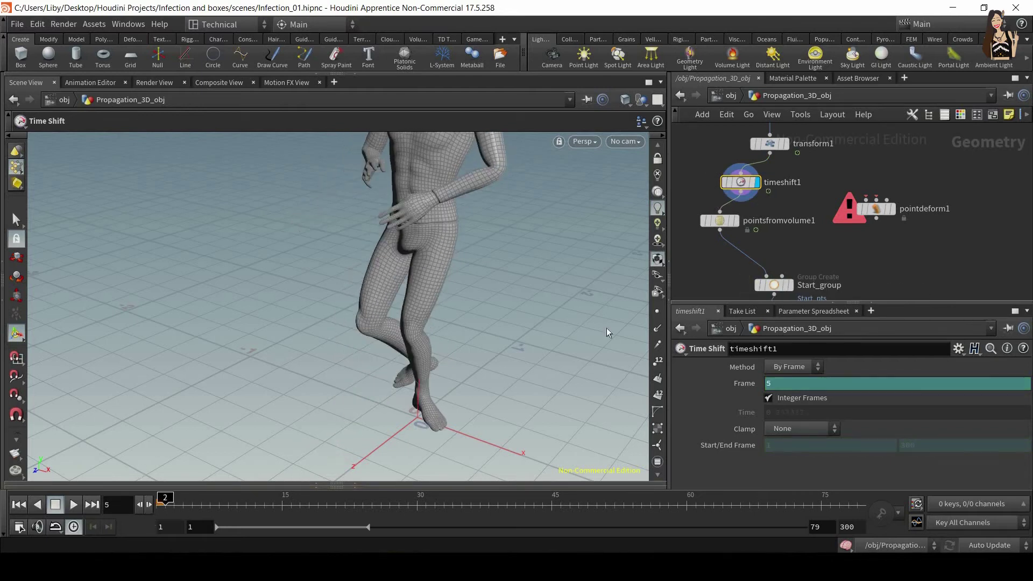
key(ctrl+Up)
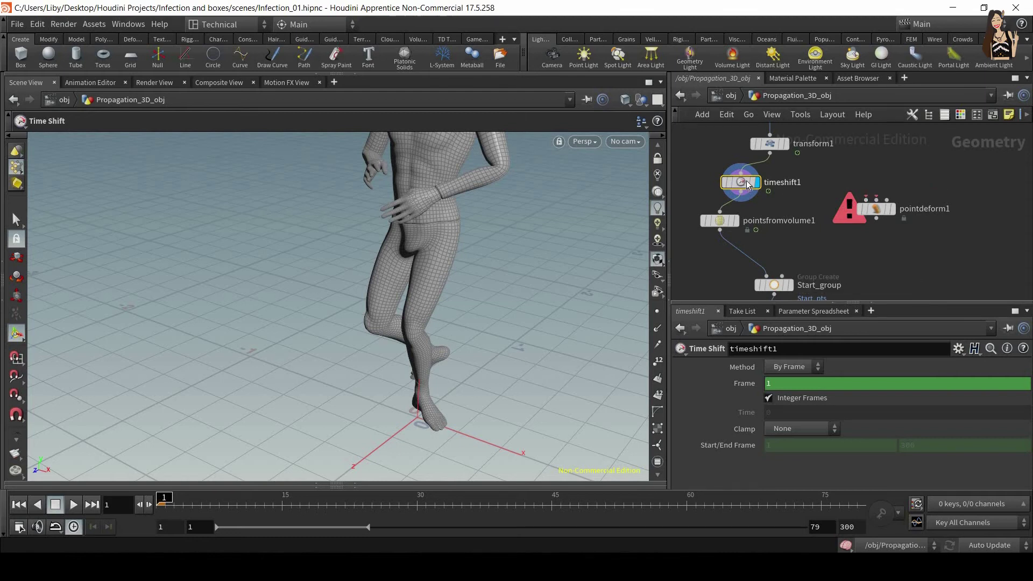
alt+drag(555, 217, 458, 259)
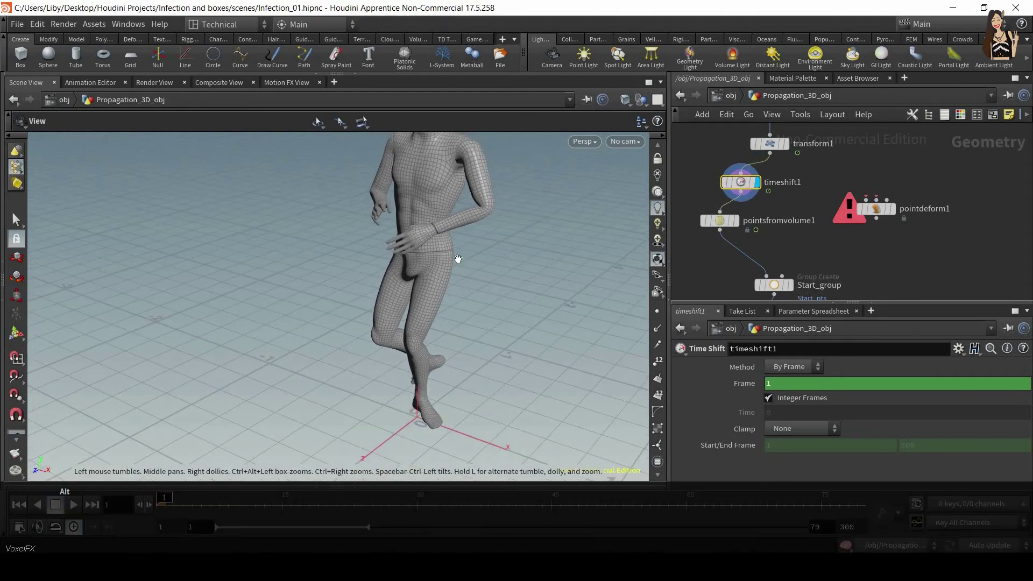
alt+drag(429, 323, 429, 169)
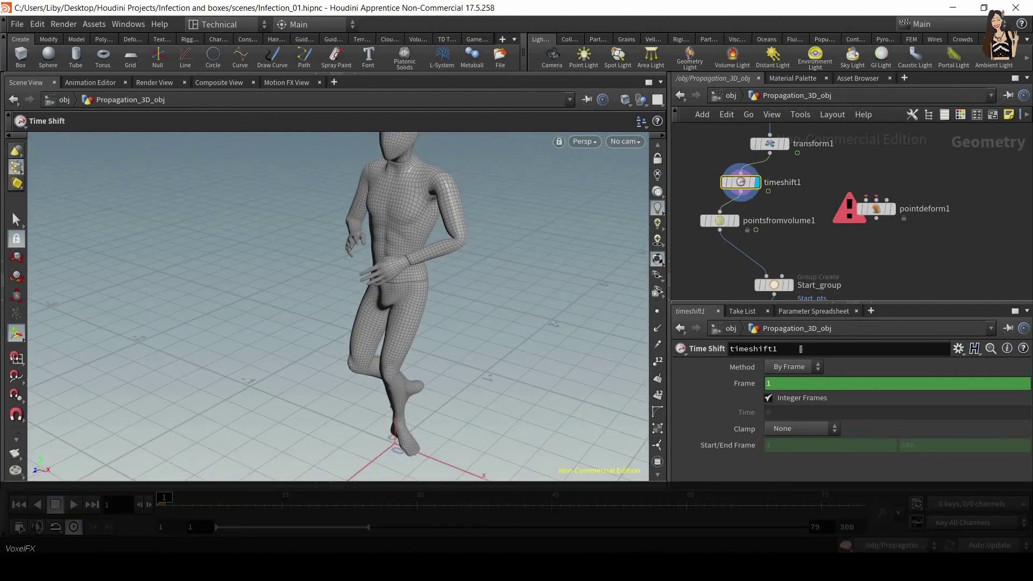
Delete the channels on timeshift1's Frame parameter to fix it at 1, and scrub the timeline to check the pose
right_click(723, 385)
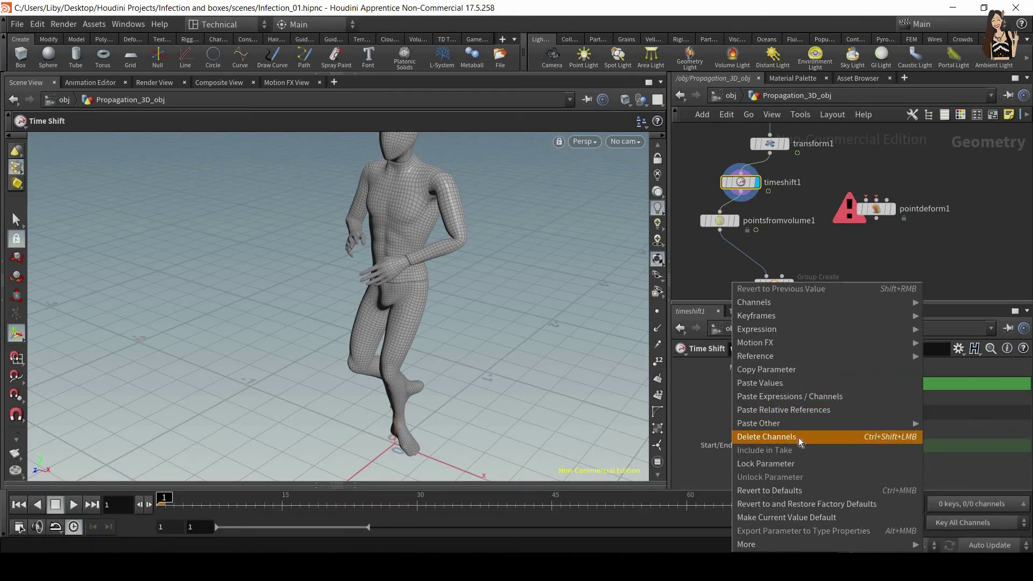
click(780, 437)
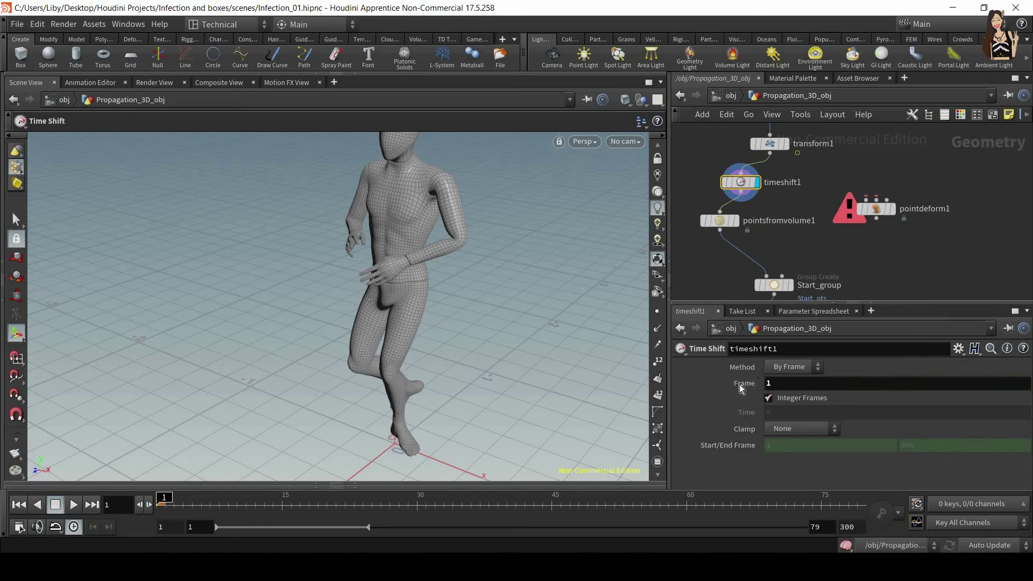
right_click(739, 384)
click(729, 412)
drag(363, 503, 161, 503)
Display pointsfromvolume1 and inspect the points generated inside the frozen figure
mouse_move(745, 224)
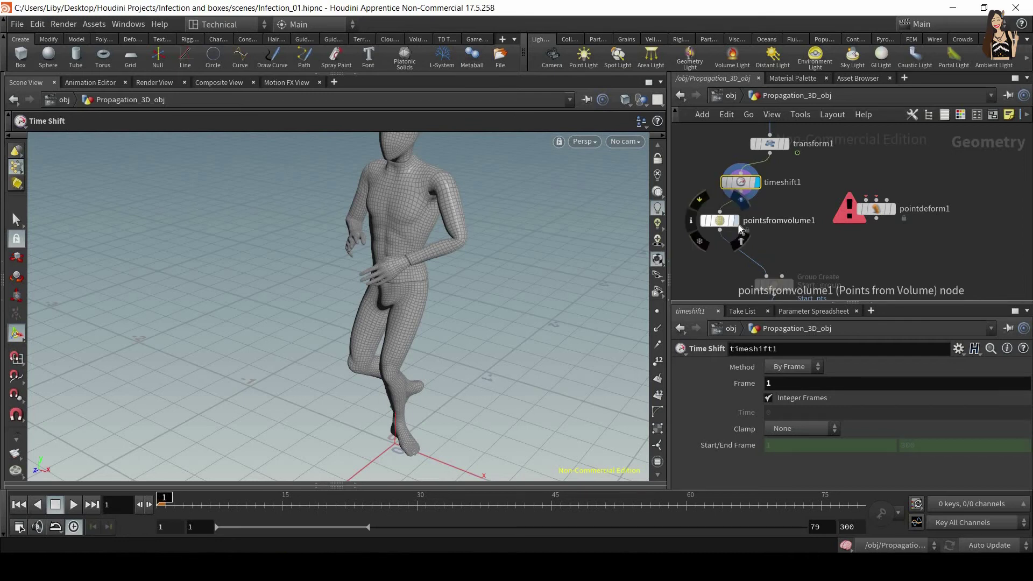
click(736, 221)
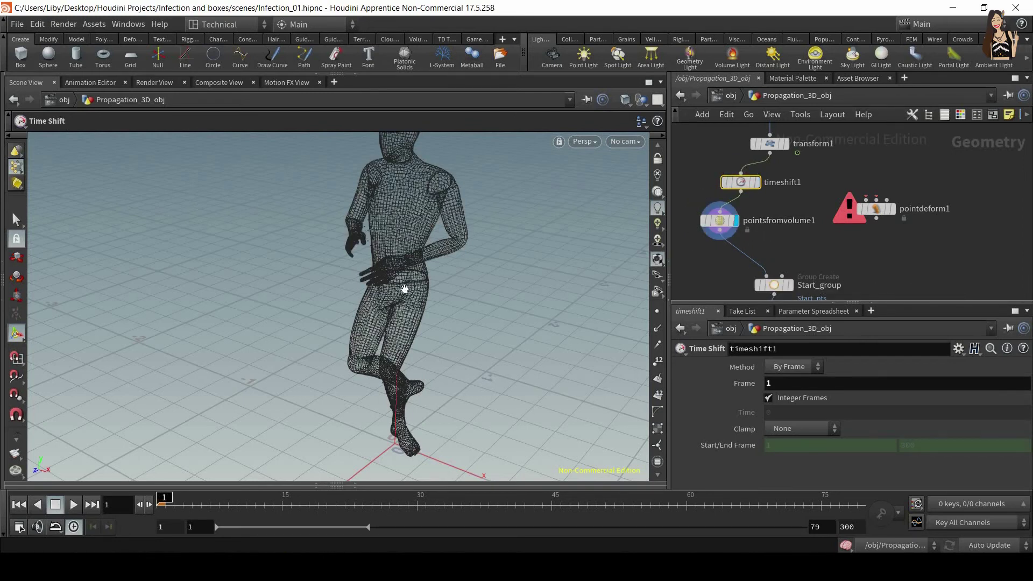
alt+right_drag(440, 183, 454, 268)
alt+drag(453, 269, 401, 338)
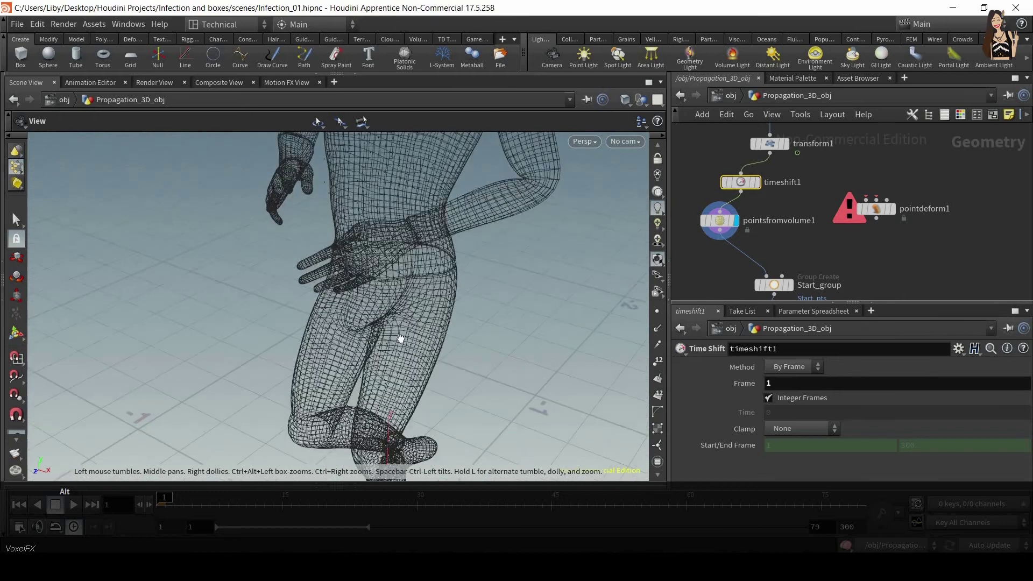
alt+right_drag(400, 338, 484, 269)
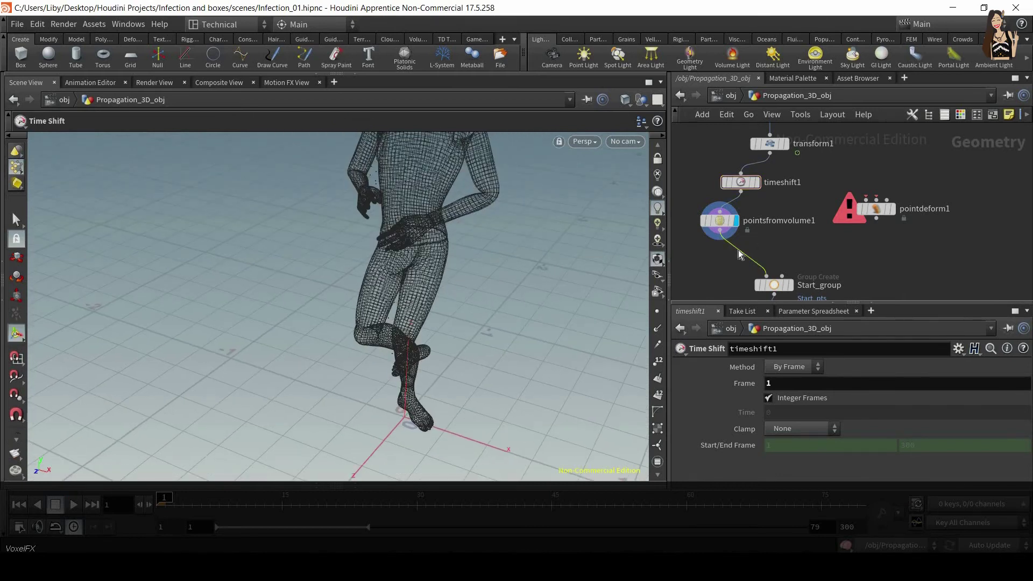
Insert a Null named OUT_points between pointsfromvolume1 and Start_group and display it
key(Tab)
text(nu)
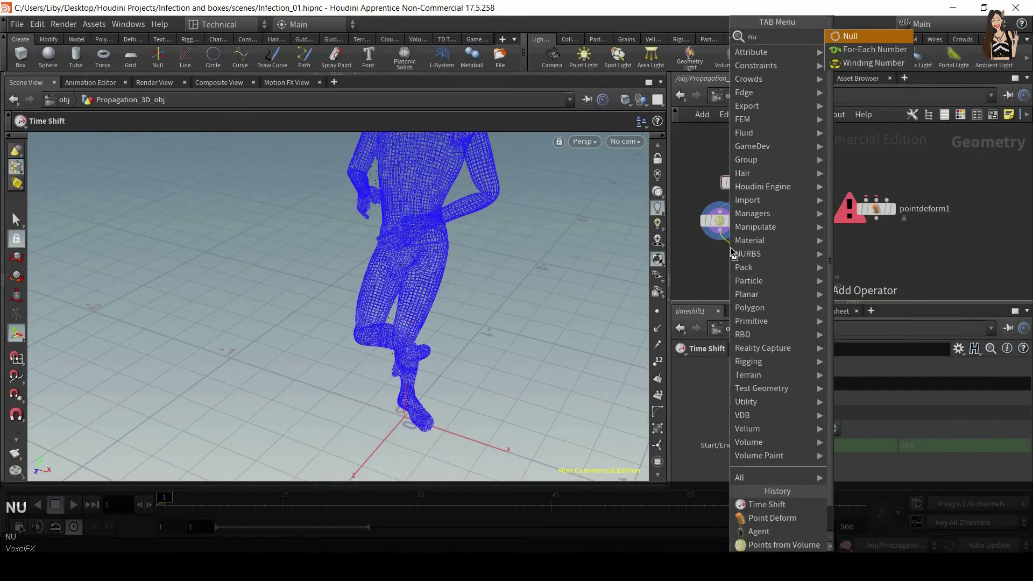
key(Return)
click(737, 263)
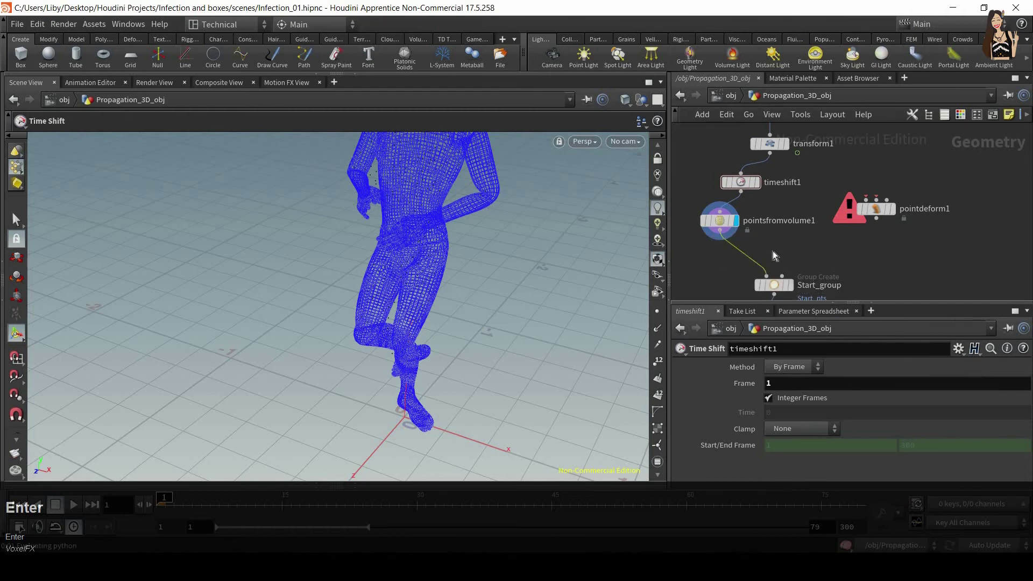
middle_drag(768, 260, 776, 223)
double_click(776, 223)
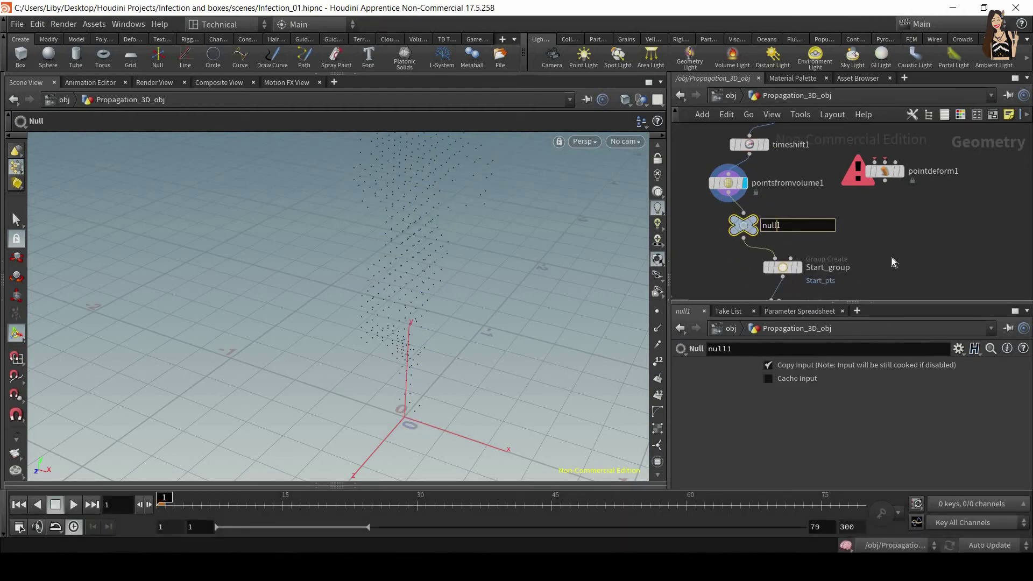
text(OUT_points)
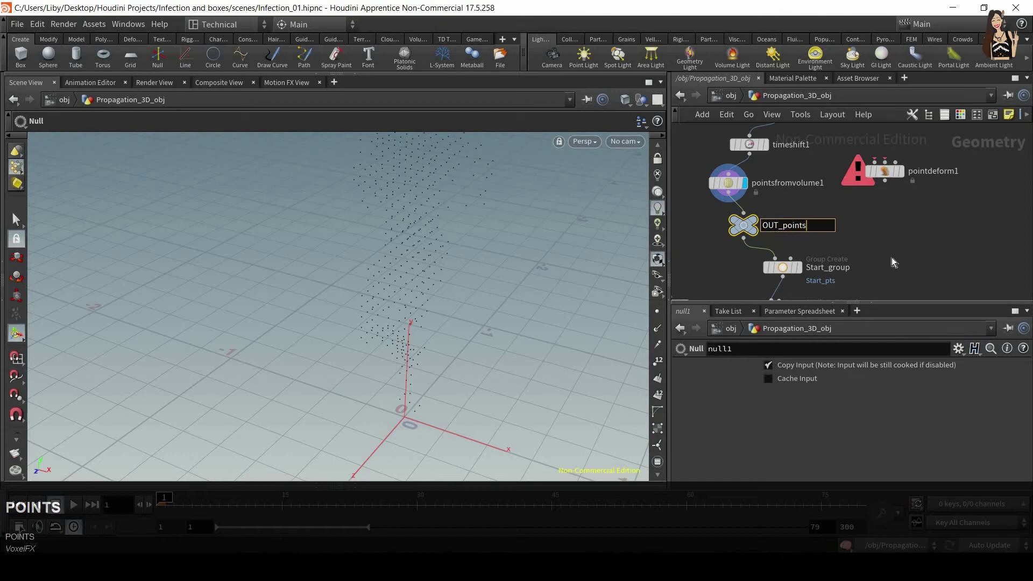
key(Return)
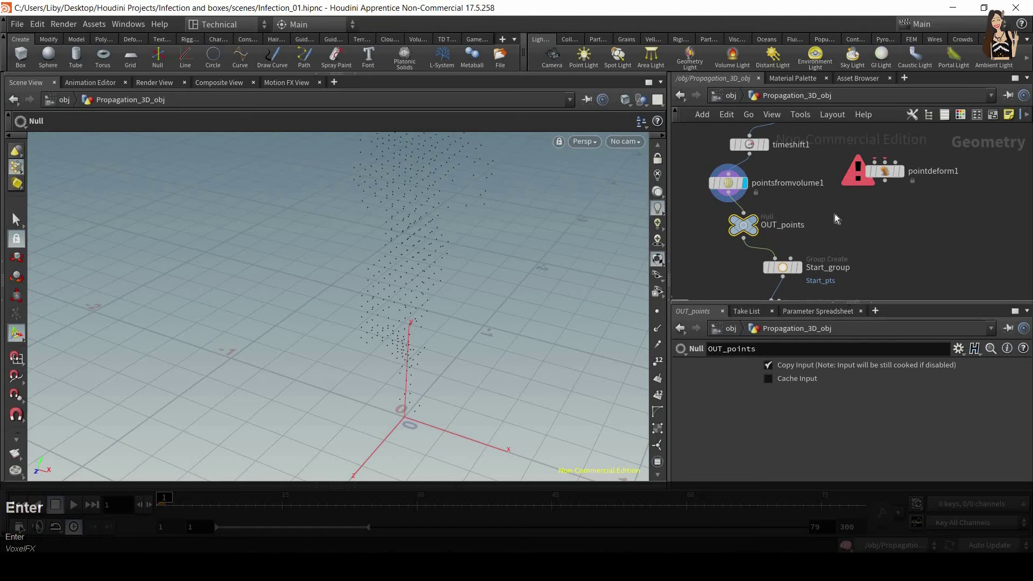
click(752, 218)
Connect the output of OUT_points to the first input of pointdeform1
middle_drag(757, 236, 733, 253)
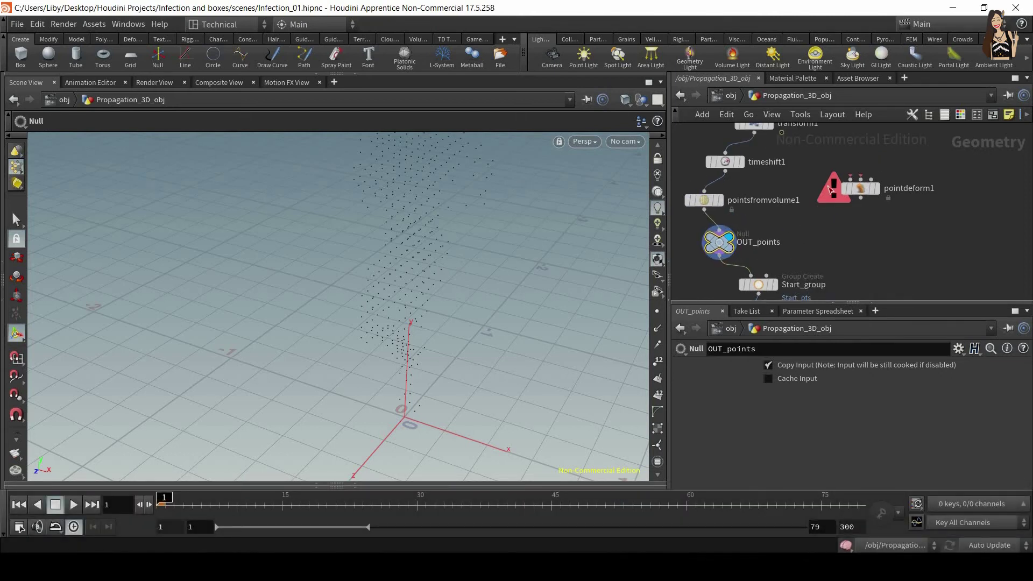
drag(830, 189, 835, 186)
drag(774, 239, 791, 239)
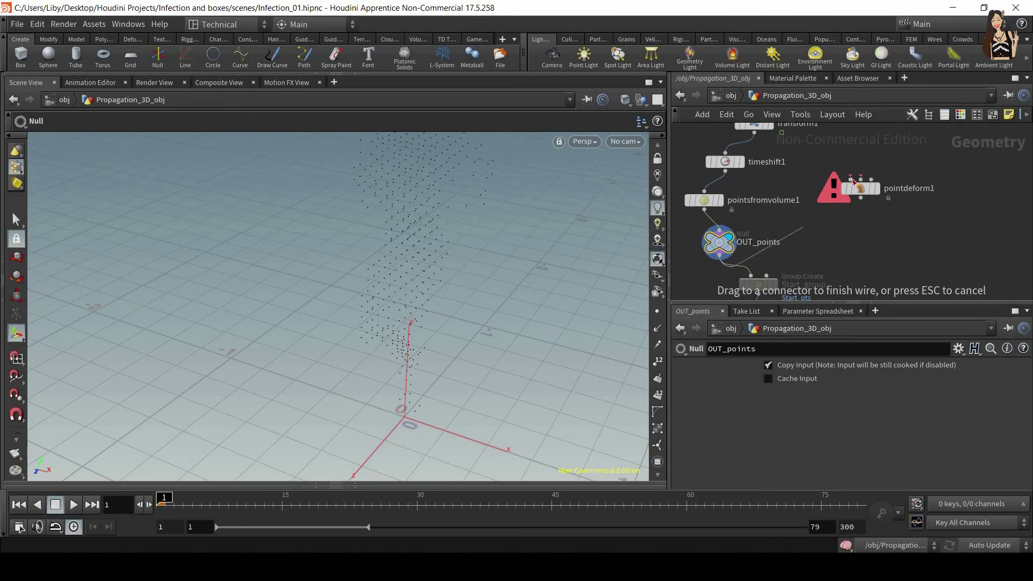
drag(853, 181, 853, 182)
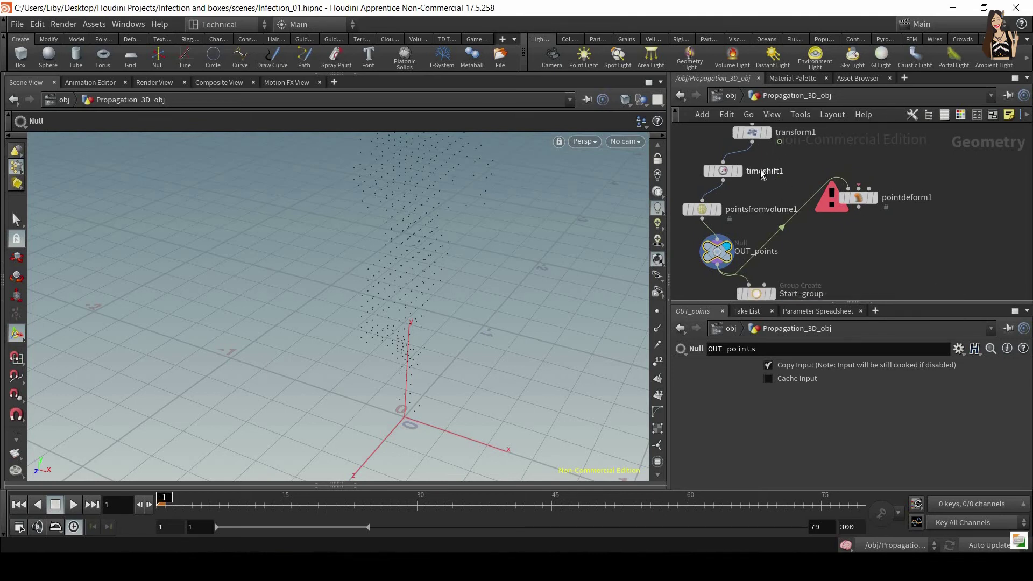
Branch a Null off timeshift1's output and name it OUT_geo
drag(724, 171, 725, 178)
click(723, 175)
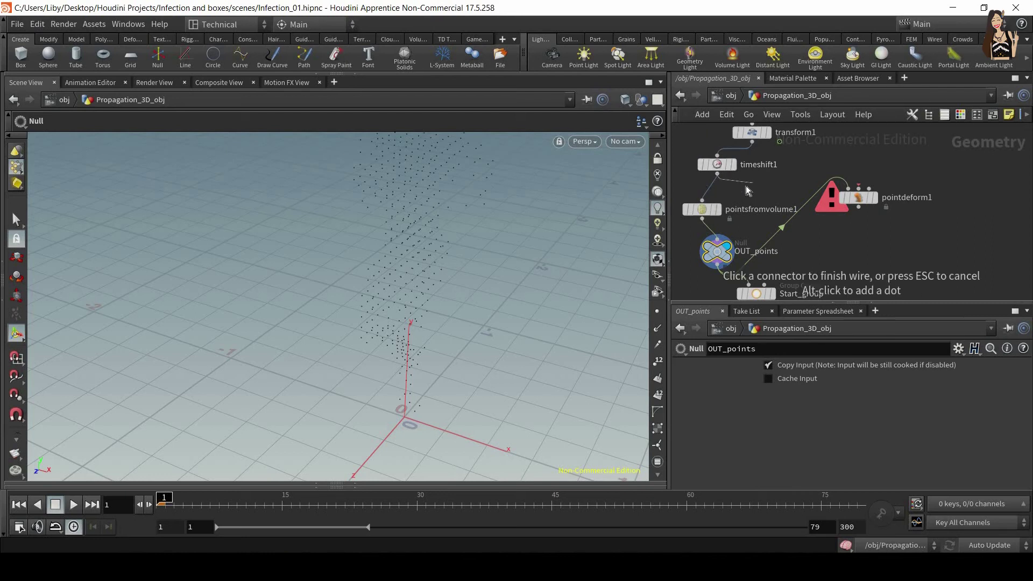
key(Tab)
text(nul)
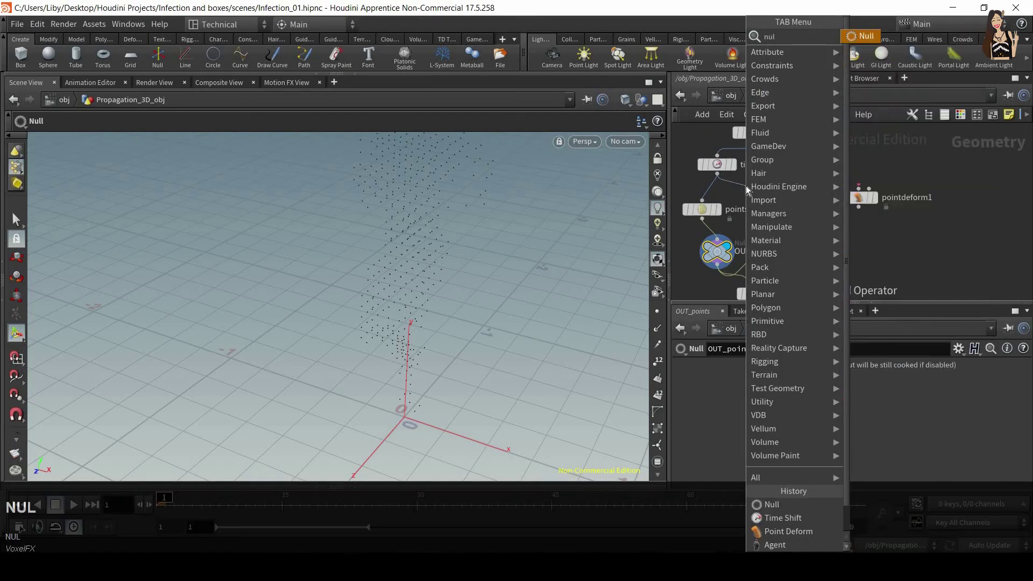
key(Return)
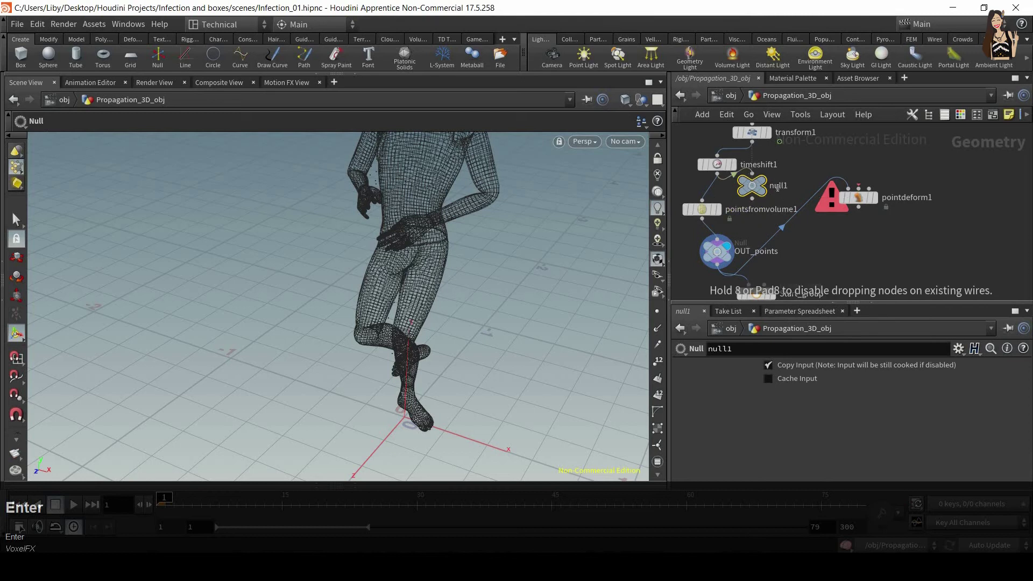
click(777, 187)
key(ctrl+a)
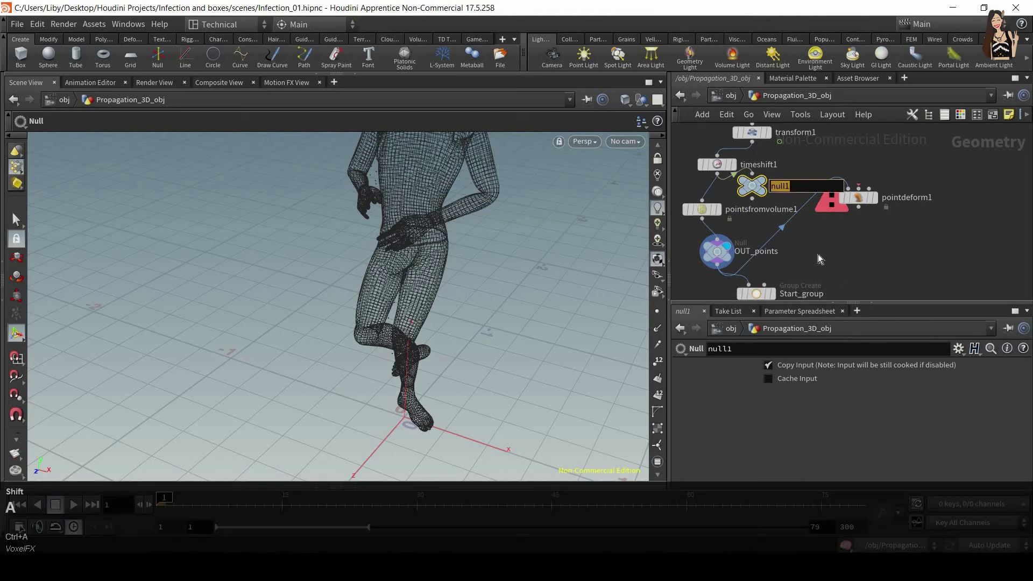
text(OUT_geo)
key(Return)
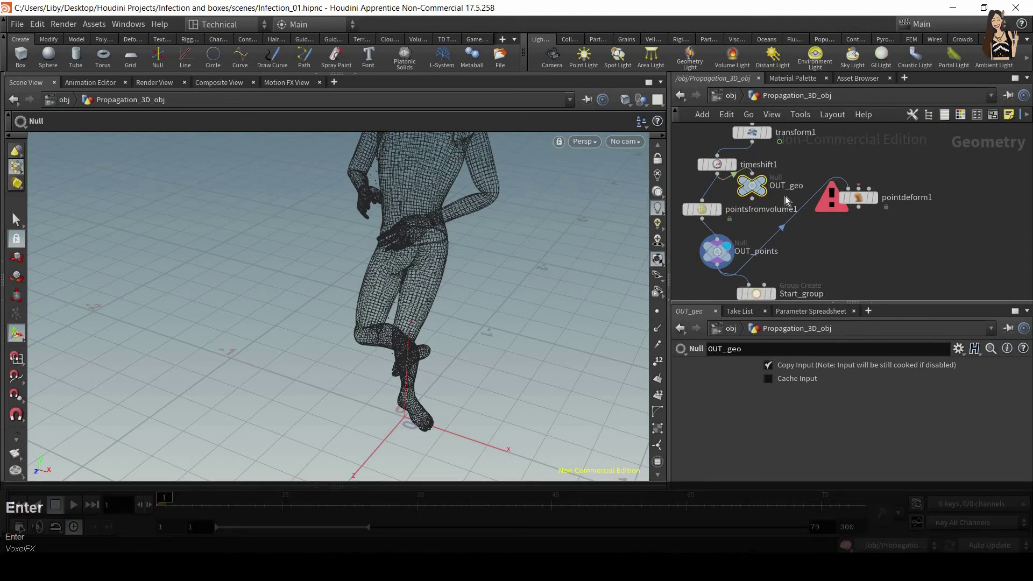
Connect OUT_geo to the second input of pointdeform1 and move pointdeform1 lower in the network
click(753, 199)
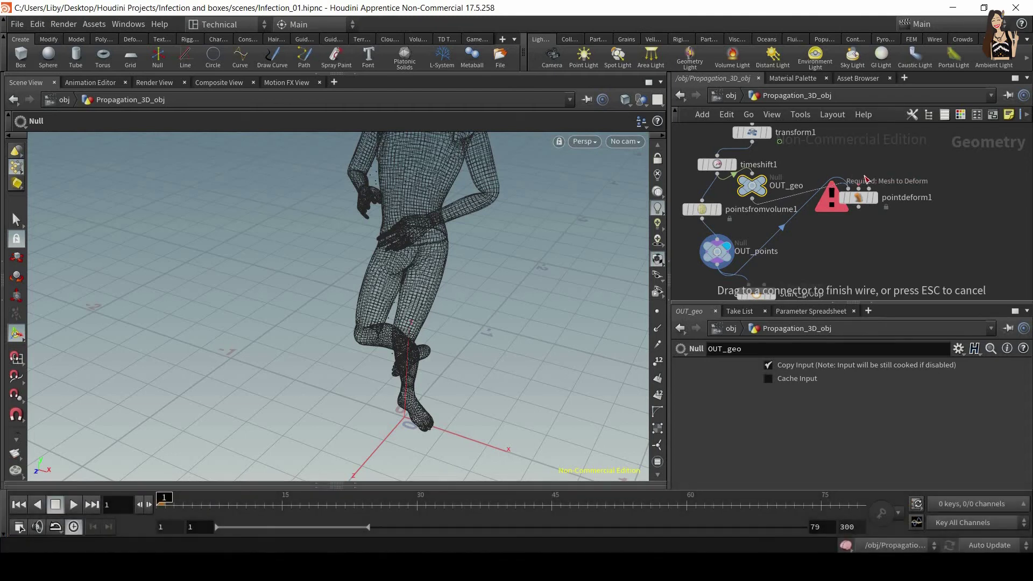
click(860, 200)
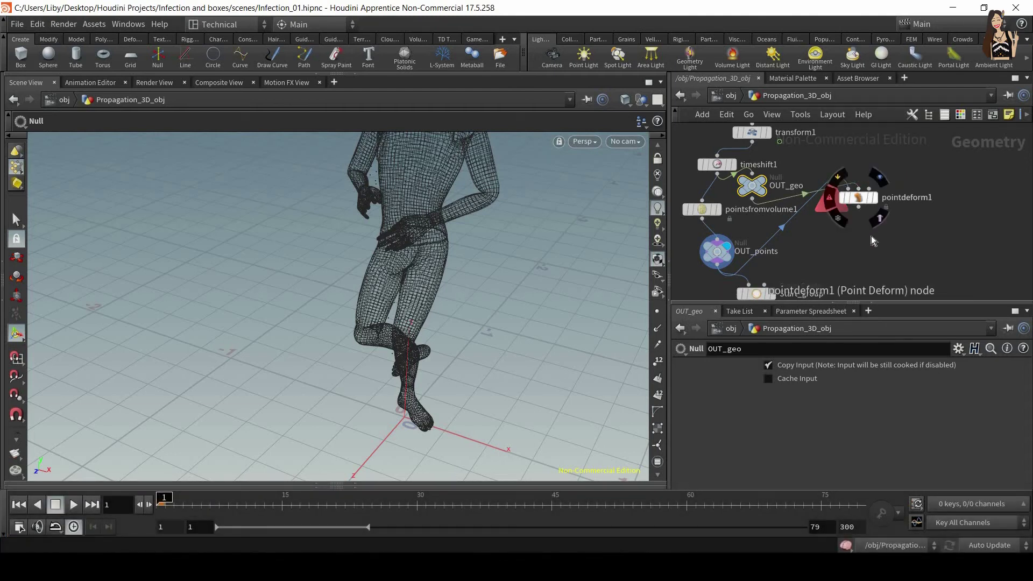
drag(861, 200, 869, 258)
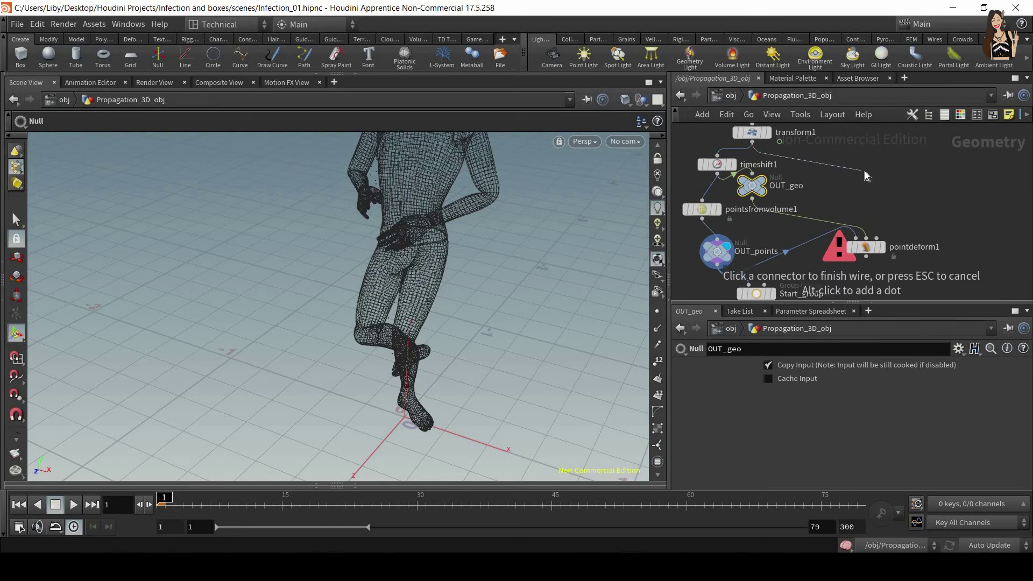
Branch a Null named OUT_anim off transform1 and connect it to the third input of pointdeform1
key(Tab)
text(n)
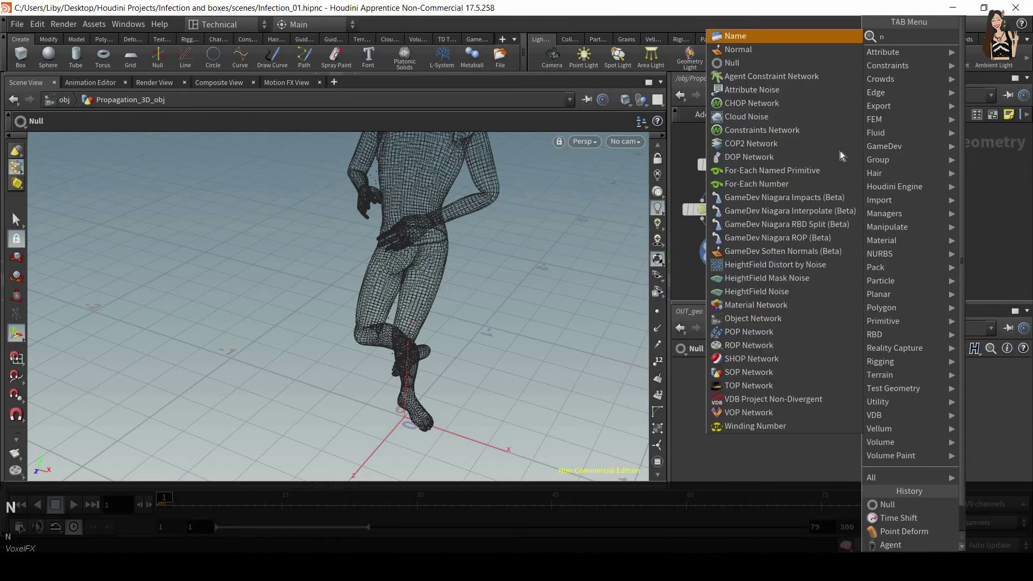
text(u)
key(Return)
click(861, 170)
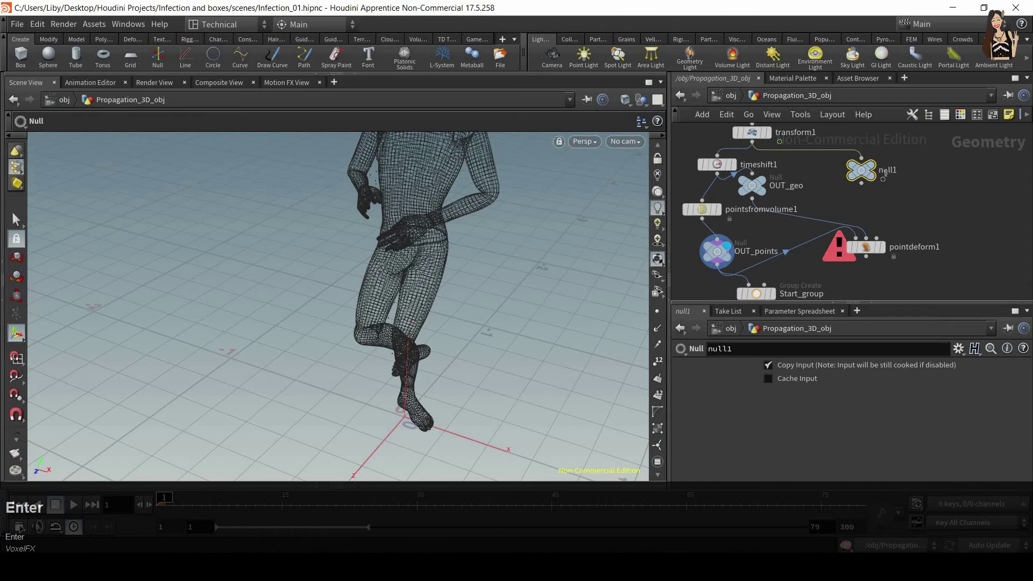
double_click(885, 173)
text(OUR)
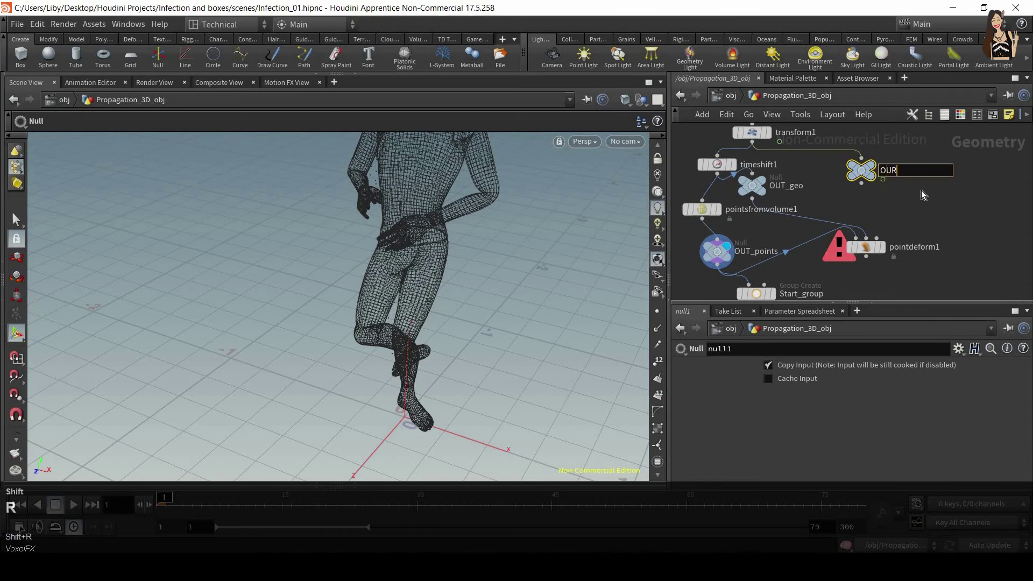
key(BackSpace)
text(T_anim)
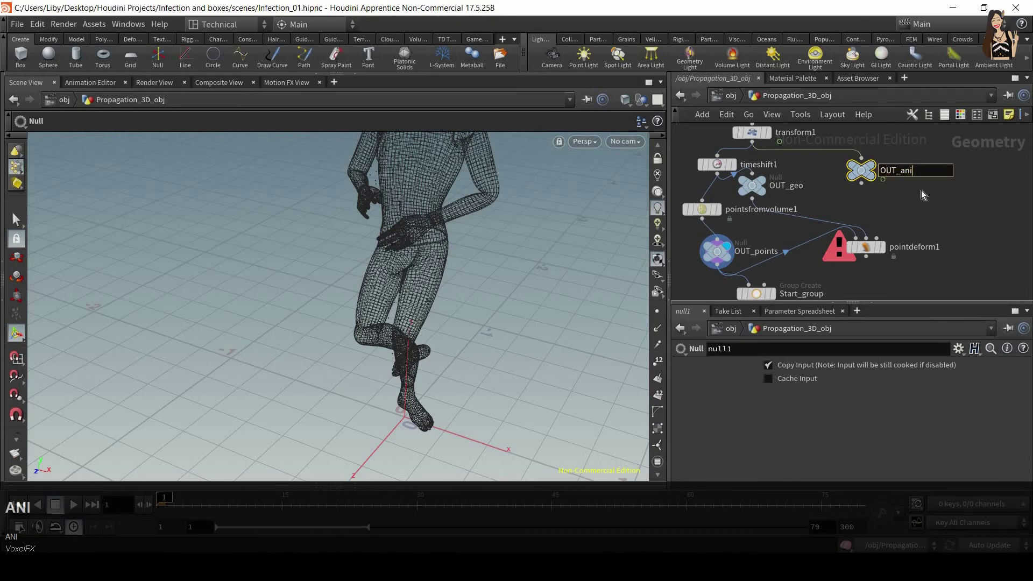
key(Return)
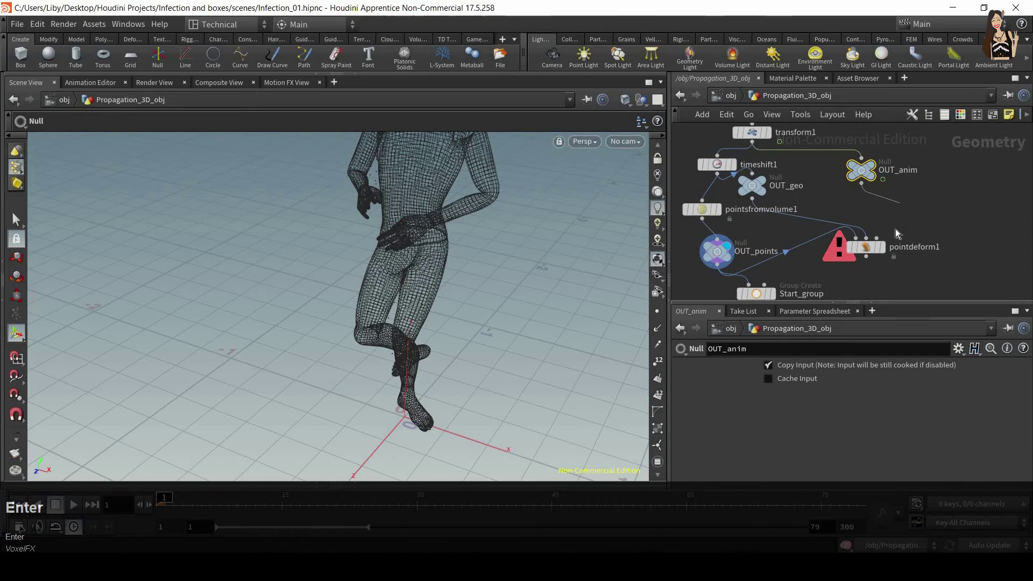
click(877, 238)
Display pointdeform1, scrub to frame 13 and turn on the point numbers in the viewport
click(880, 247)
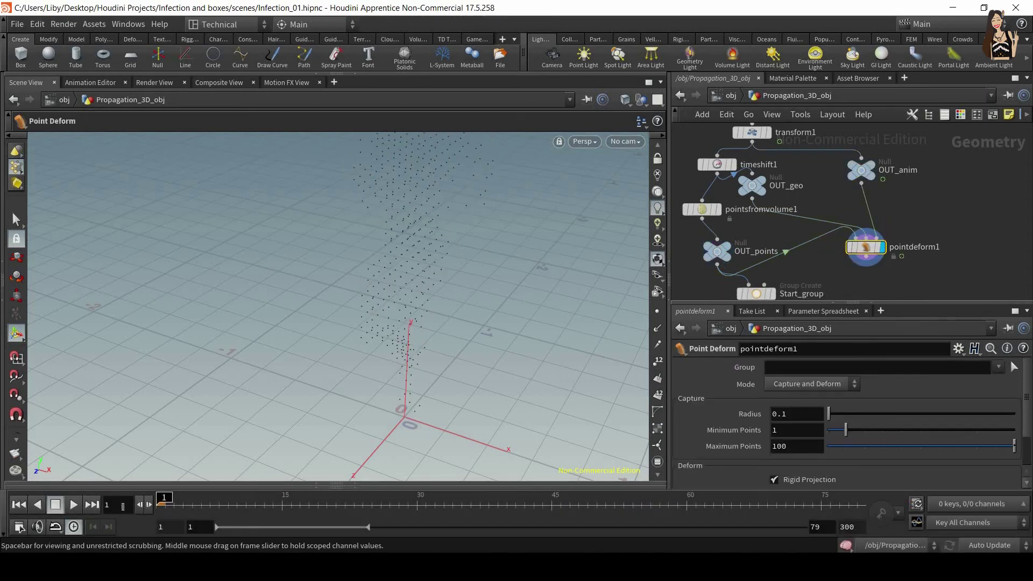
drag(188, 504, 264, 504)
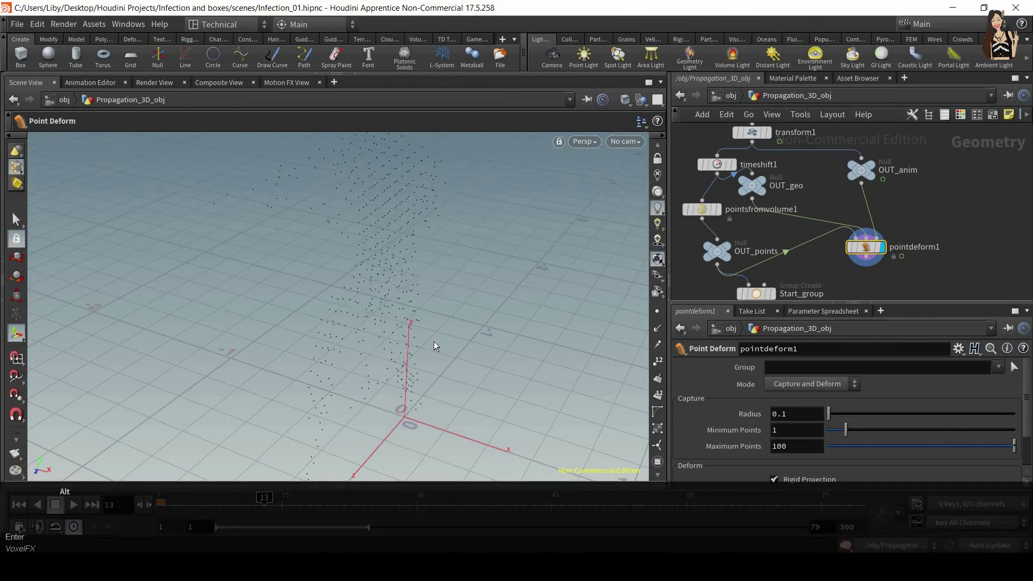
key(alt)
alt+middle_drag(500, 244, 461, 270)
alt+right_drag(460, 270, 699, 313)
click(657, 361)
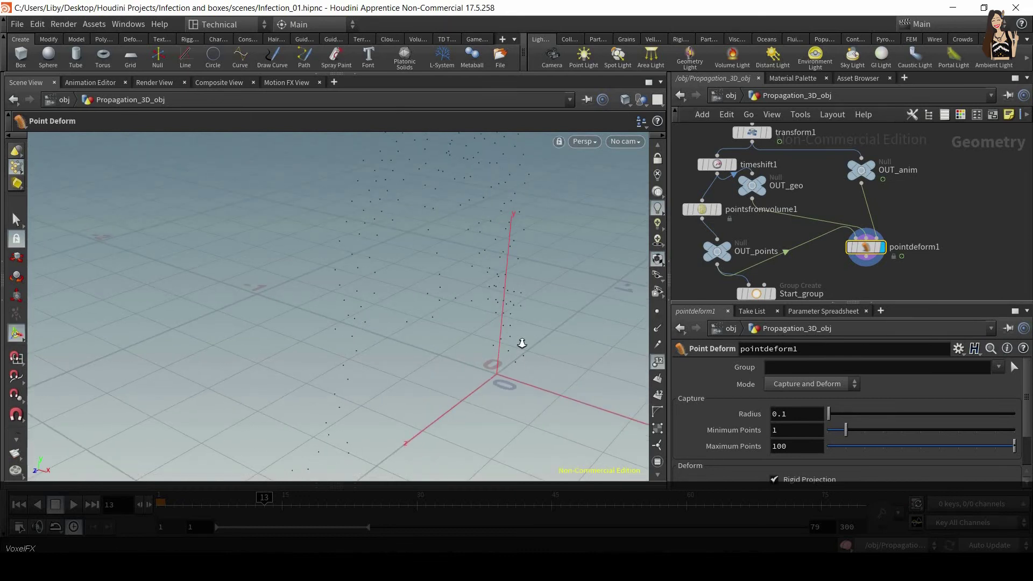
key(alt)
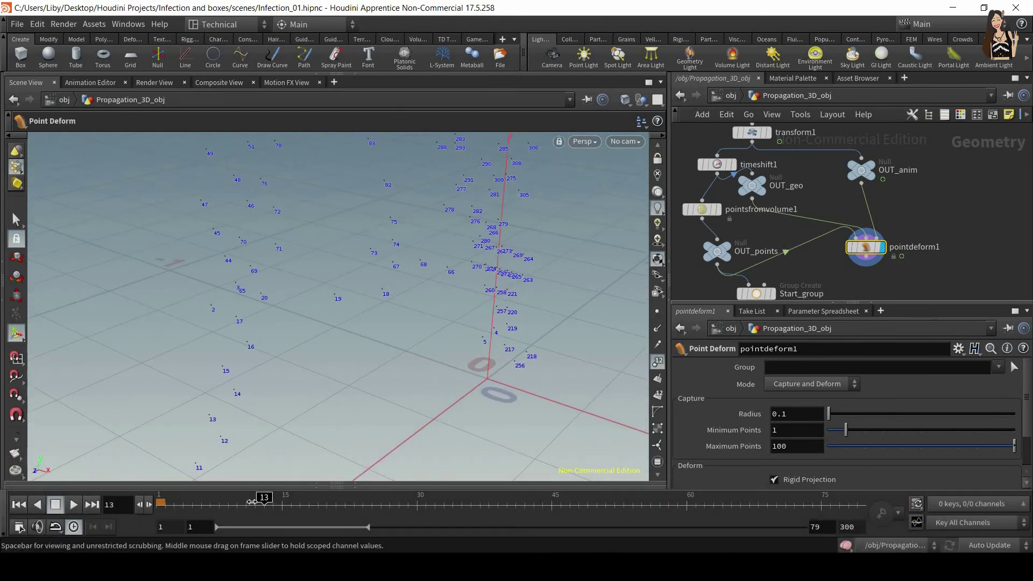
Scrub through the early frames to check the point numbering on the moving leg, and hide the point numbers
drag(254, 504, 198, 512)
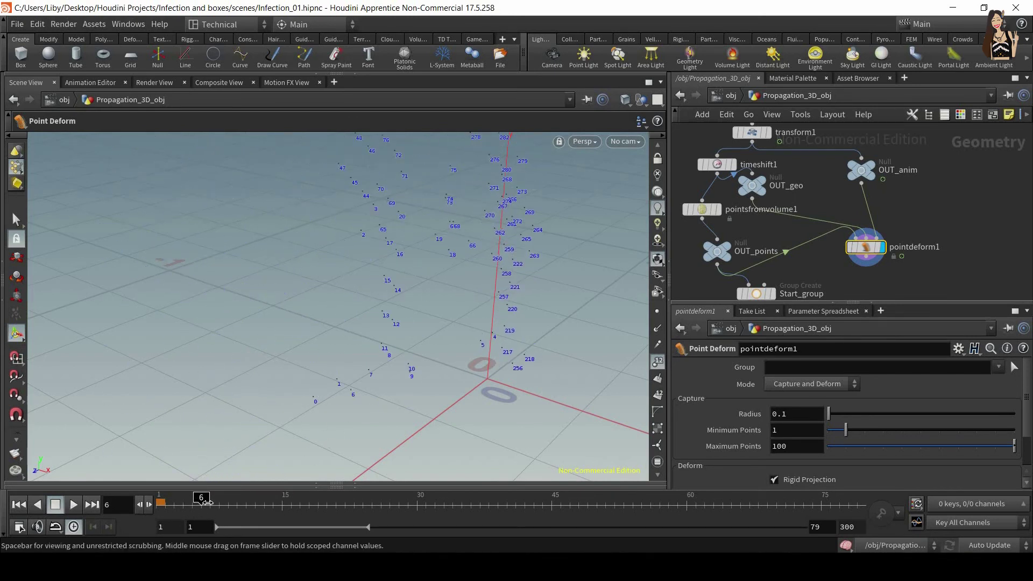
click(239, 501)
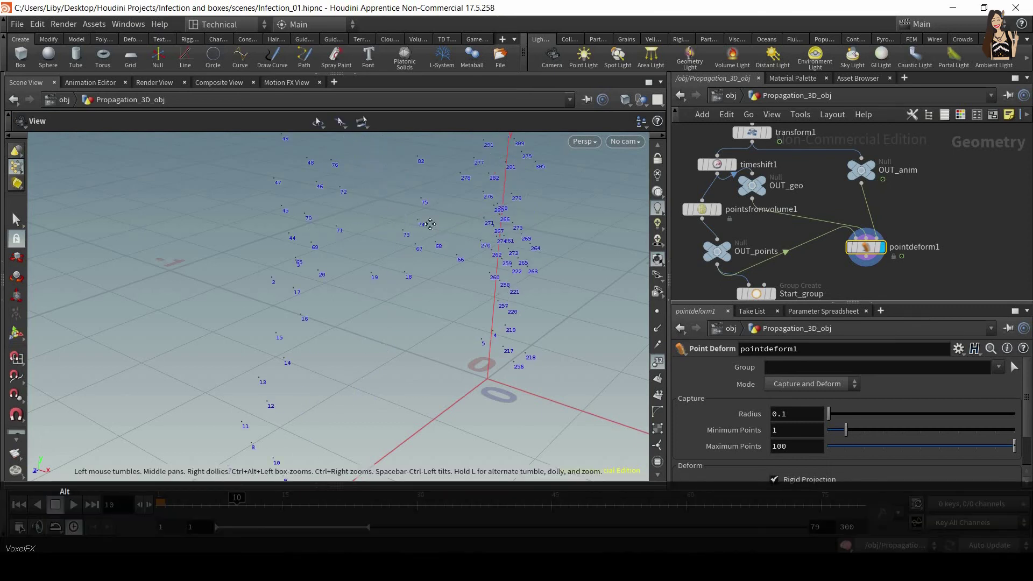
alt+drag(376, 313, 230, 340)
drag(238, 501, 111, 504)
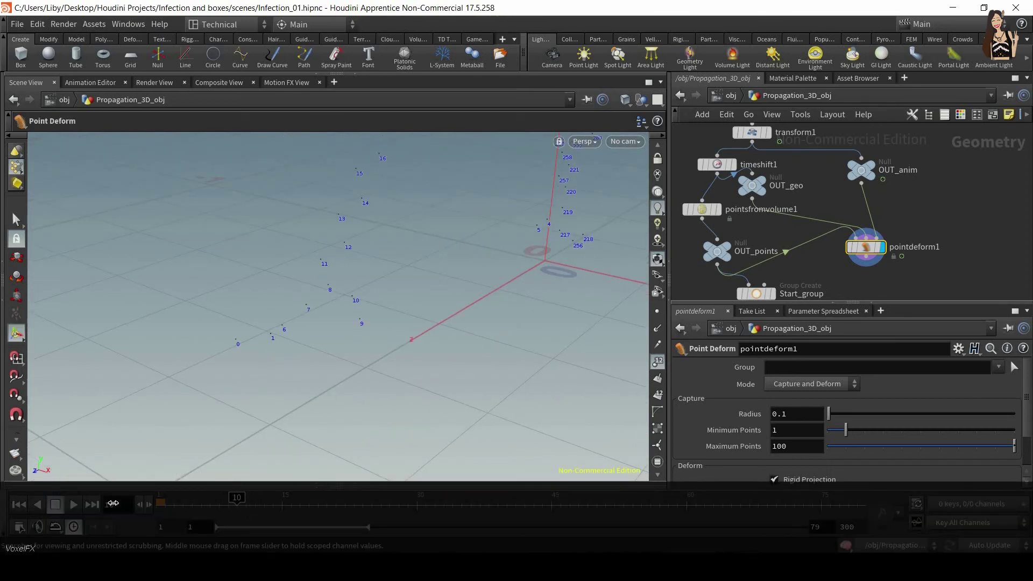
alt+right_drag(569, 360, 437, 305)
alt+middle_drag(438, 304, 234, 473)
drag(254, 503, 282, 503)
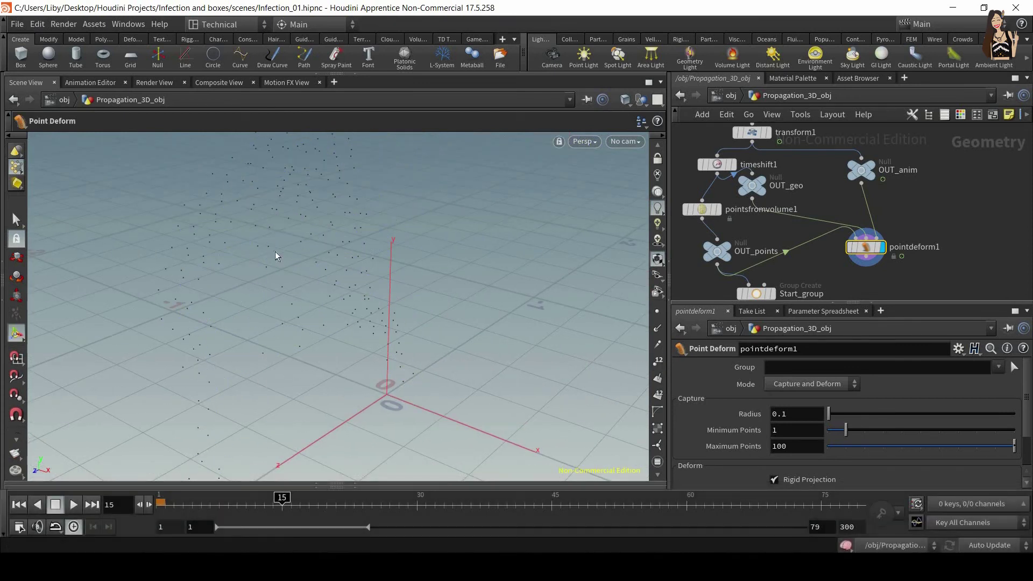
Set pointdeform1's capture Radius to 0.05 and Maximum Points to 1
mouse_move(853, 244)
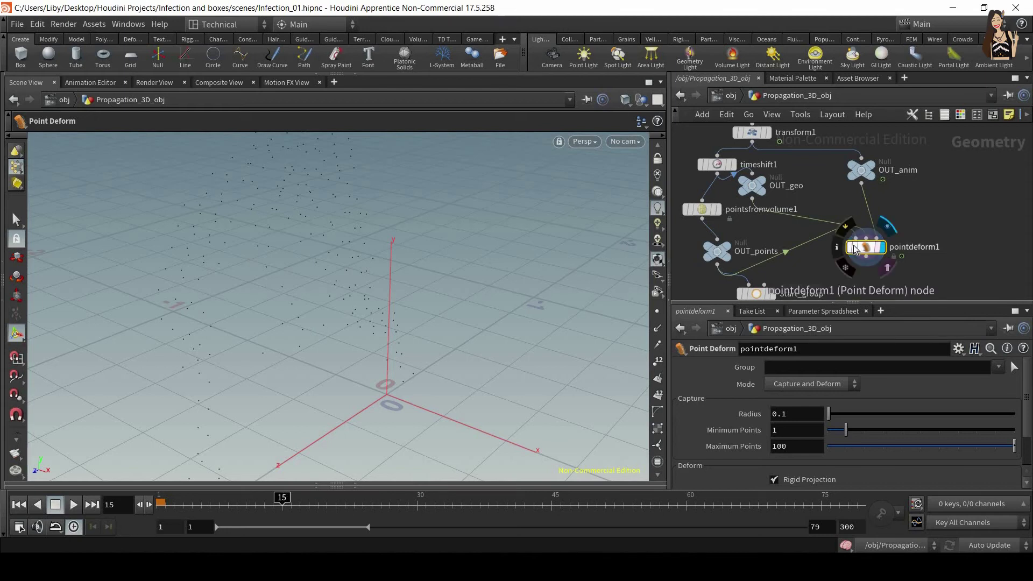
alt+drag(477, 336, 205, 306)
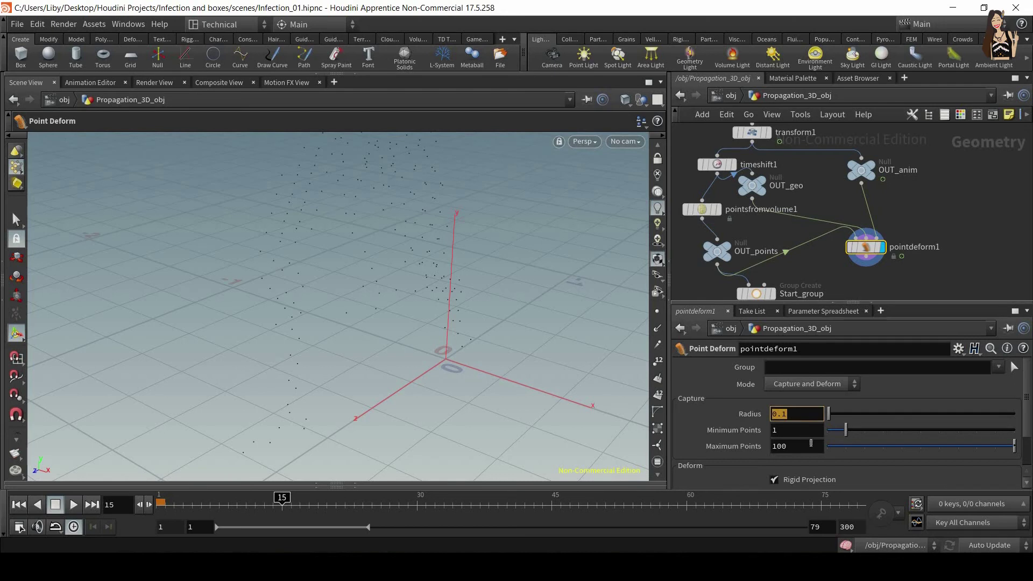
click(810, 442)
drag(998, 446, 1032, 450)
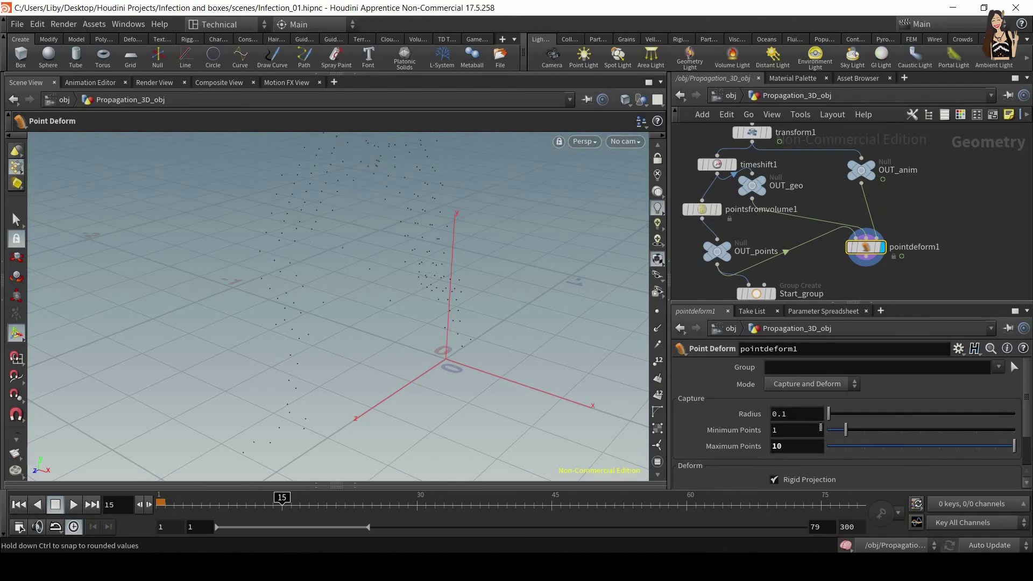
drag(873, 432, 937, 428)
drag(862, 434, 827, 436)
drag(951, 448, 924, 448)
drag(870, 420, 826, 422)
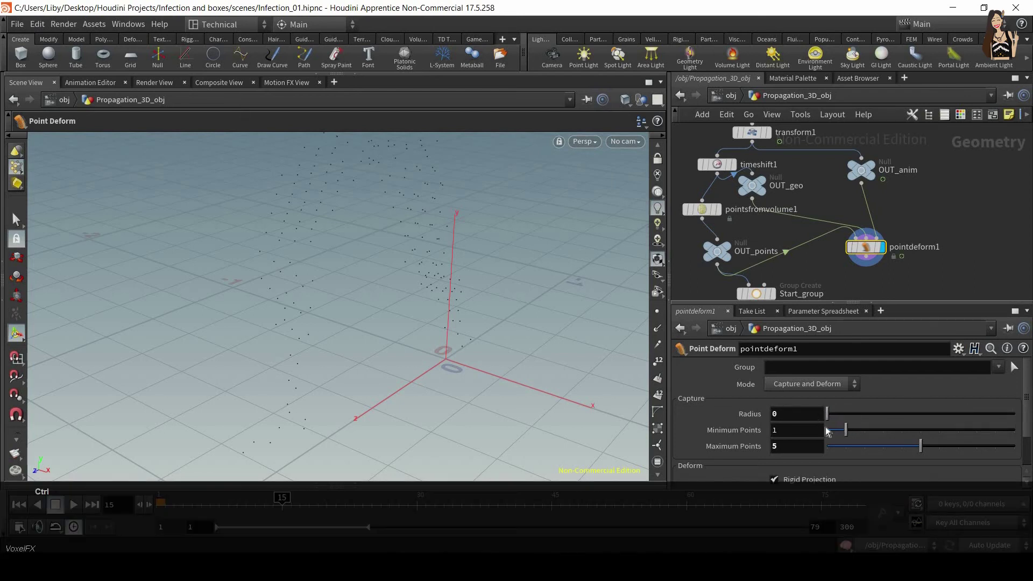
drag(842, 440, 831, 446)
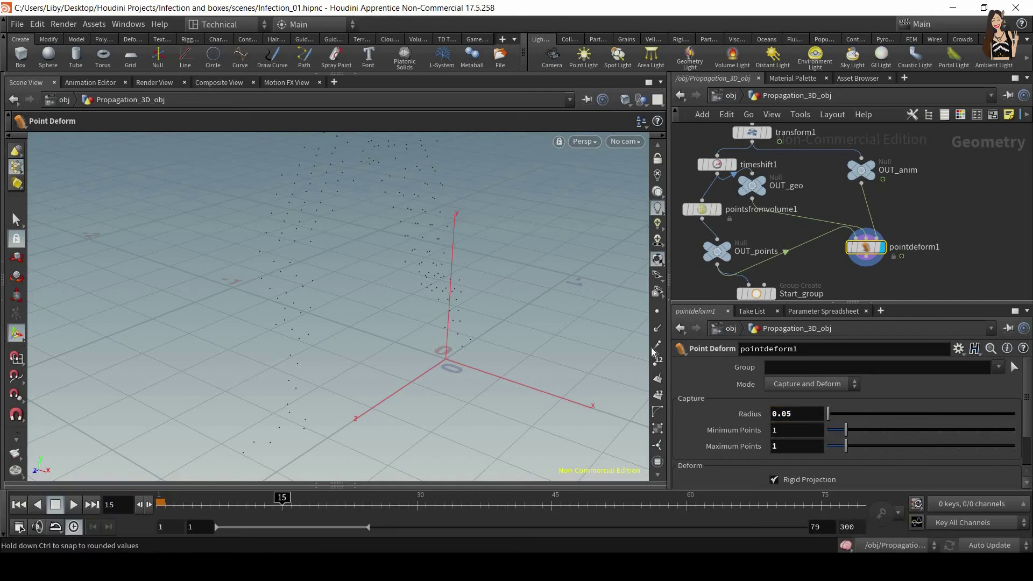
Show the point numbers and scrub the timeline to check the deformed points, returning to frame 1
click(657, 361)
drag(277, 508, 309, 511)
alt+right_drag(293, 435, 414, 374)
mouse_move(415, 373)
alt+mouse_down()
mouse_move(415, 318)
mouse_move(408, 376)
alt+mouse_up()
drag(302, 505, 107, 536)
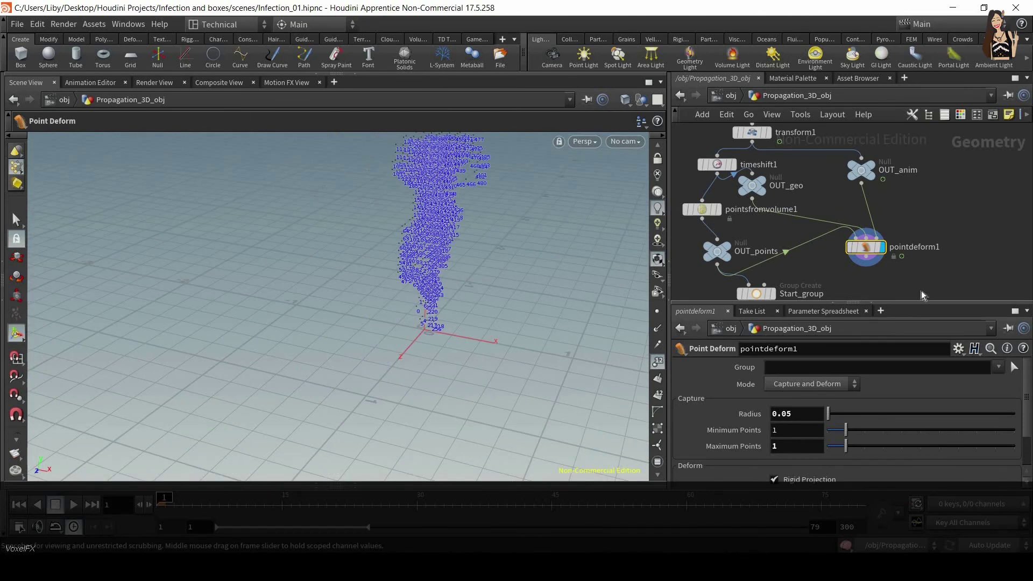
Connect the output of pointdeform1 to the first input of Start_group, replacing the OUT_points connection
middle_drag(931, 256, 953, 208)
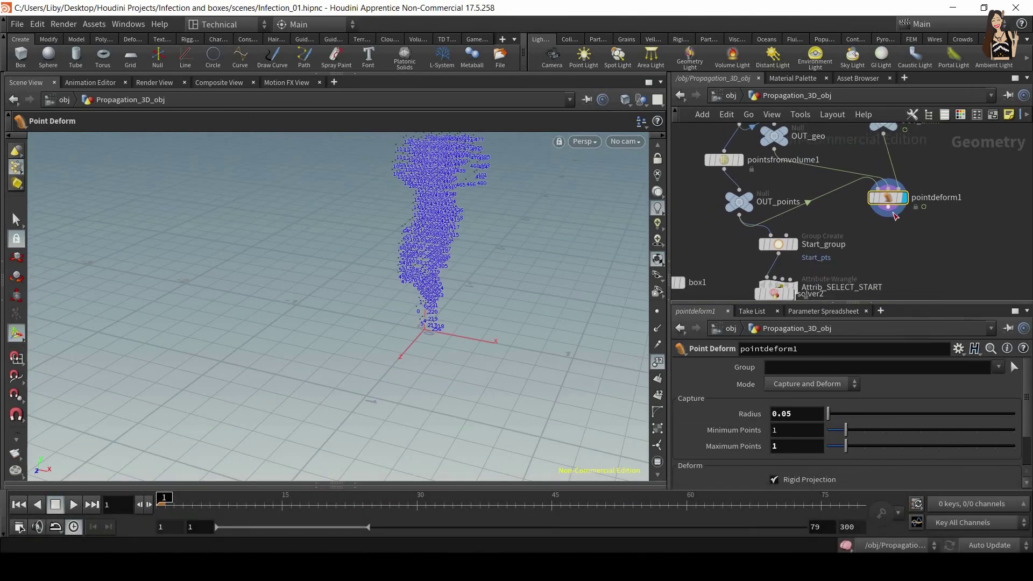
drag(888, 216, 877, 222)
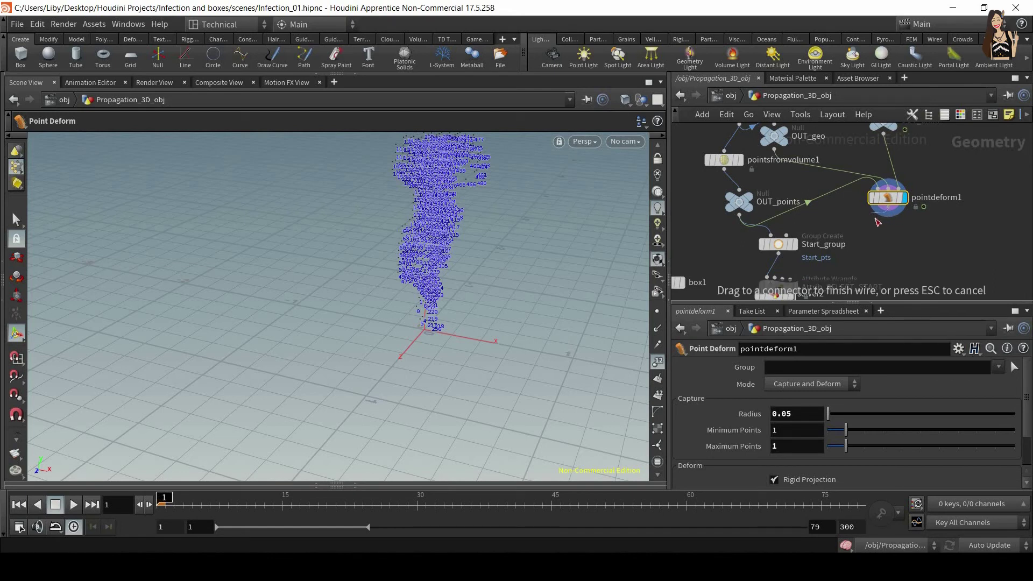
drag(778, 228, 773, 247)
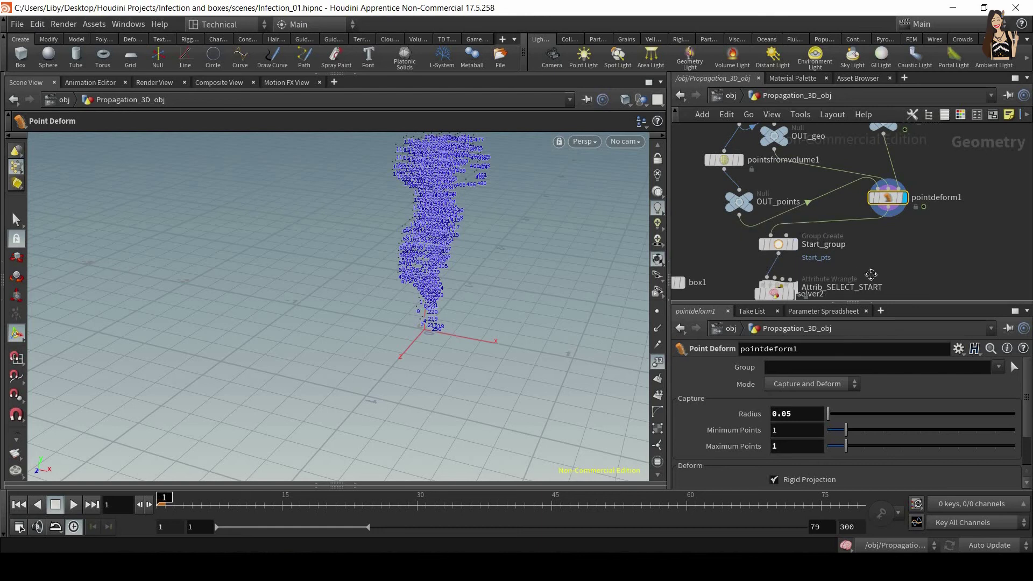
middle_drag(874, 244, 888, 221)
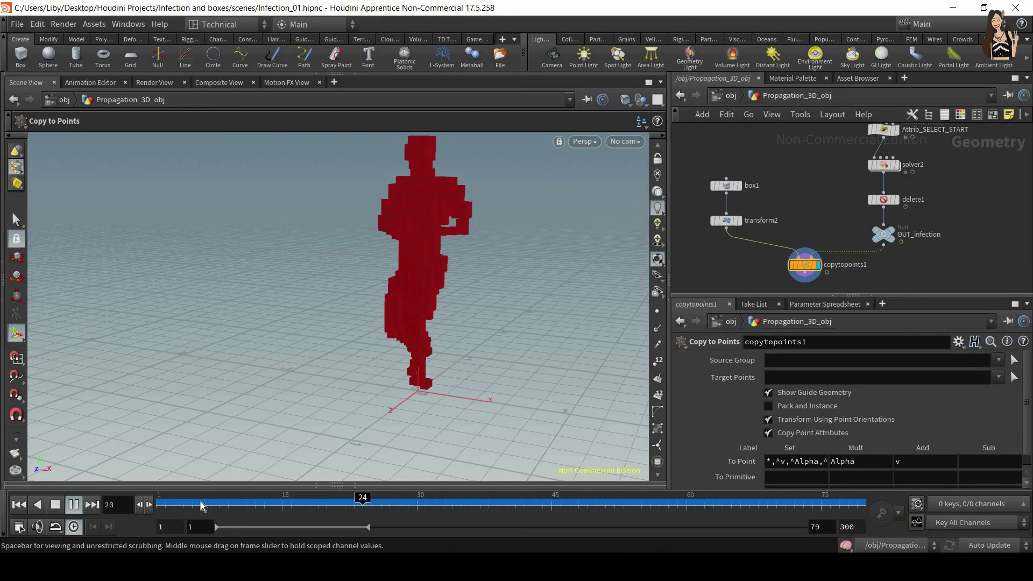
Return to frame 1, display pointdeform1 and play the animation to review its moving points
click(160, 501)
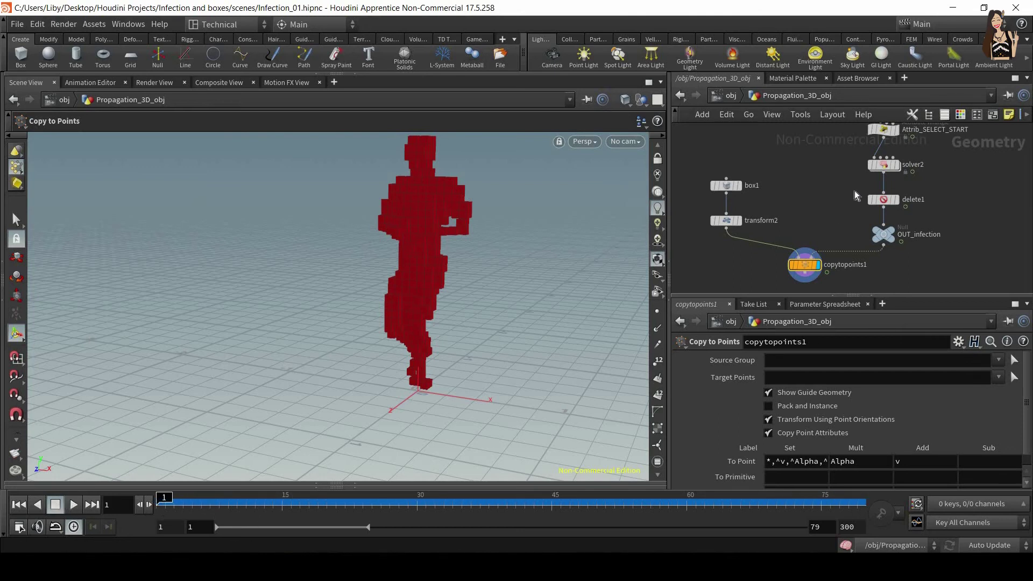
middle_drag(826, 196, 747, 286)
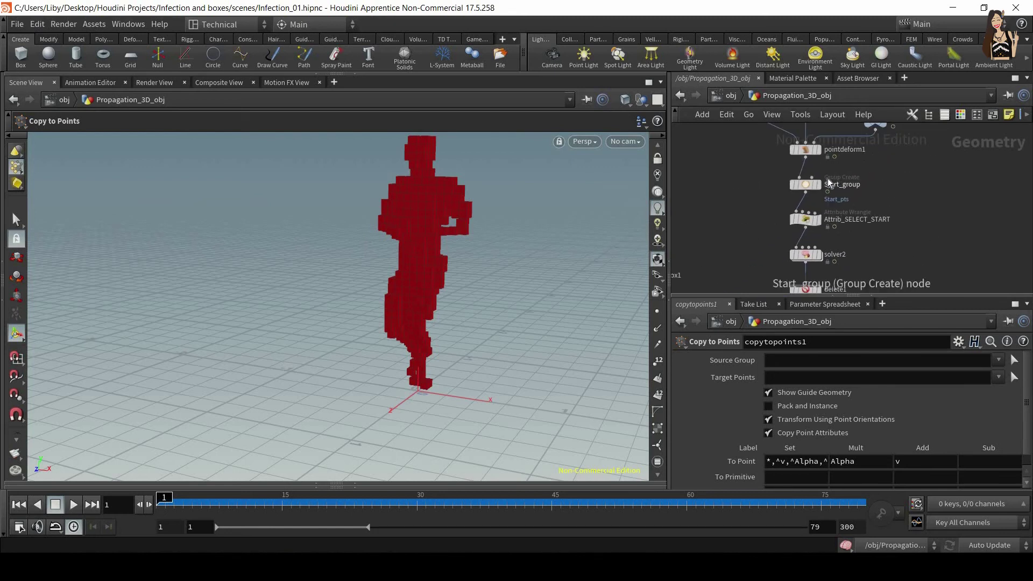
click(818, 150)
click(805, 149)
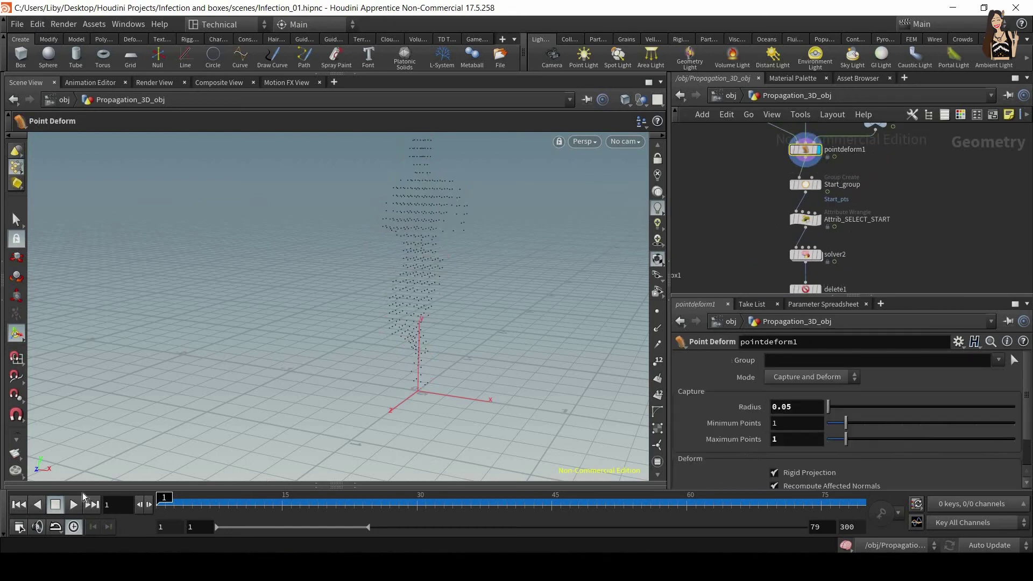
click(71, 504)
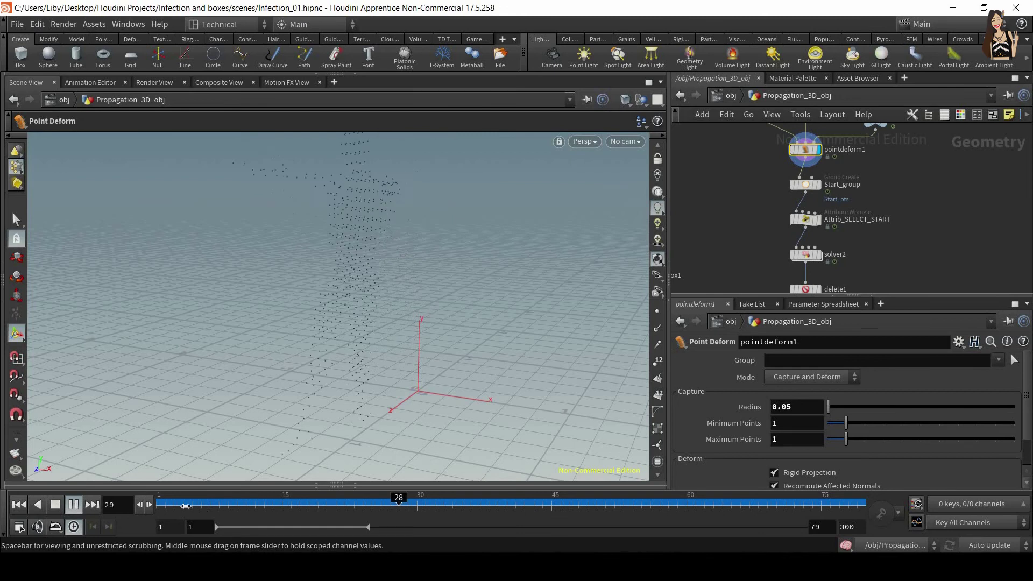
Return to frame 1 and display Start_group and Attrib_SELECT_START in turn, playing the animation to check the points at each stage
key(ctrl+Up)
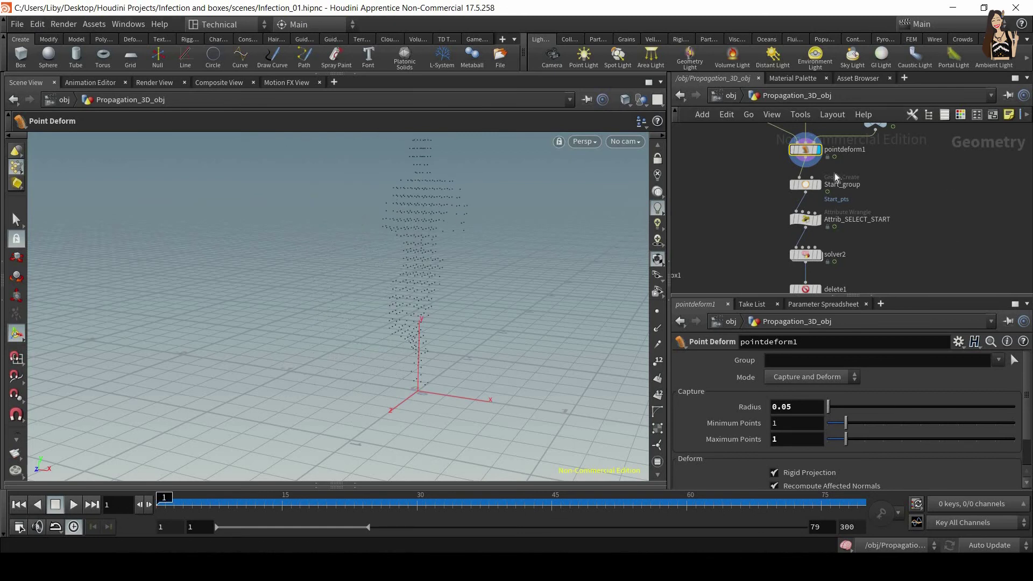
click(807, 182)
click(78, 506)
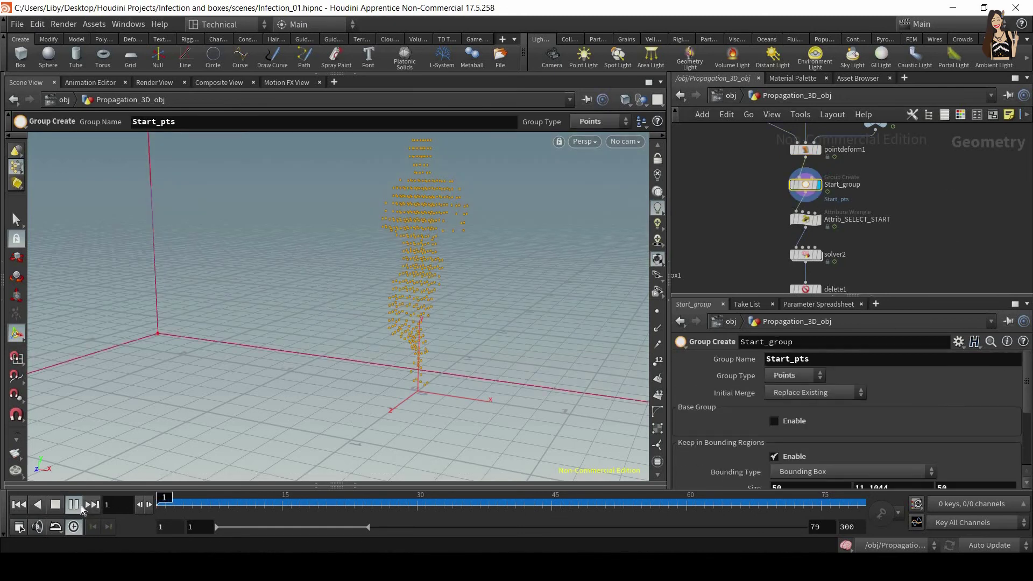
click(819, 220)
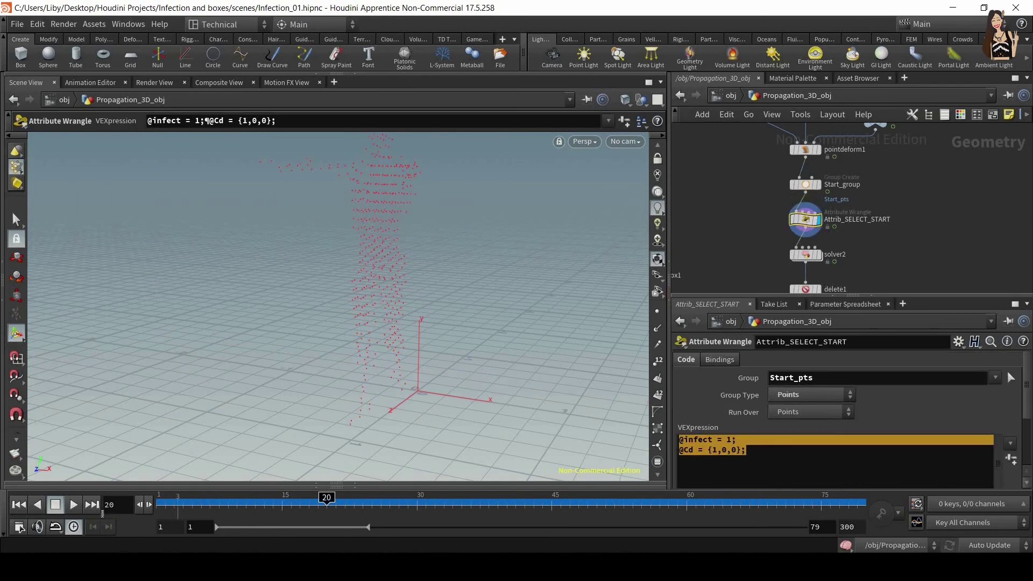
click(73, 504)
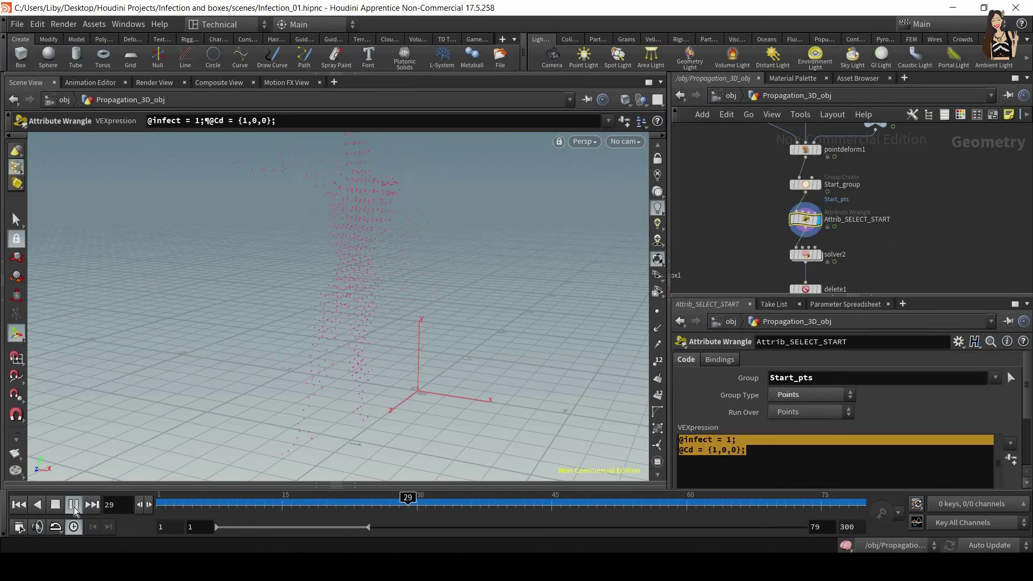
click(55, 504)
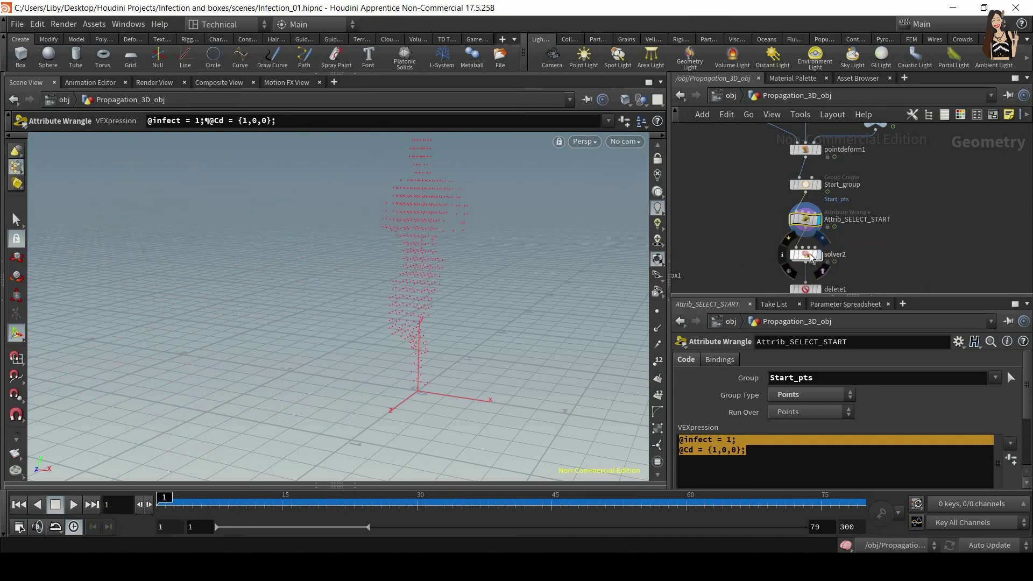
Display solver2 and play its simulation to check whether the infected points move, returning to frame 1
click(810, 256)
click(75, 504)
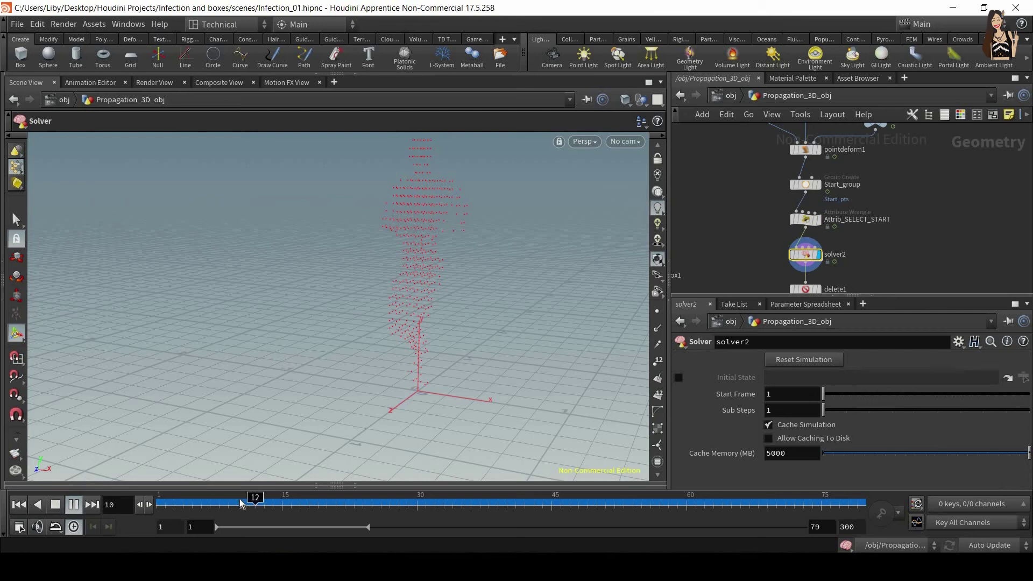
drag(444, 498, 159, 498)
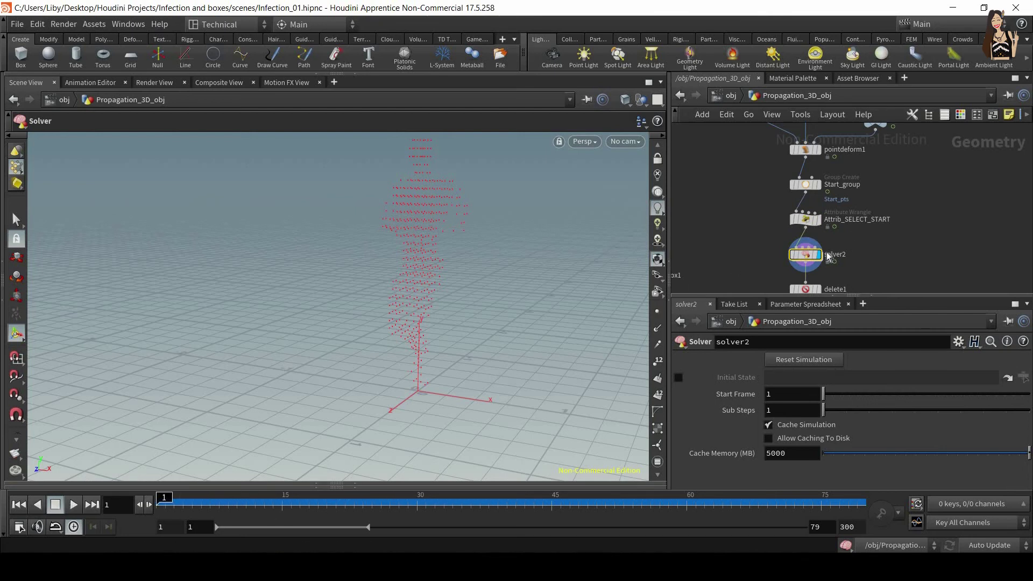
Inside solver2, try feeding attribwrangle1's first input from Input_1 instead of Prev_Frame
mouse_move(819, 256)
double_click(818, 256)
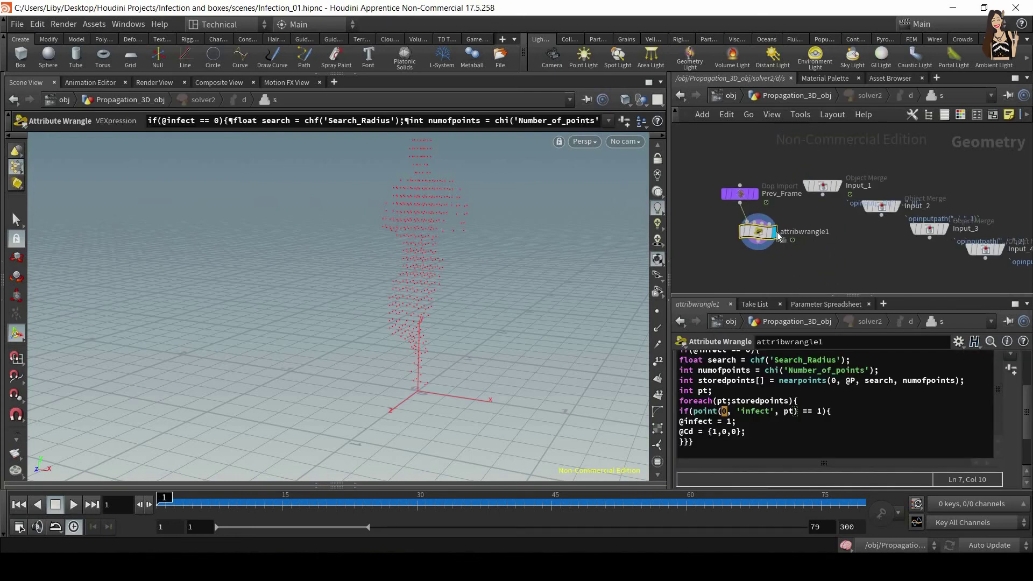
mouse_move(740, 193)
mouse_down()
mouse_move(736, 186)
mouse_move(740, 209)
mouse_up()
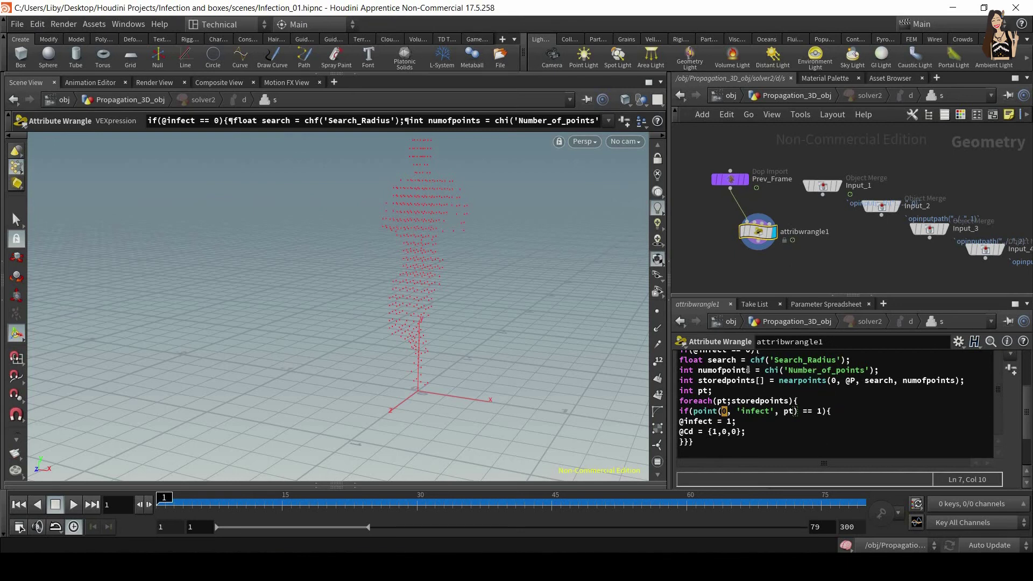
click(729, 179)
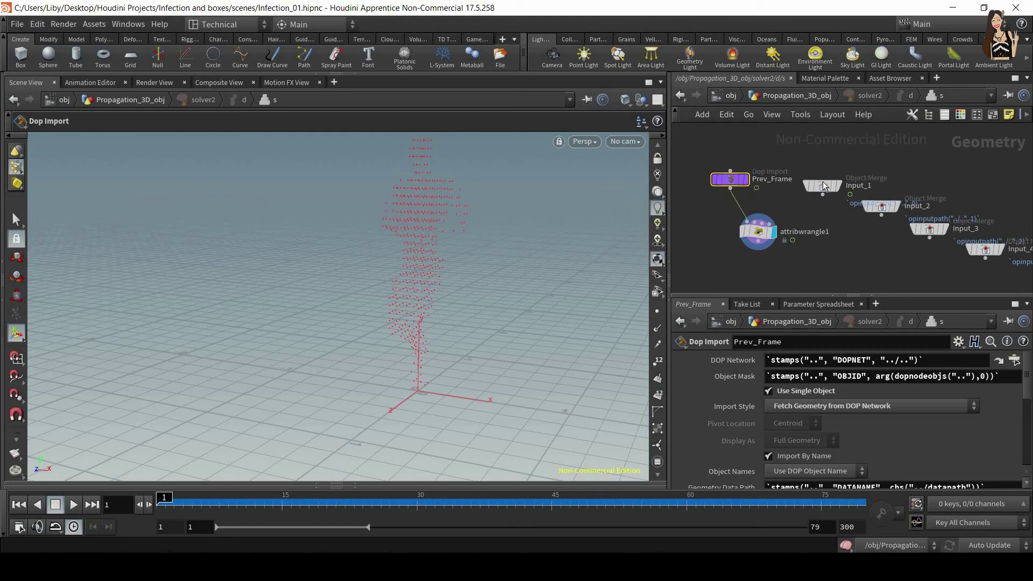
drag(818, 176, 816, 169)
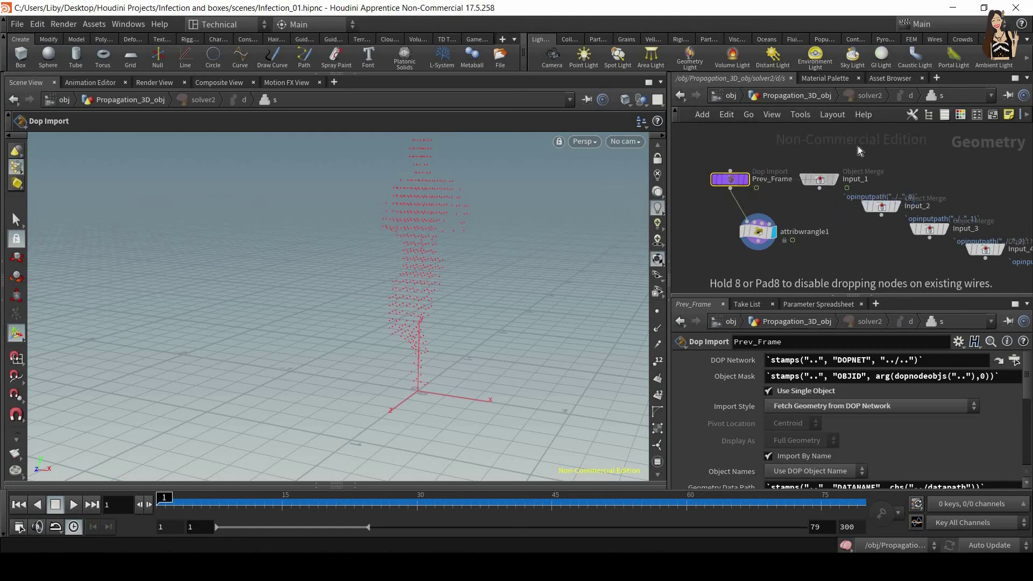
click(805, 183)
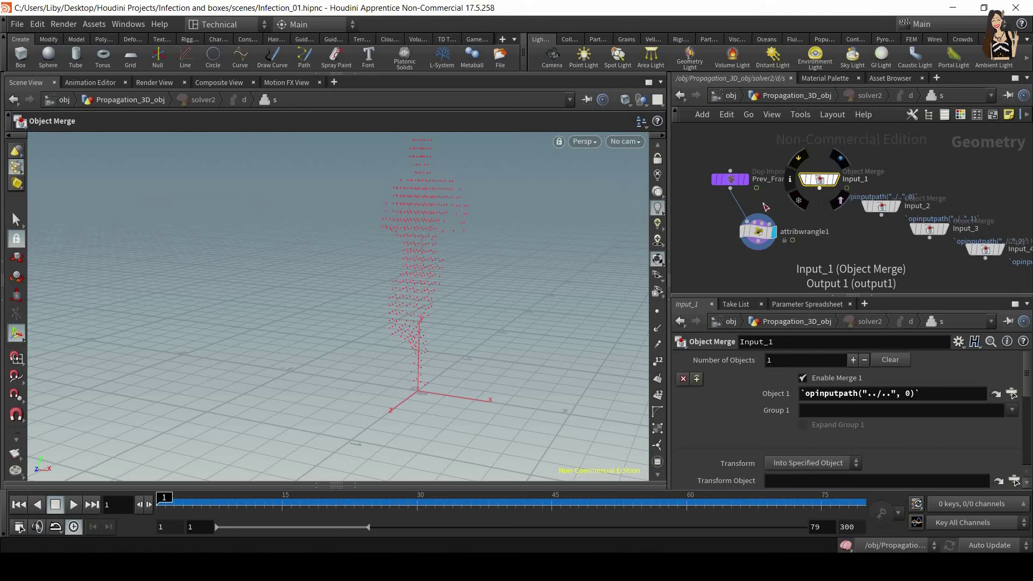
drag(819, 188, 753, 231)
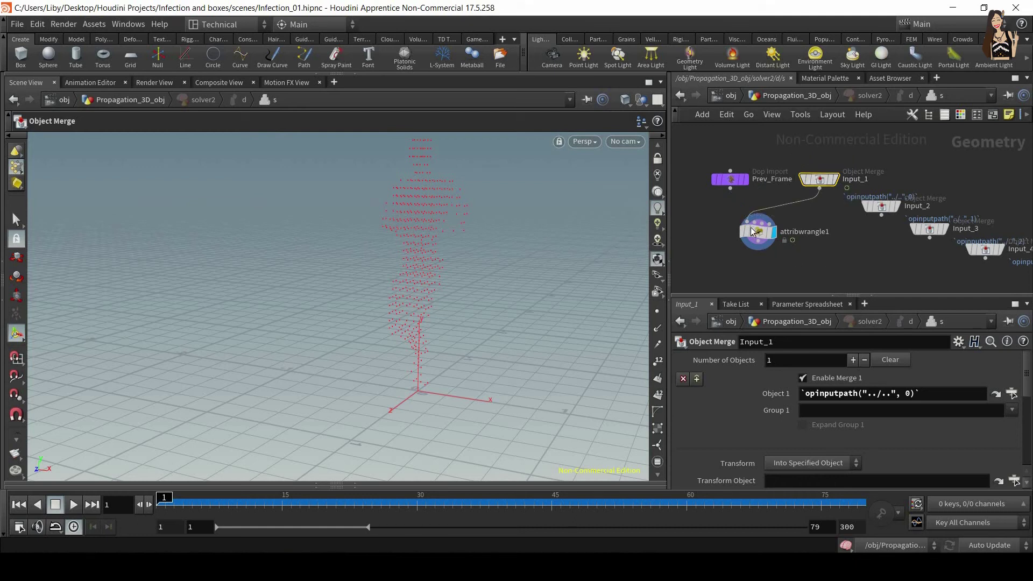
Go back to the Propagation_3D_obj network and play solver2's result with the Input_1 feed, returning to frame 1
click(780, 99)
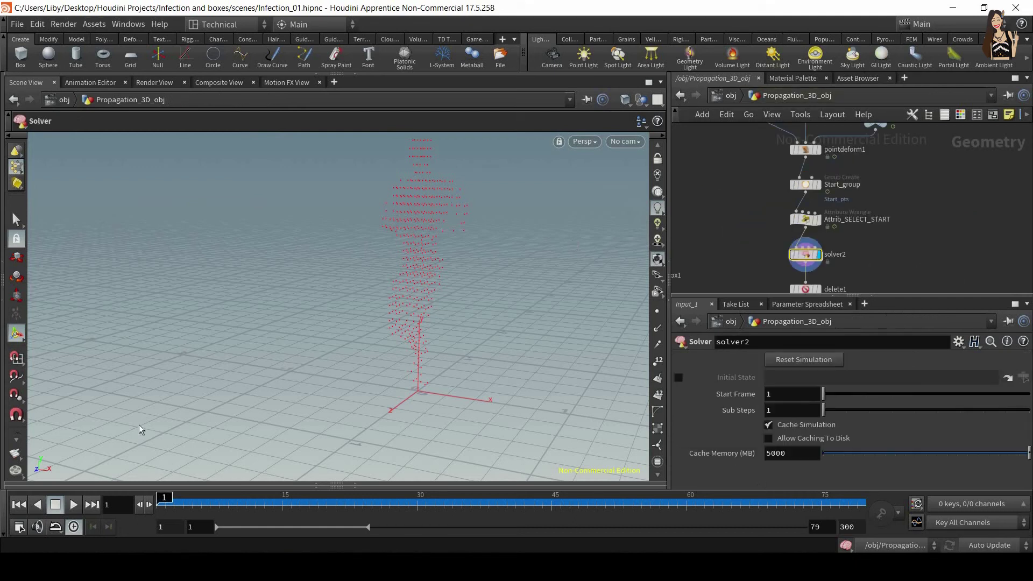
click(74, 506)
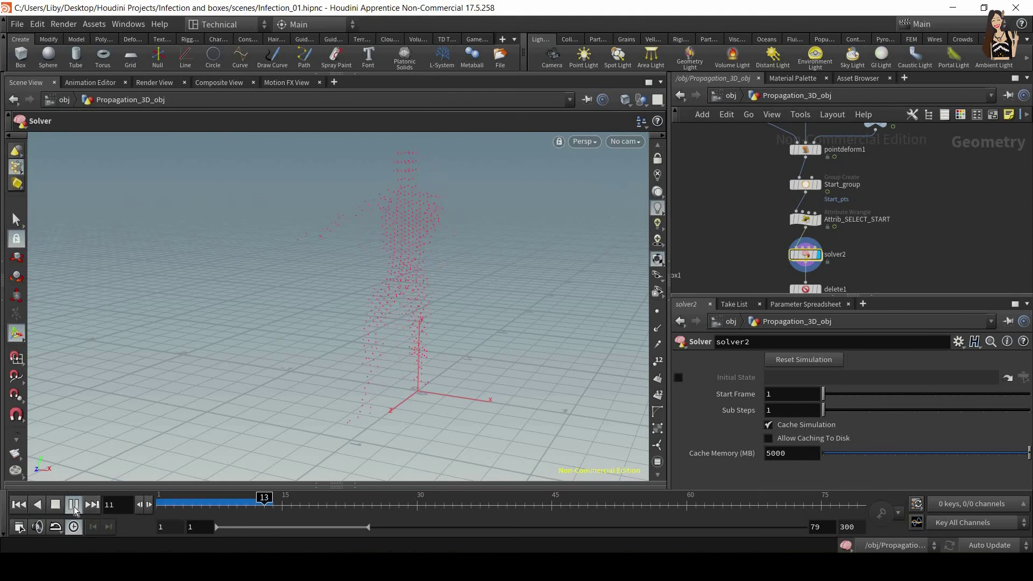
click(183, 502)
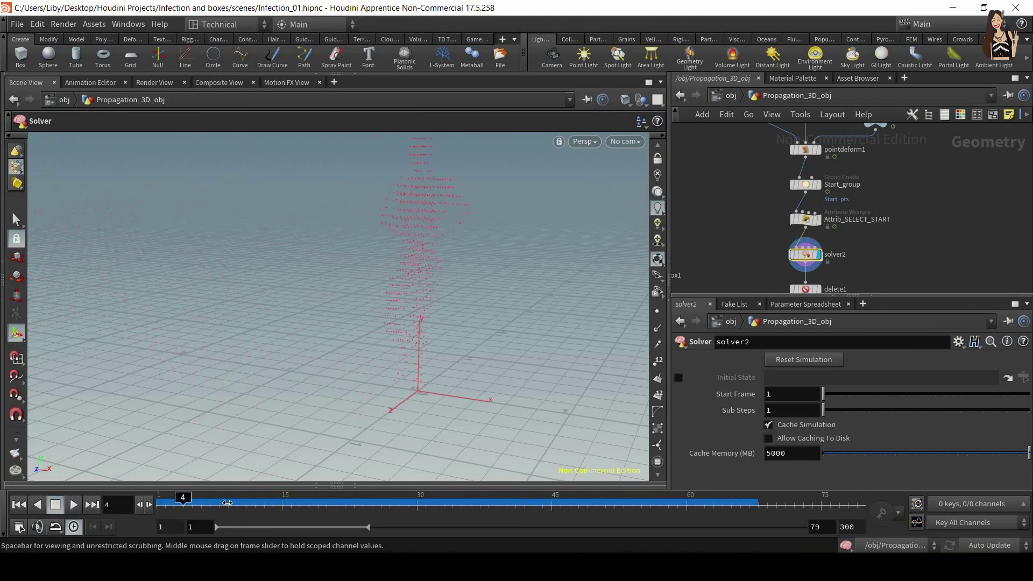
drag(227, 502, 159, 503)
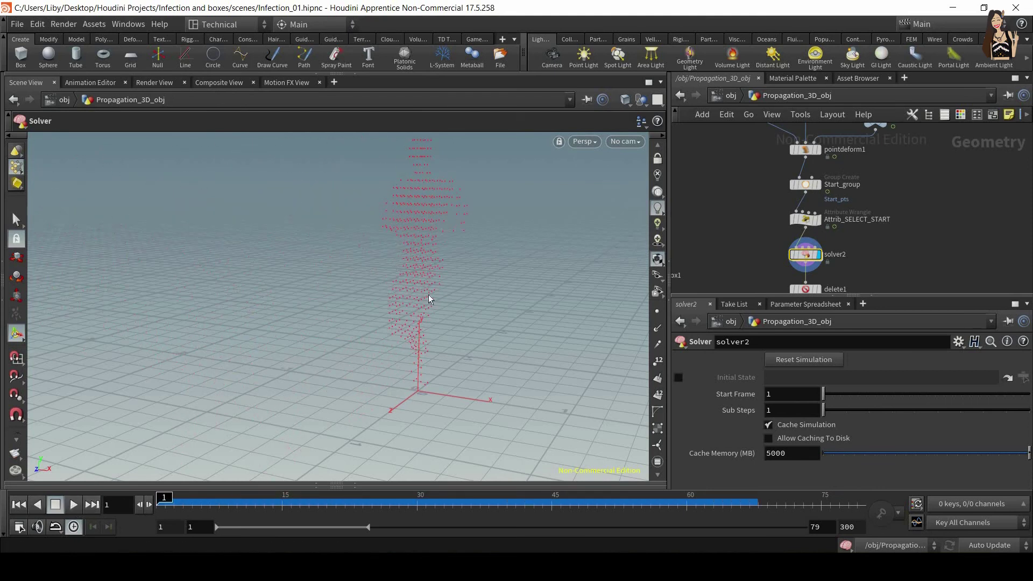
Inside solver2, make room above attribwrangle1 and add a Point - Old node near Prev_Frame
double_click(805, 256)
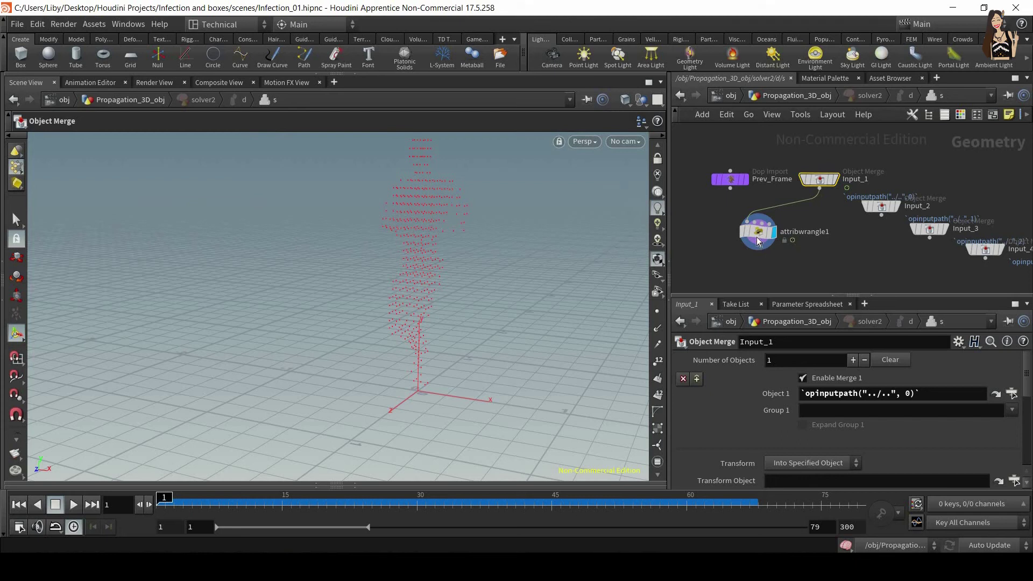
drag(758, 243, 758, 260)
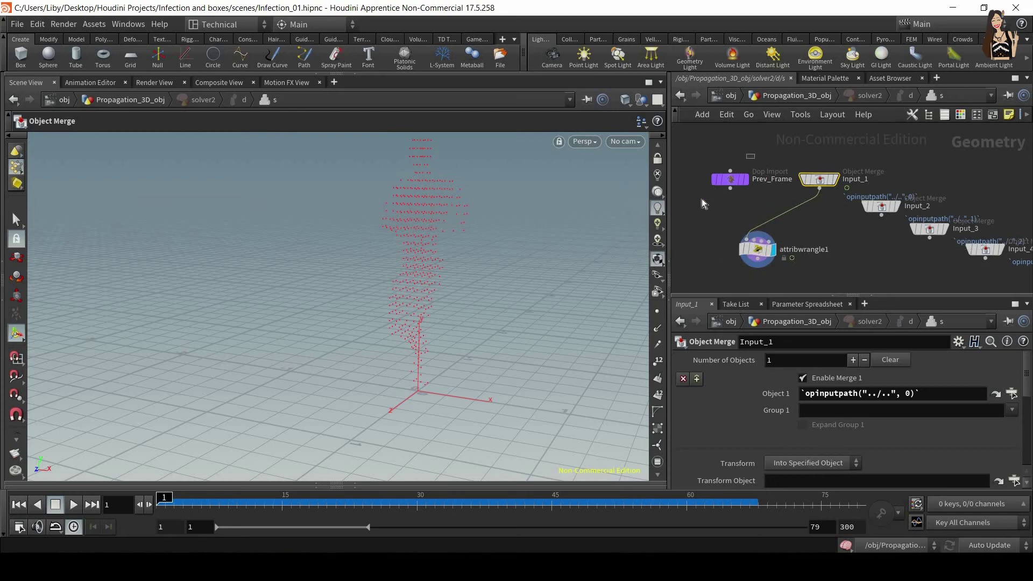
drag(702, 198, 752, 156)
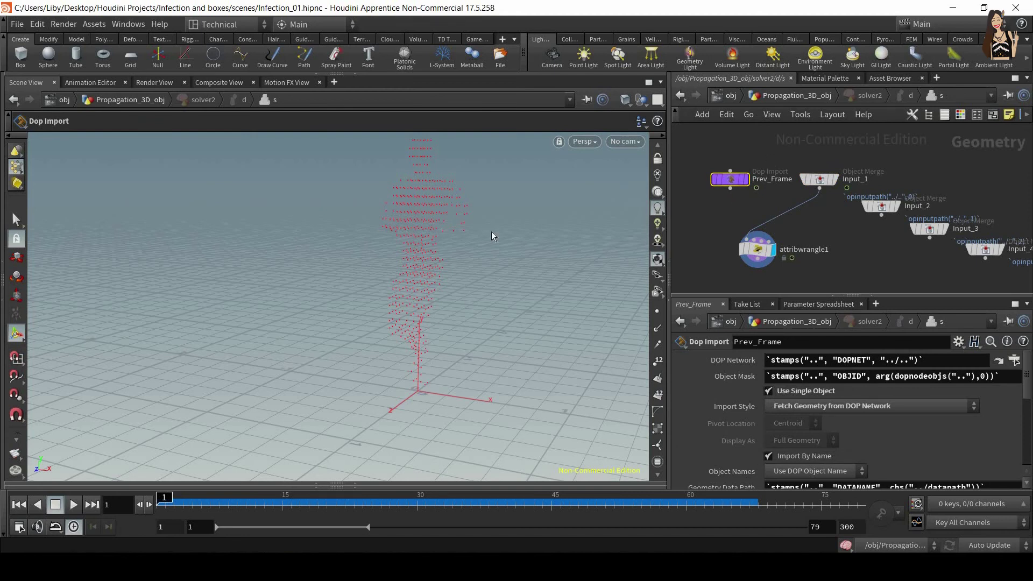
click(819, 181)
key(Tab)
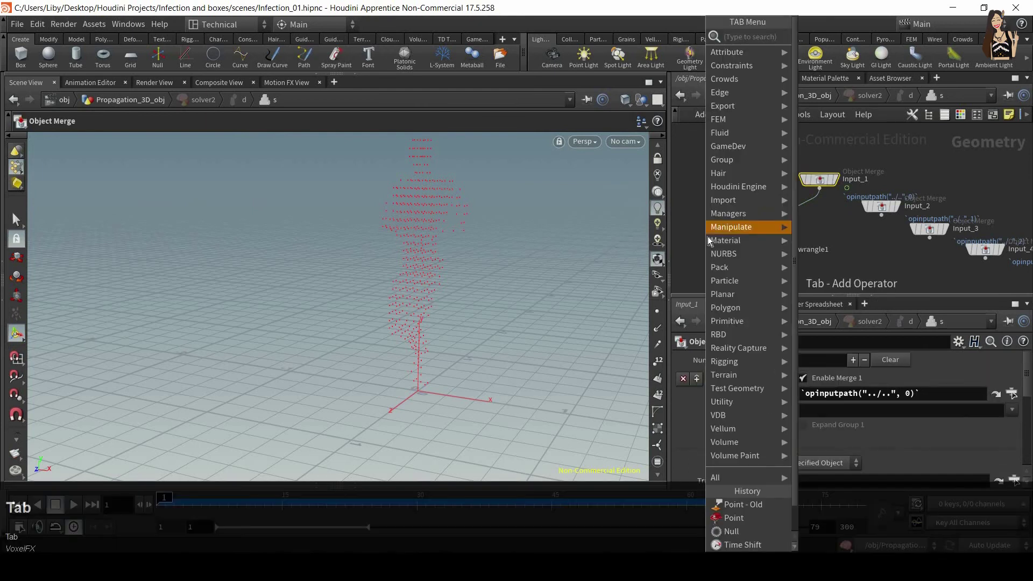
text(point)
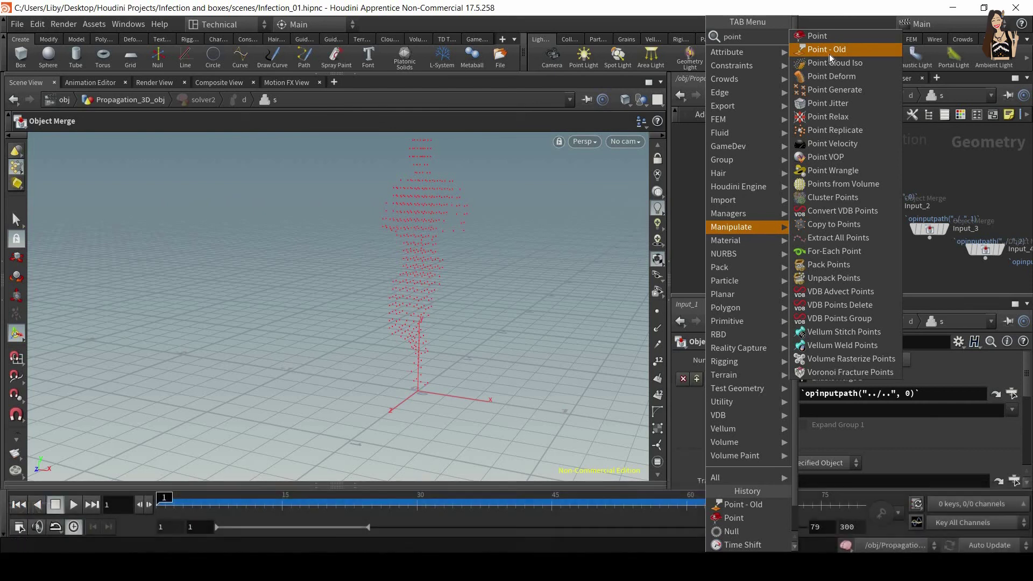
click(833, 170)
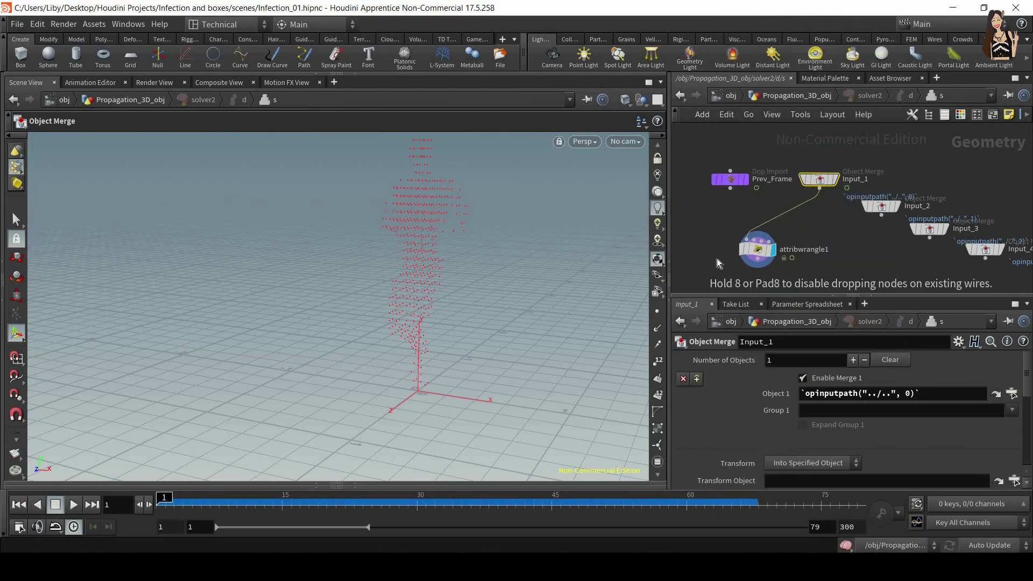
click(706, 224)
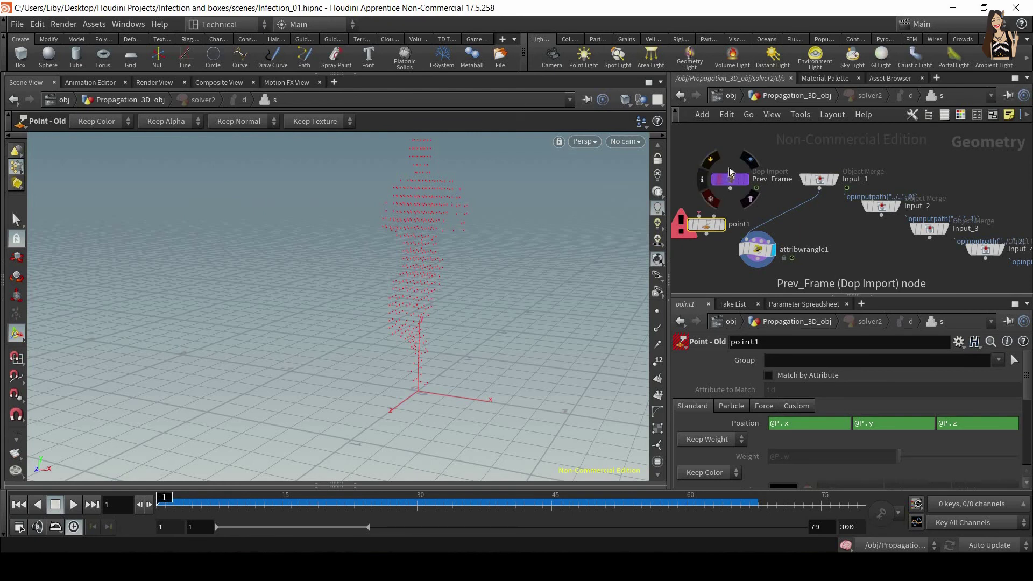
Connect Prev_Frame to point1's first input and Input_1 to its second, removing the wire from Input_1 to attribwrangle1
drag(722, 182, 722, 172)
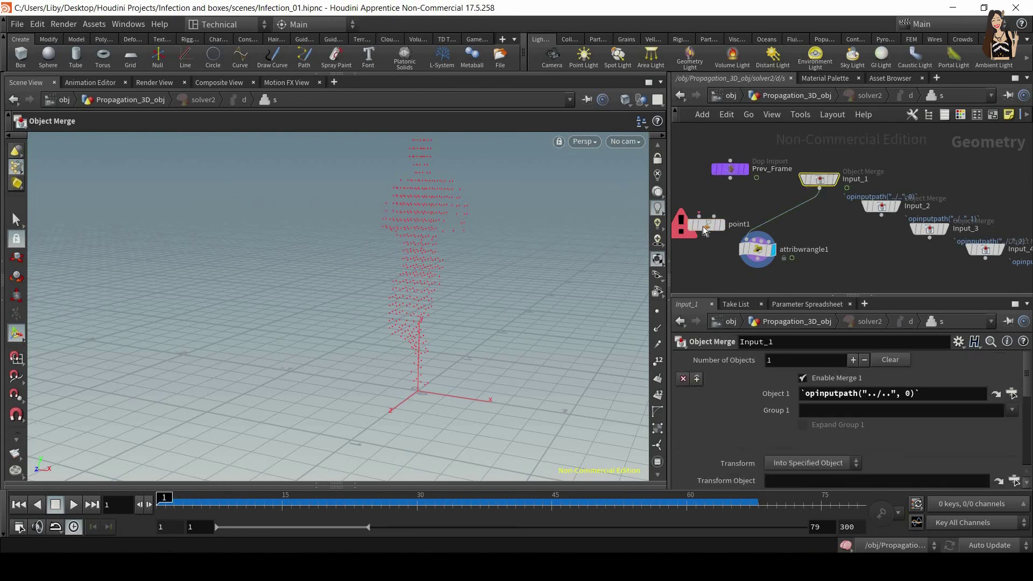
drag(703, 227, 739, 208)
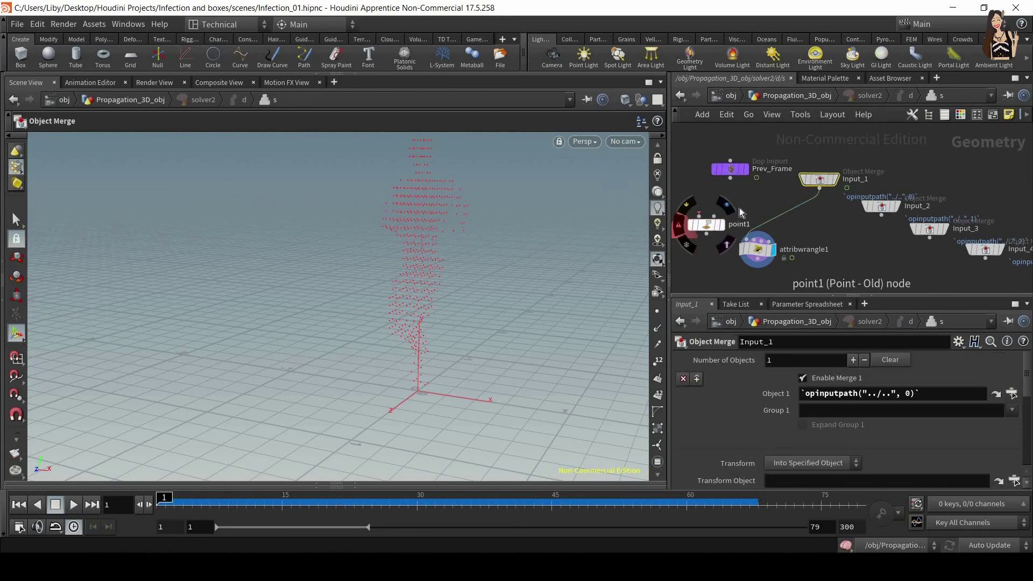
drag(731, 169, 725, 154)
click(725, 168)
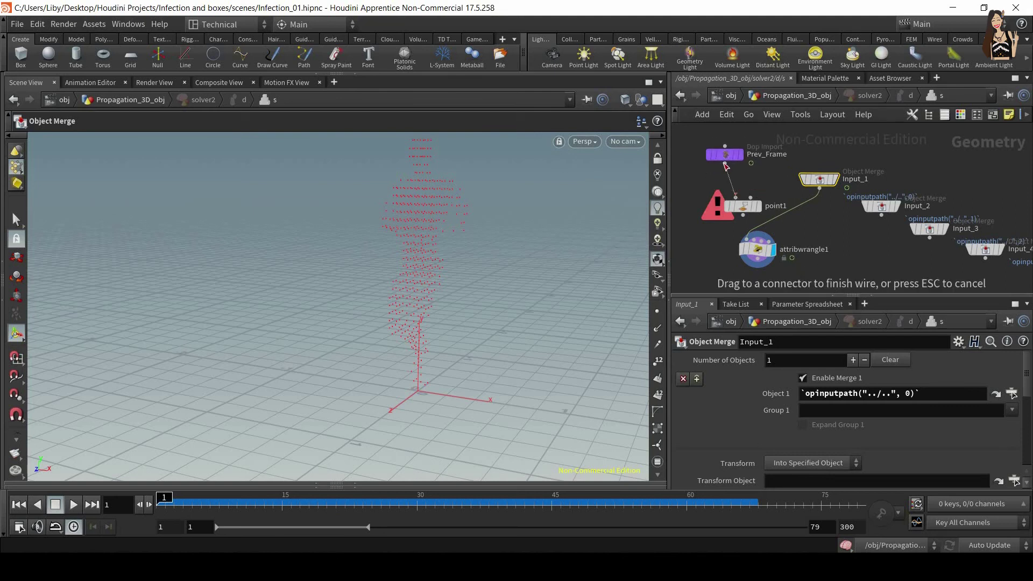
click(743, 178)
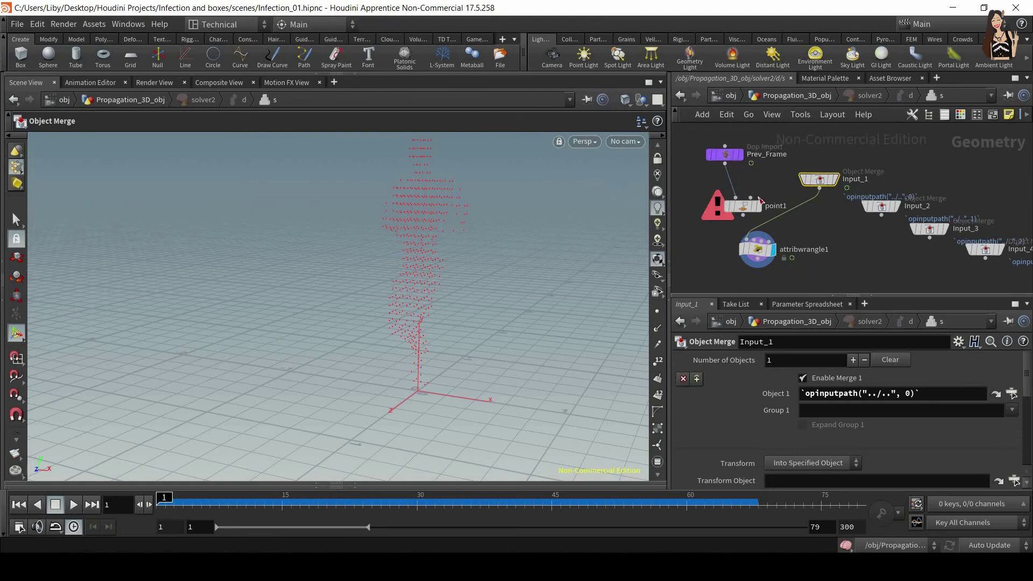
drag(818, 190, 811, 155)
key(Delete)
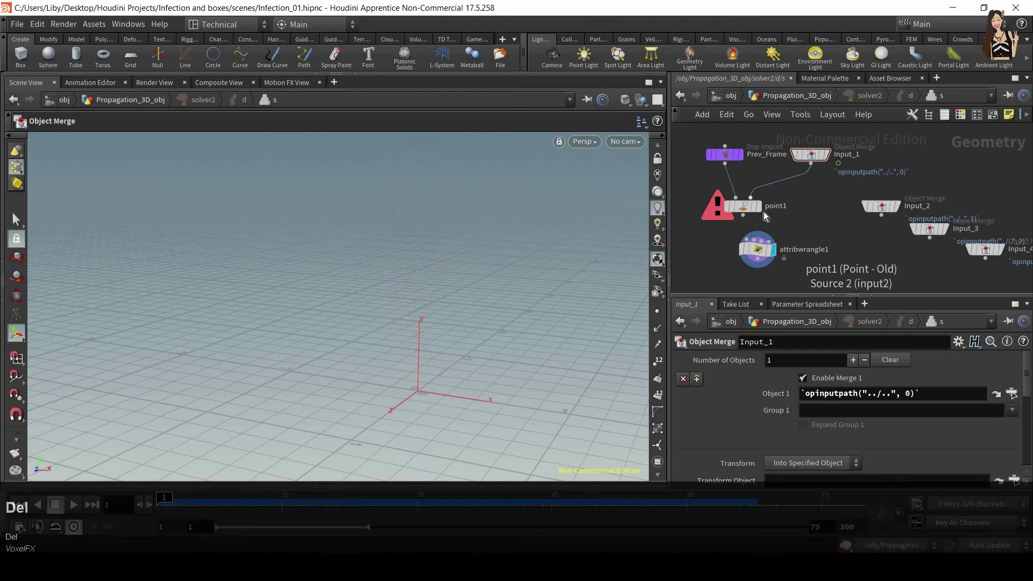
Display the point1 node inside solver2 and set its Position X expression to $TX2
drag(700, 161, 747, 134)
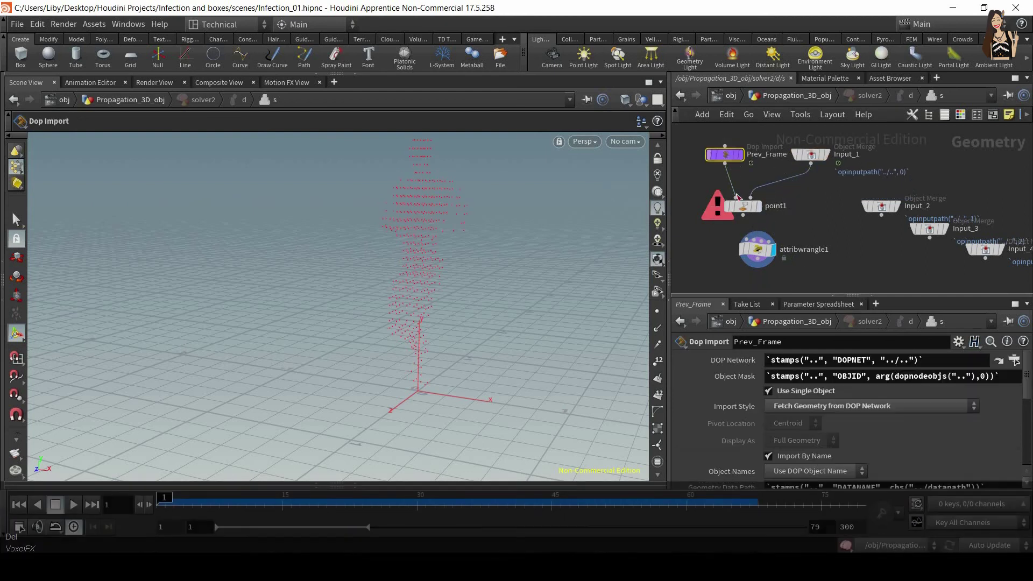
click(811, 157)
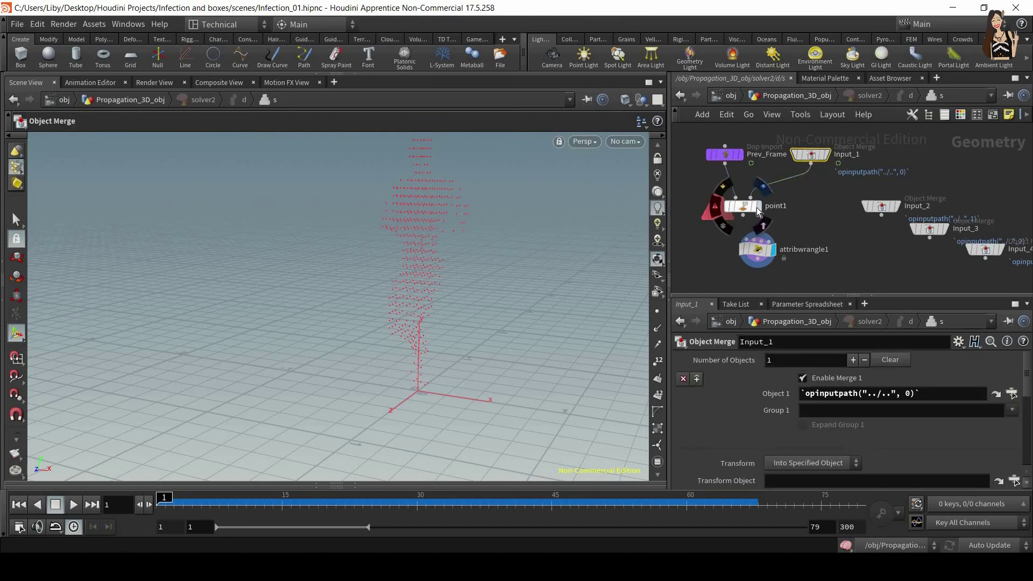
click(741, 207)
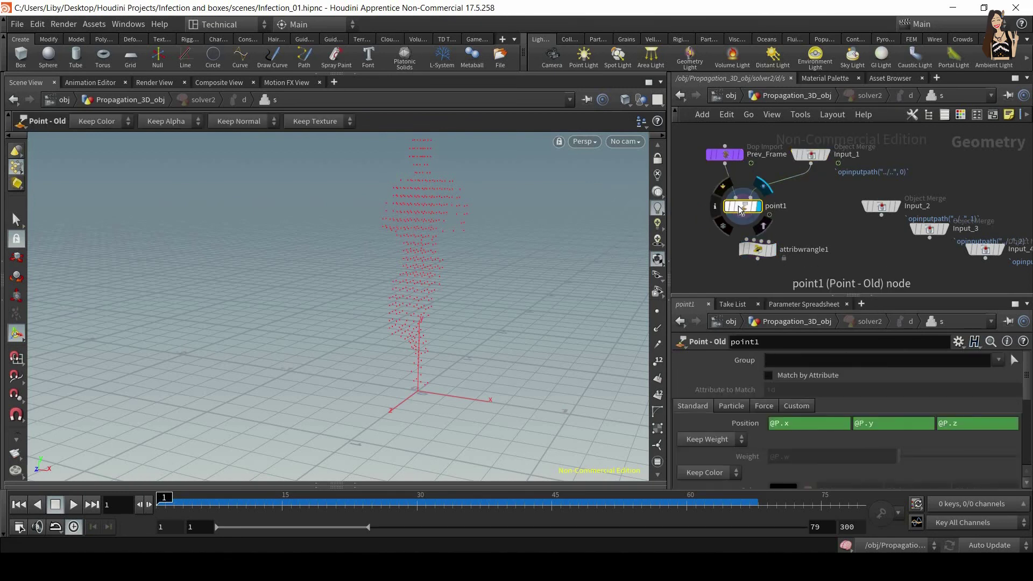
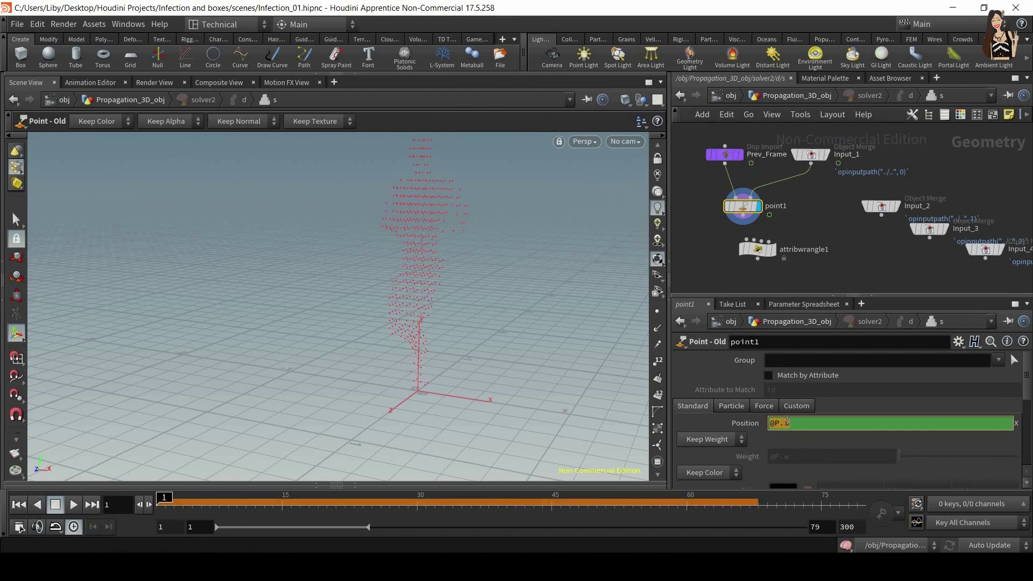
key(Return)
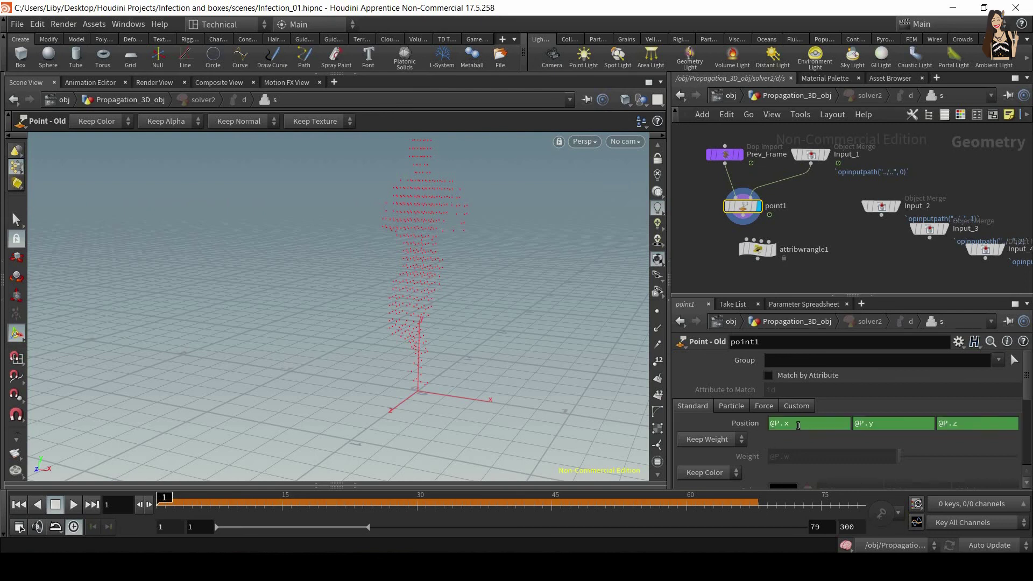
click(779, 423)
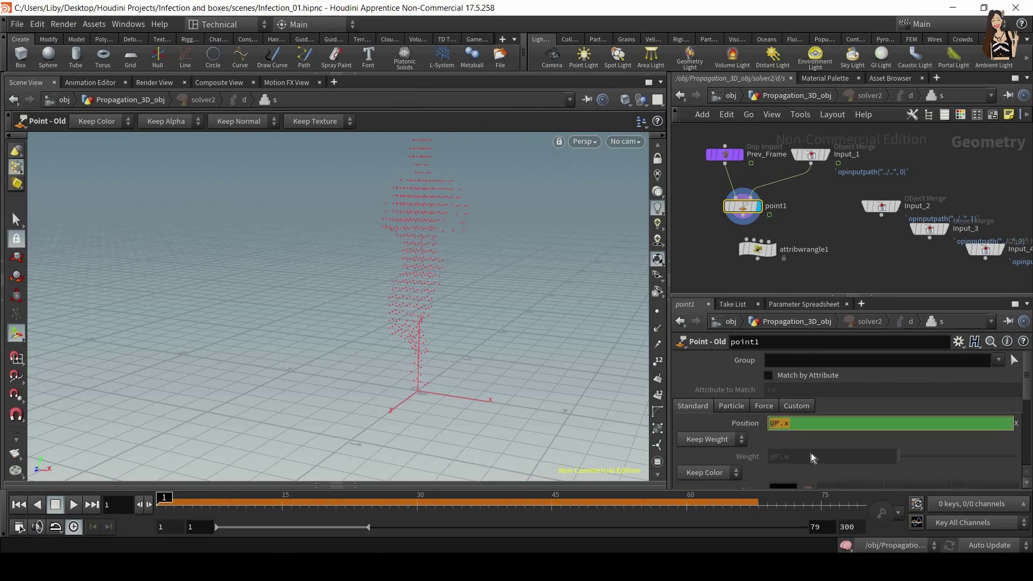
text($)
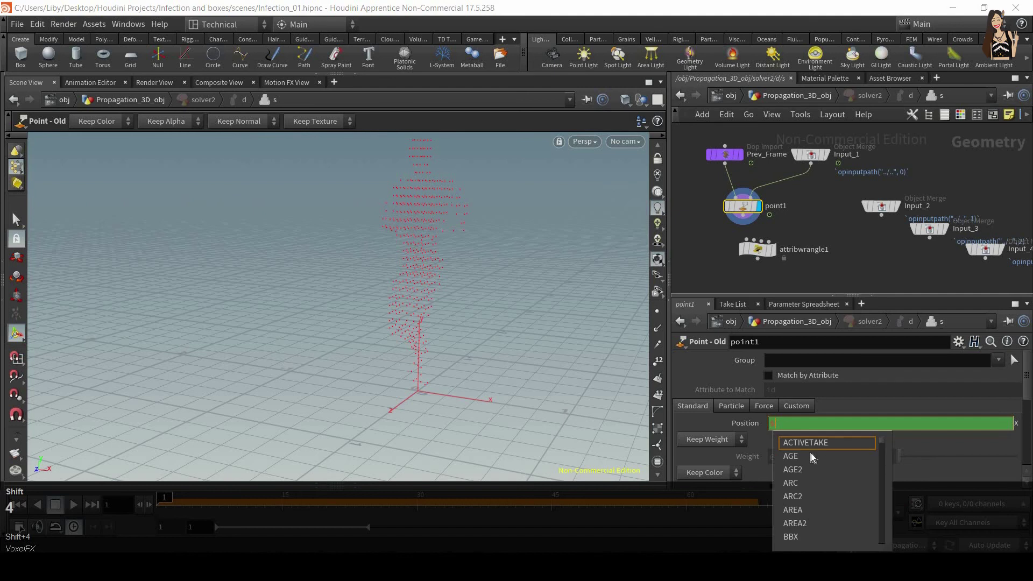
text(TX)
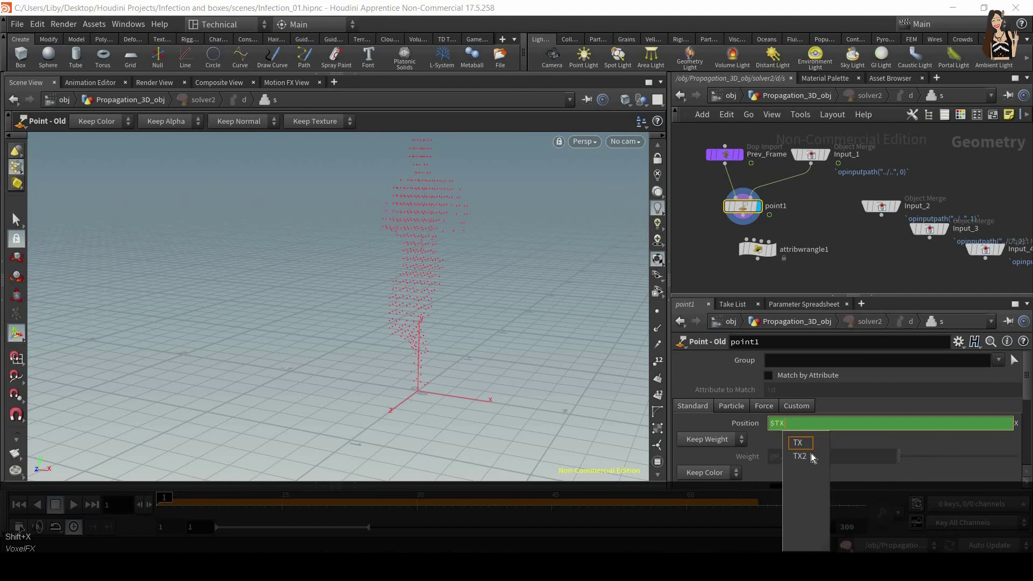
text(2)
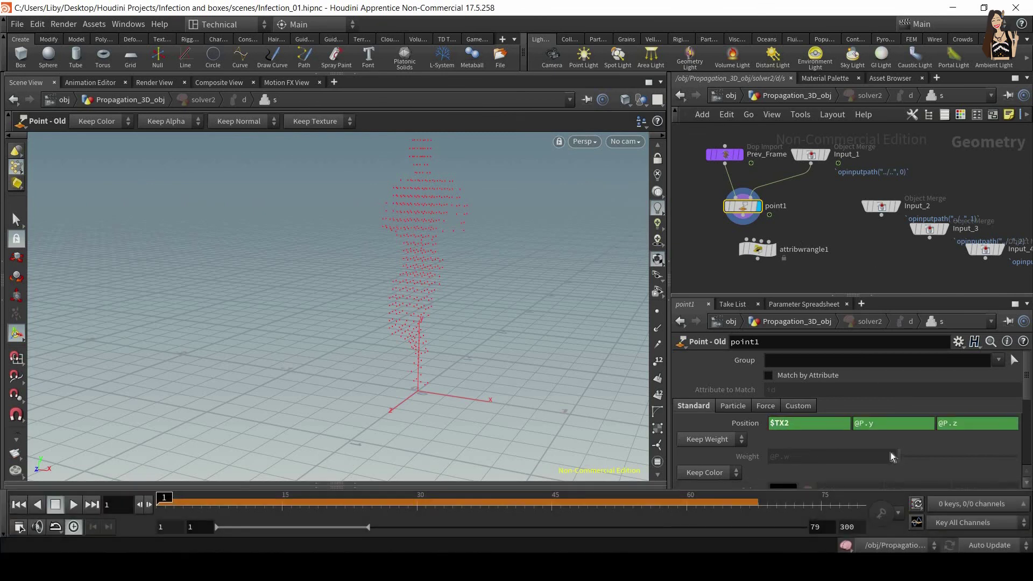
Set point1's Position Y expression to $TY2 and its Position Z expression to $TZ2
click(824, 427)
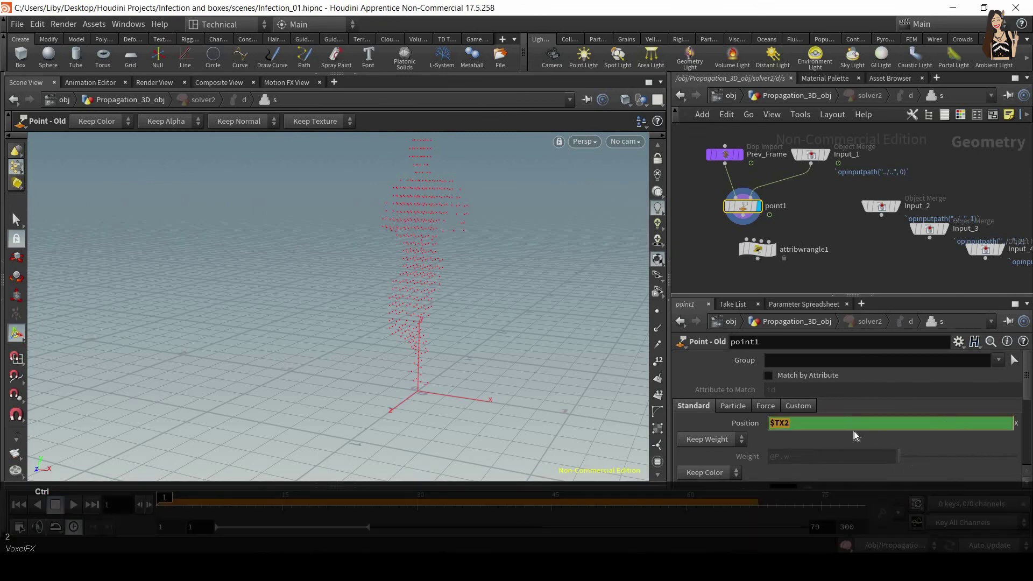
key(Tab)
text($TX2)
key(BackSpace)
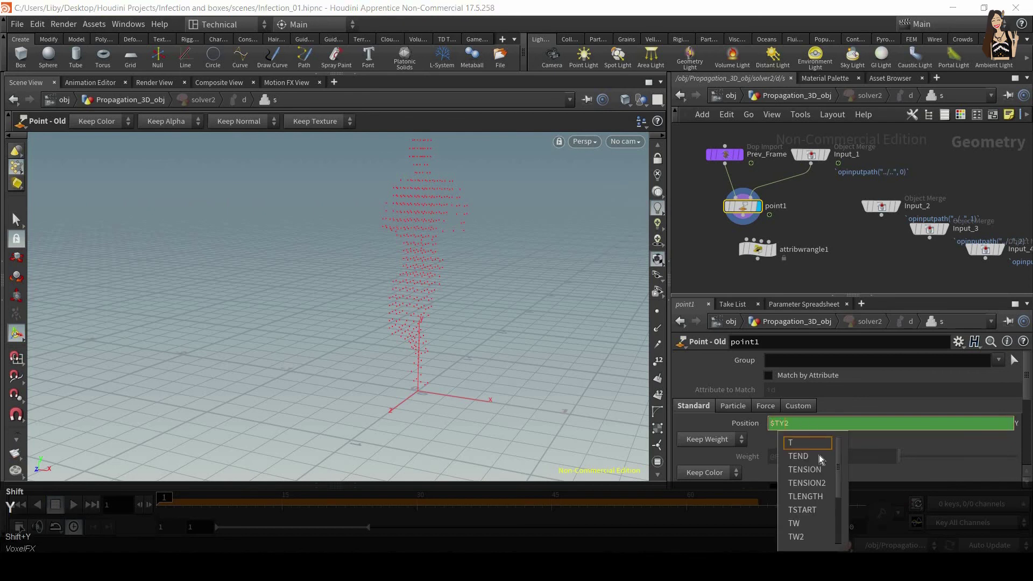
text(Y)
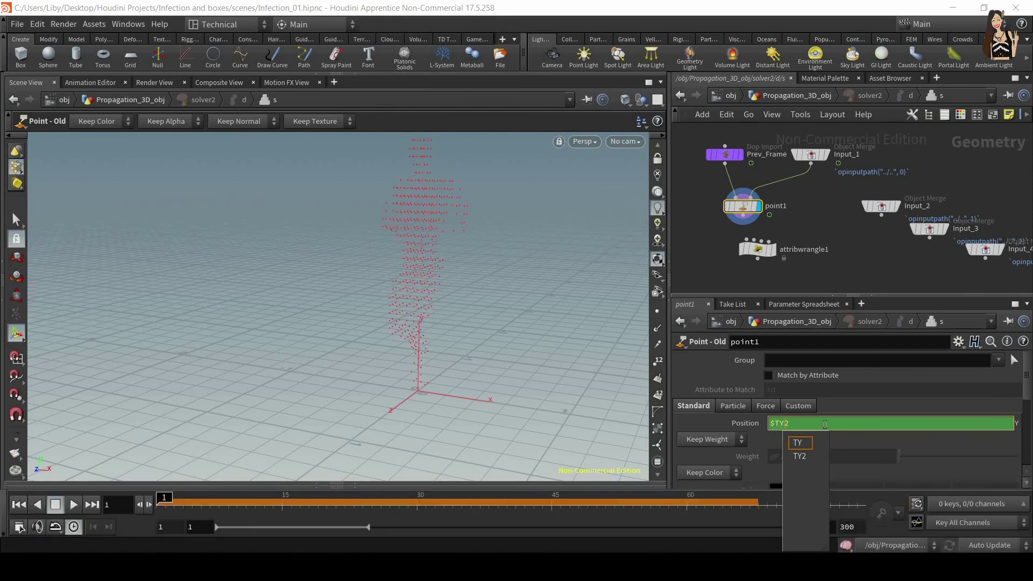
key(Tab)
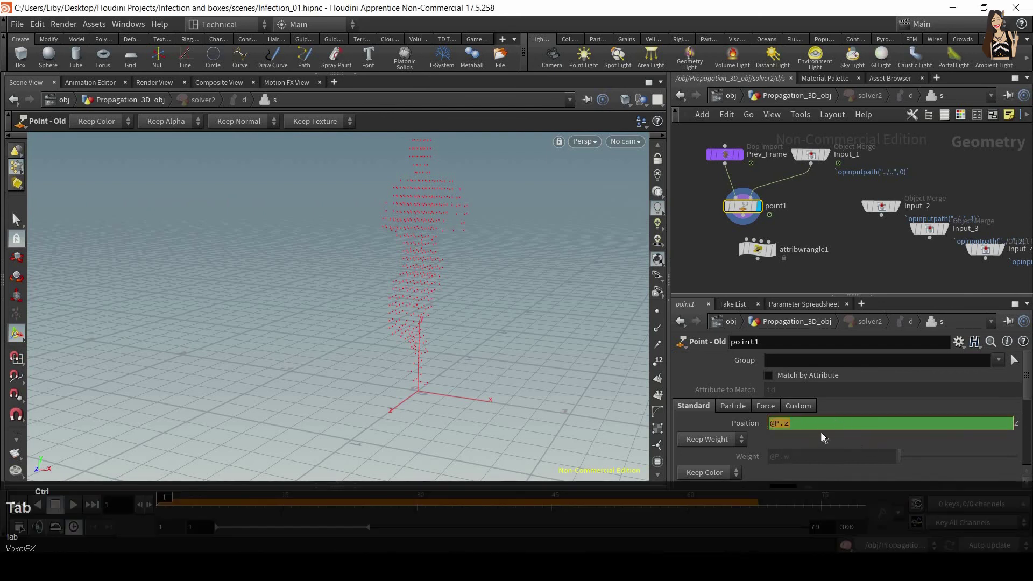
text($TX2)
key(Return)
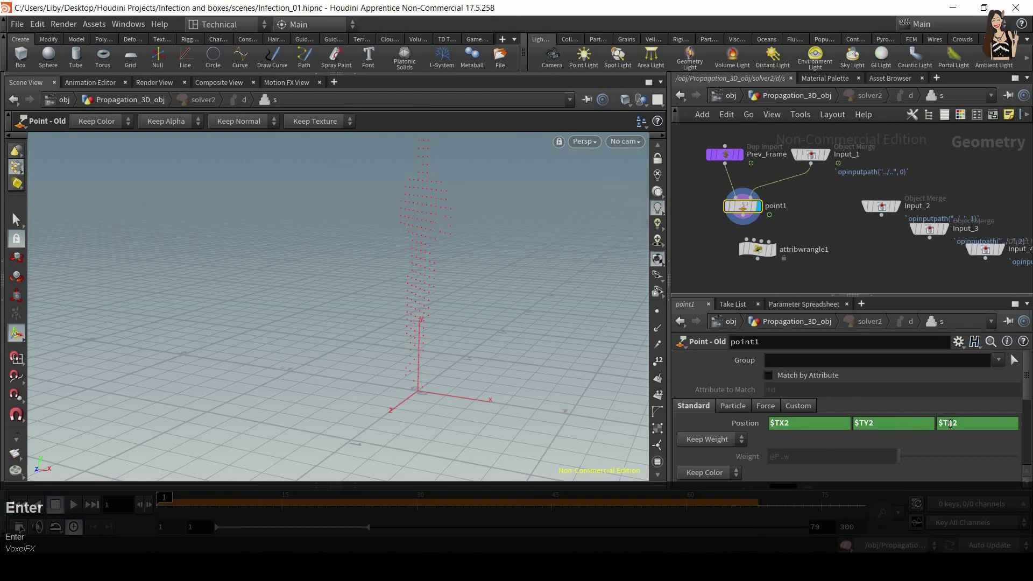
key(BackSpace)
key(BackSpace)
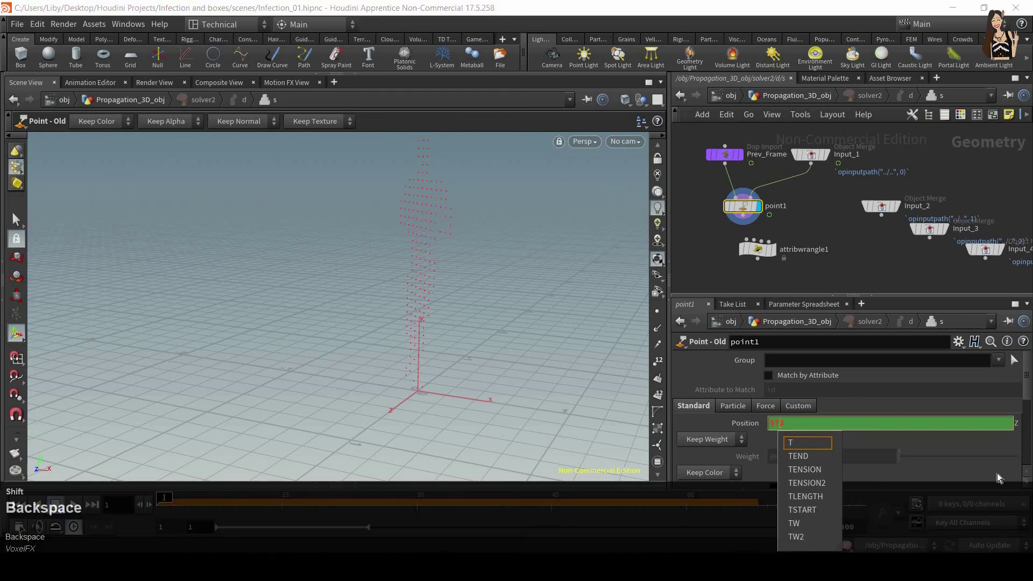
text(Z2)
key(Return)
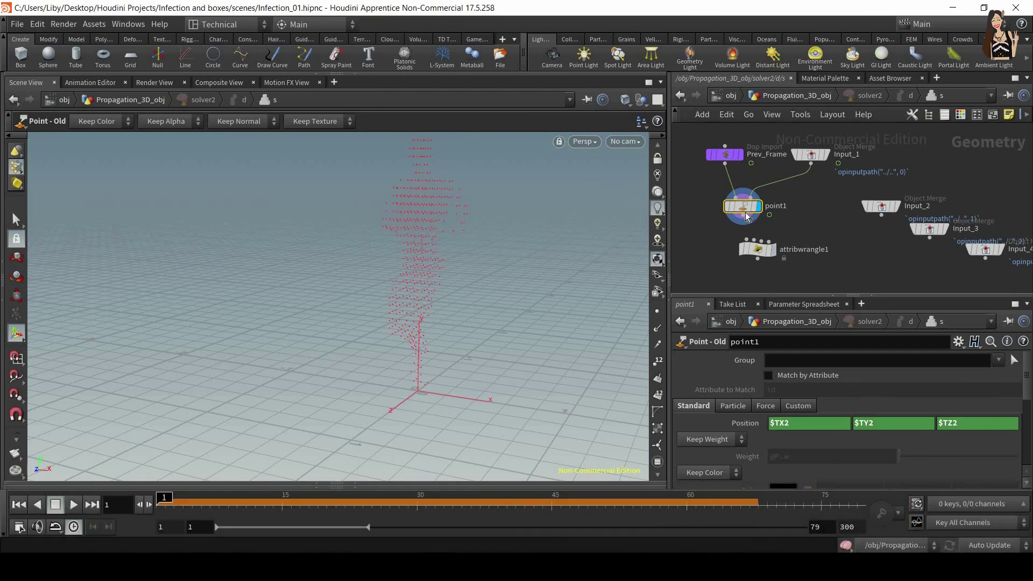
Connect point1's output to attribwrangle1's first input and display attribwrangle1
drag(742, 222, 757, 254)
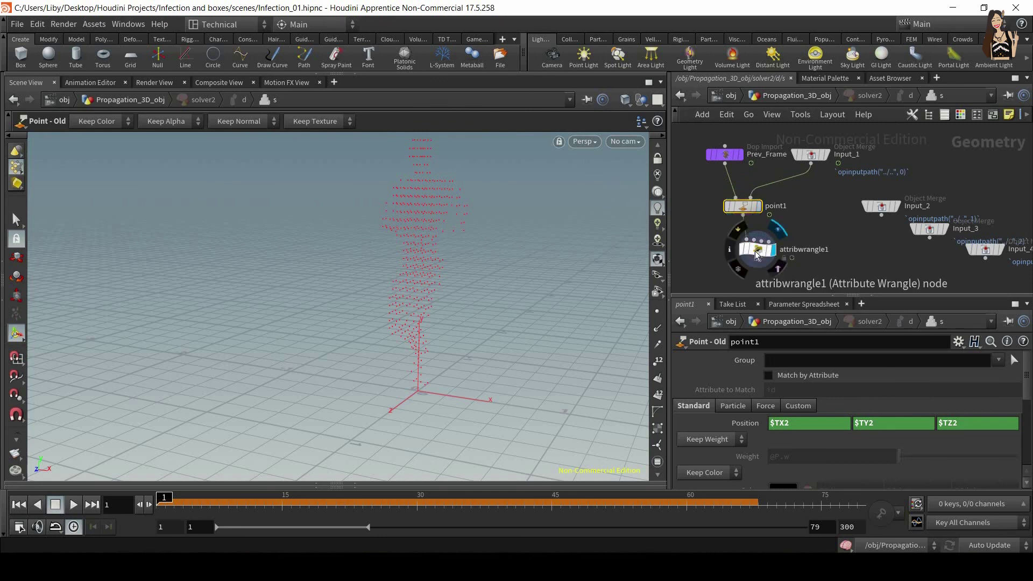
click(756, 253)
key(Return)
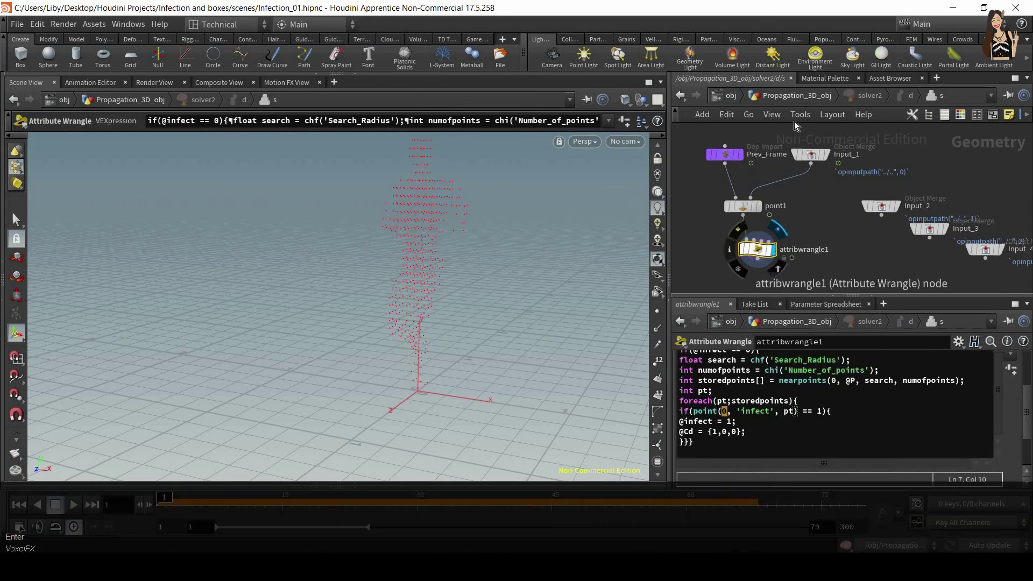
Go back to the Propagation_3D_obj network and play solver2's animated result, returning to frame 1
click(801, 98)
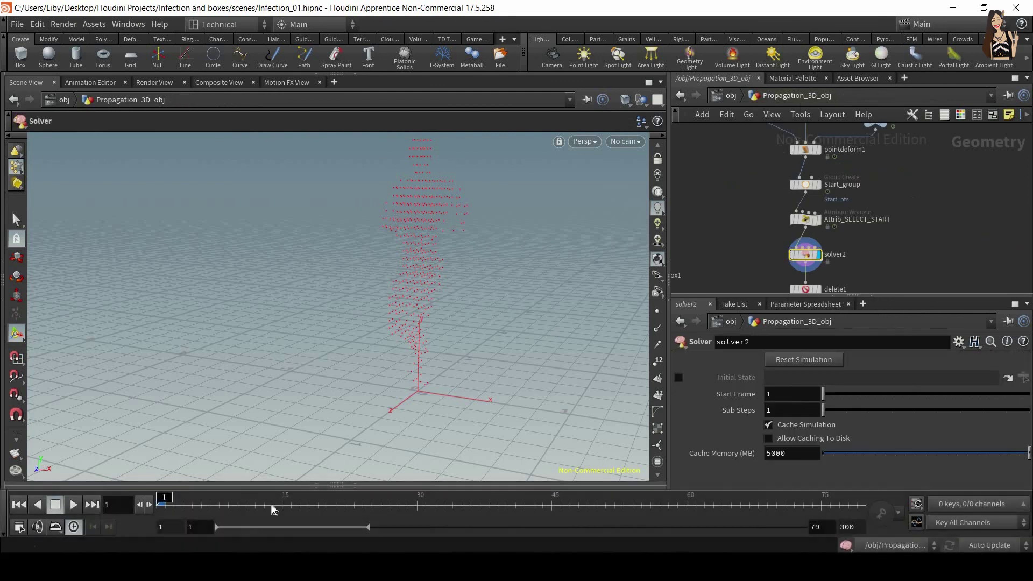
click(74, 506)
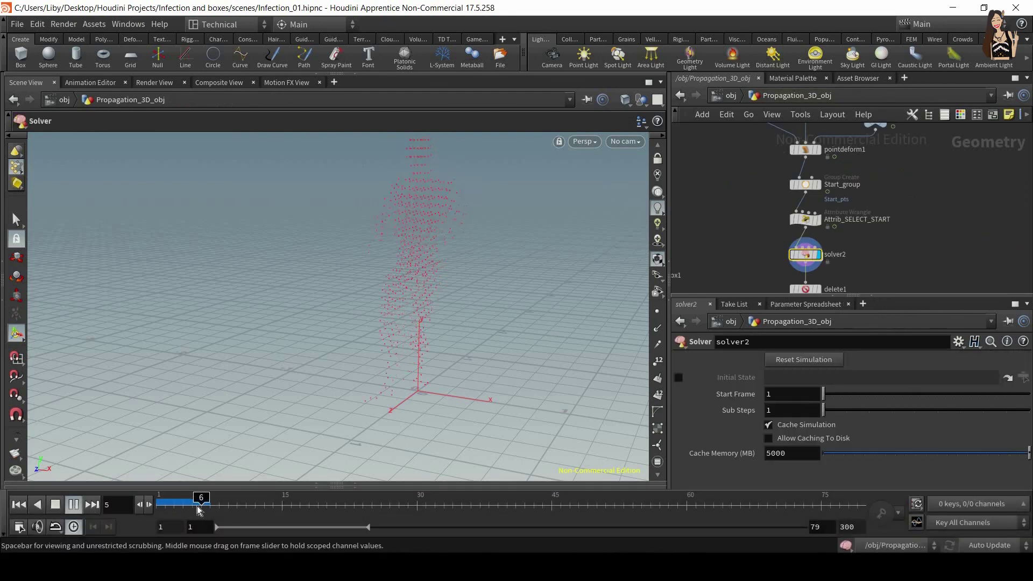
drag(298, 499, 154, 499)
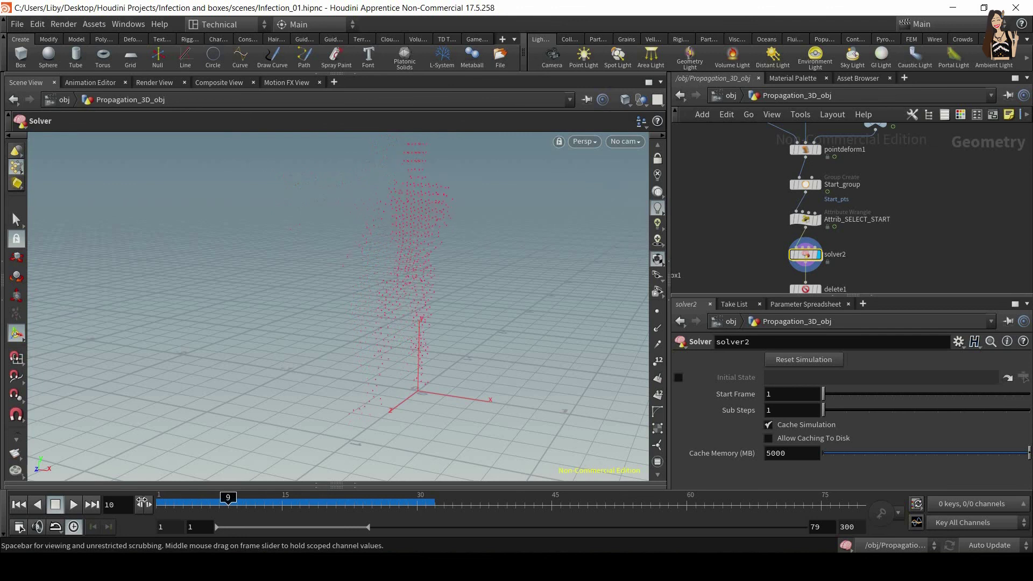
Select the Start_group node and examine how its bounding box sits around the agent's points
click(805, 185)
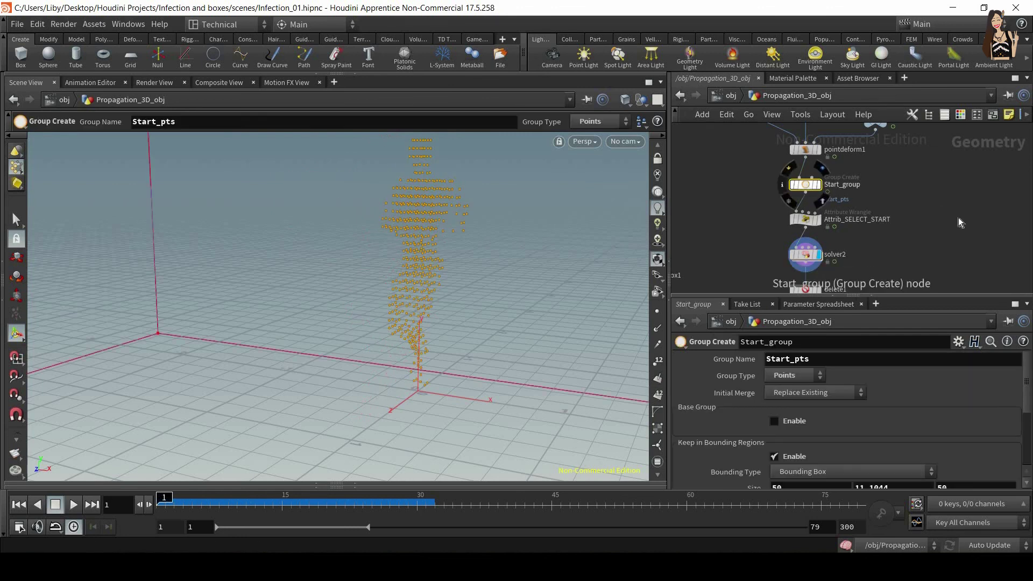
click(820, 184)
alt+right_drag(503, 302, 421, 548)
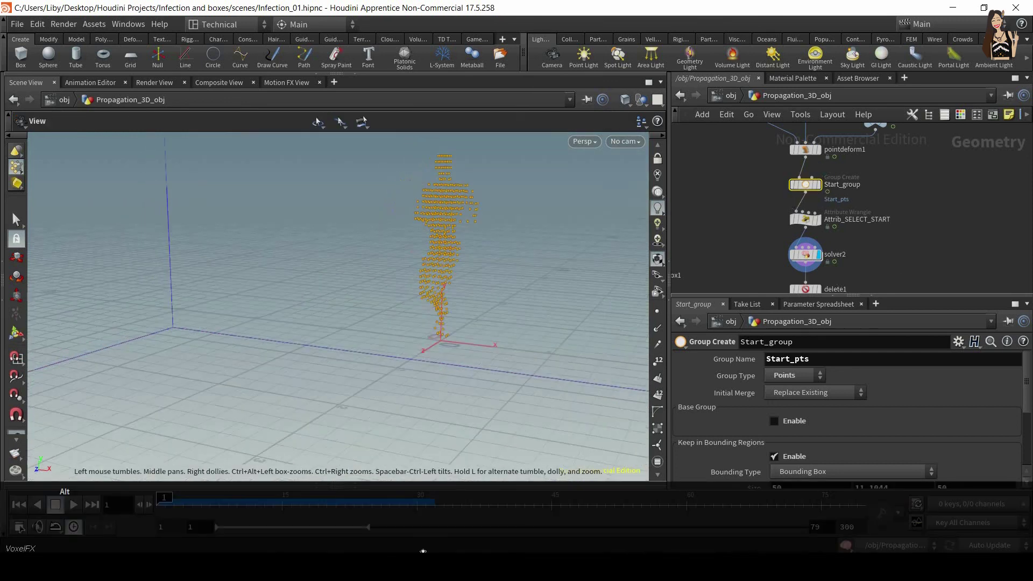
alt+right_drag(492, 242, 471, 302)
alt+right_drag(492, 215, 521, 397)
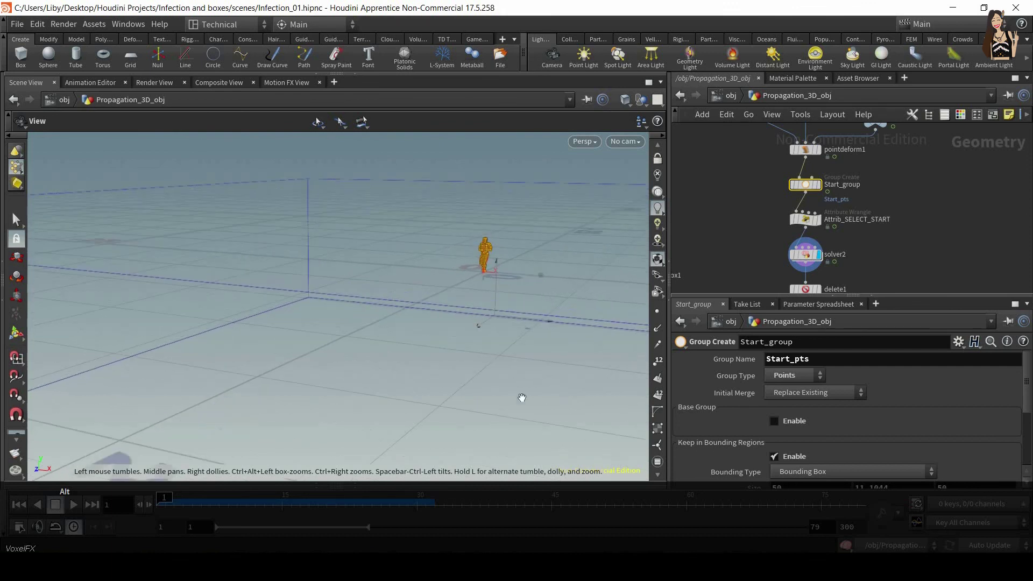
alt+right_drag(531, 246, 484, 403)
alt+drag(543, 245, 455, 264)
alt+right_drag(449, 221, 438, 366)
alt+right_drag(430, 203, 456, 304)
alt+right_drag(438, 172, 443, 298)
alt+drag(443, 298, 665, 159)
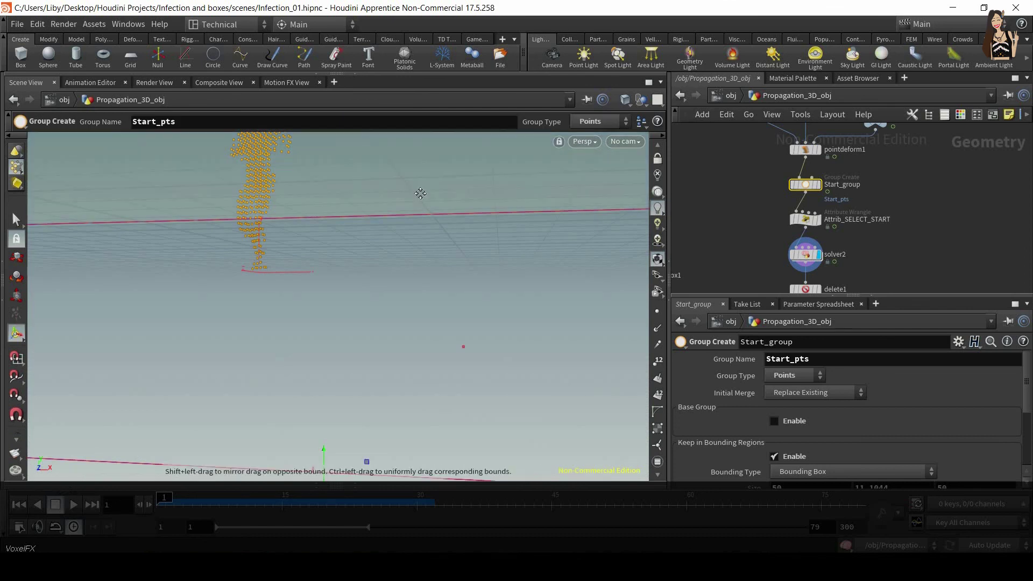
alt+middle_drag(350, 155, 480, 235)
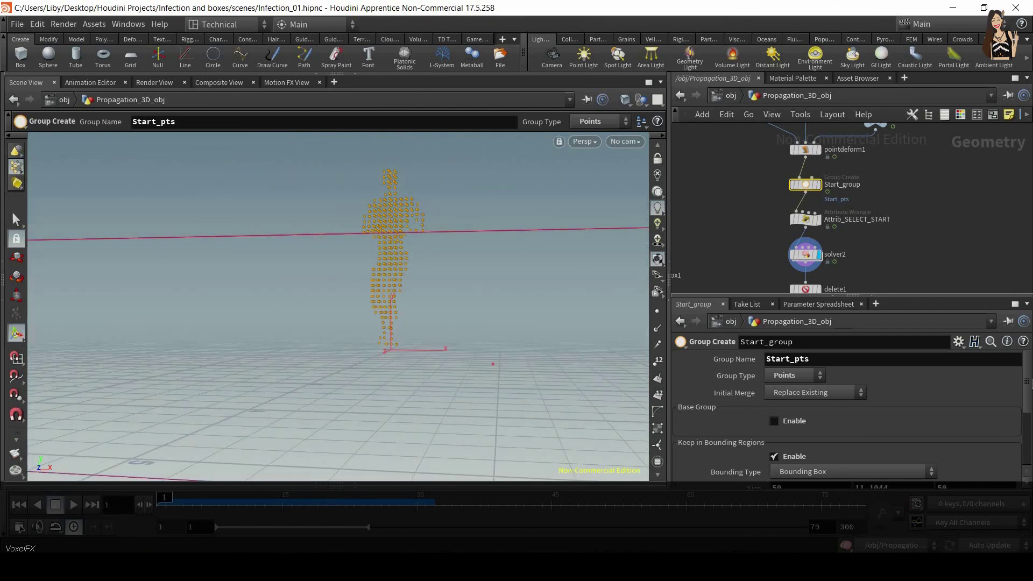
scroll(1026, 412, down, 3)
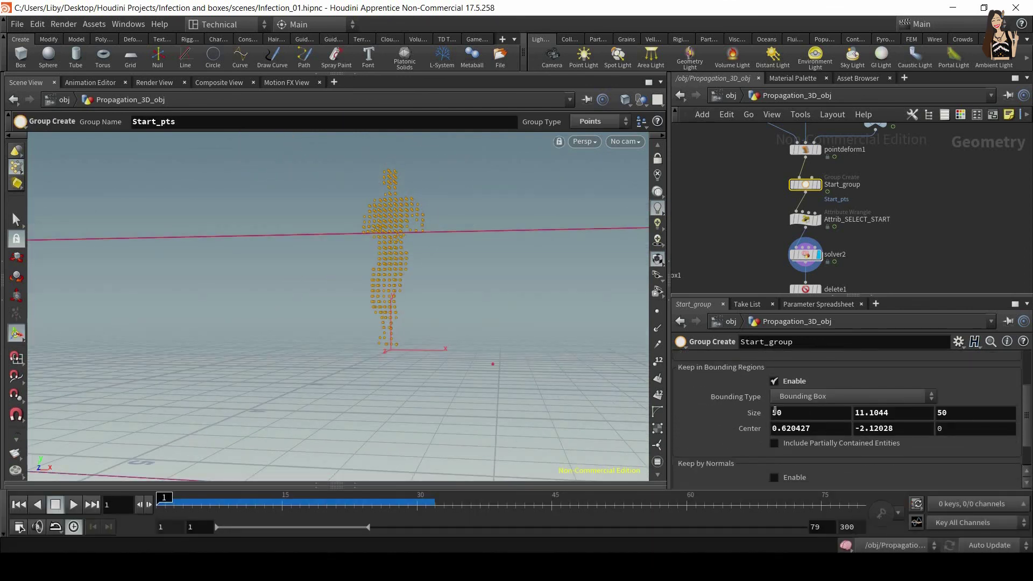
Try a bounding box size of 5, 5, 5 for Start_group
drag(775, 410, 806, 412)
text(5)
key(Tab)
text(5)
key(Tab)
text(5)
key(Return)
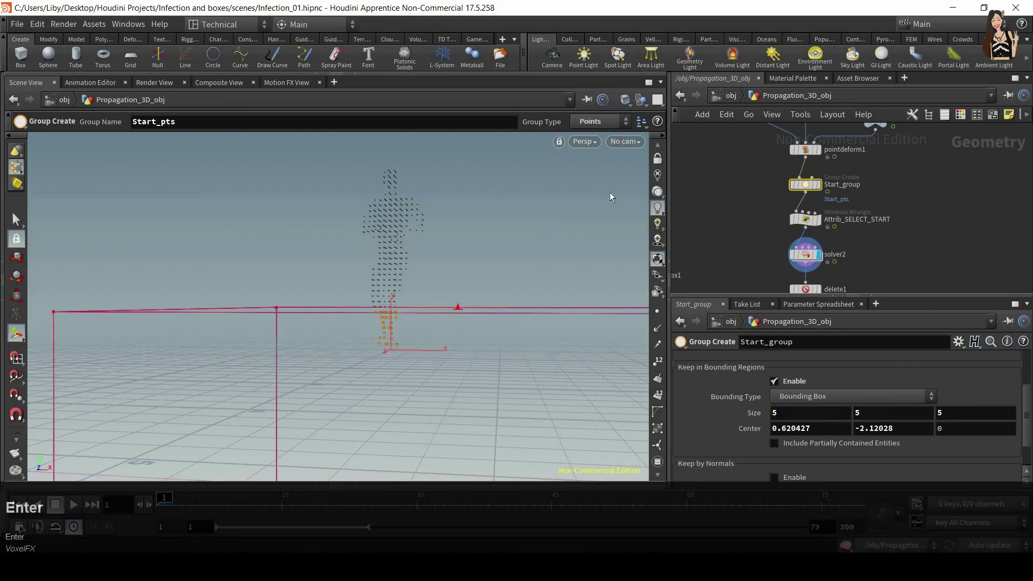
Set Start_group's bounding box size to 2, 2, 2
click(707, 416)
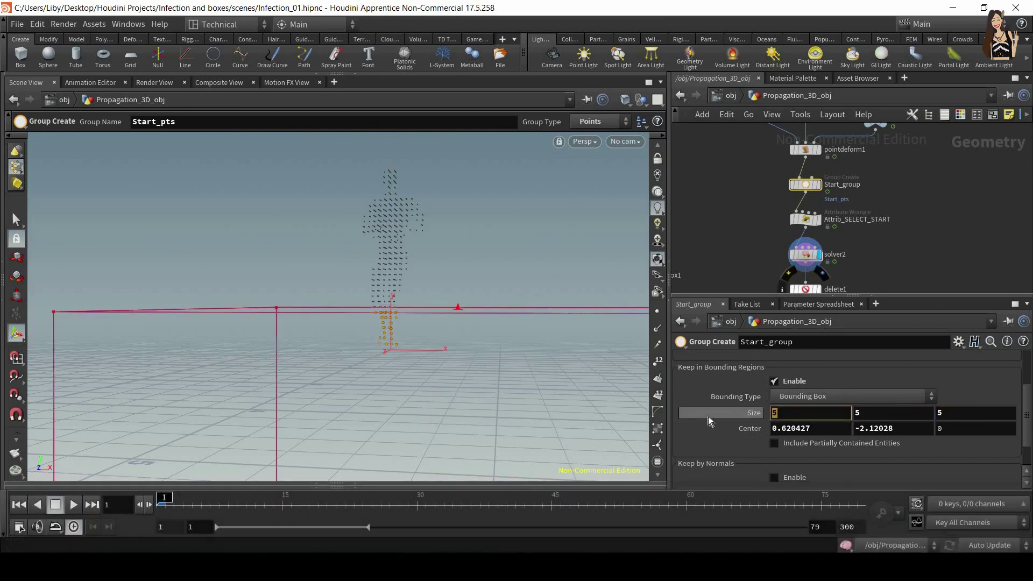
text(2)
key(Tab)
text(2)
key(Tab)
text(2)
key(Return)
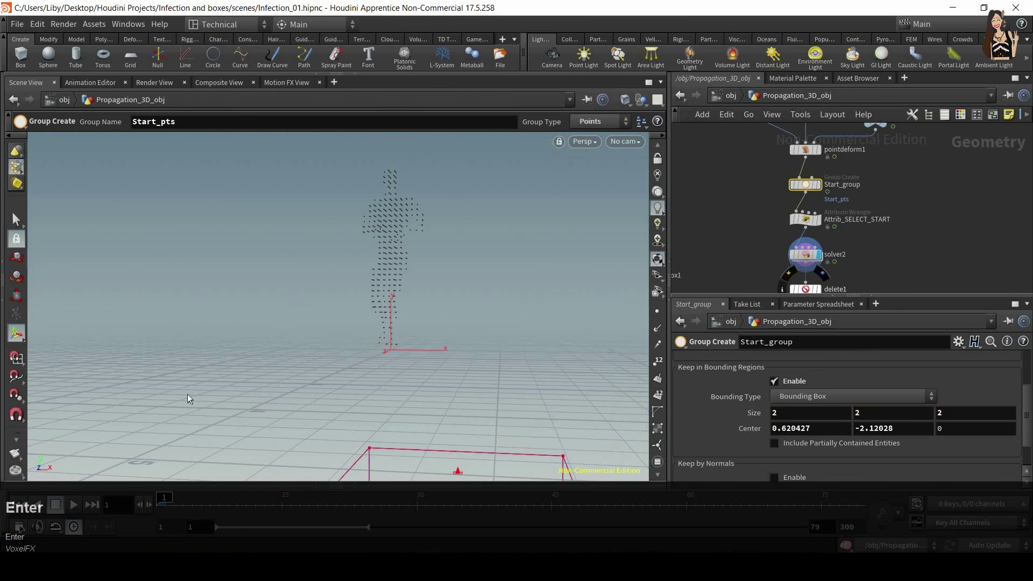
Set the Y center of Start_group's bounding box to 0
alt+right_drag(215, 413, 218, 381)
alt+middle_drag(219, 380, 203, 323)
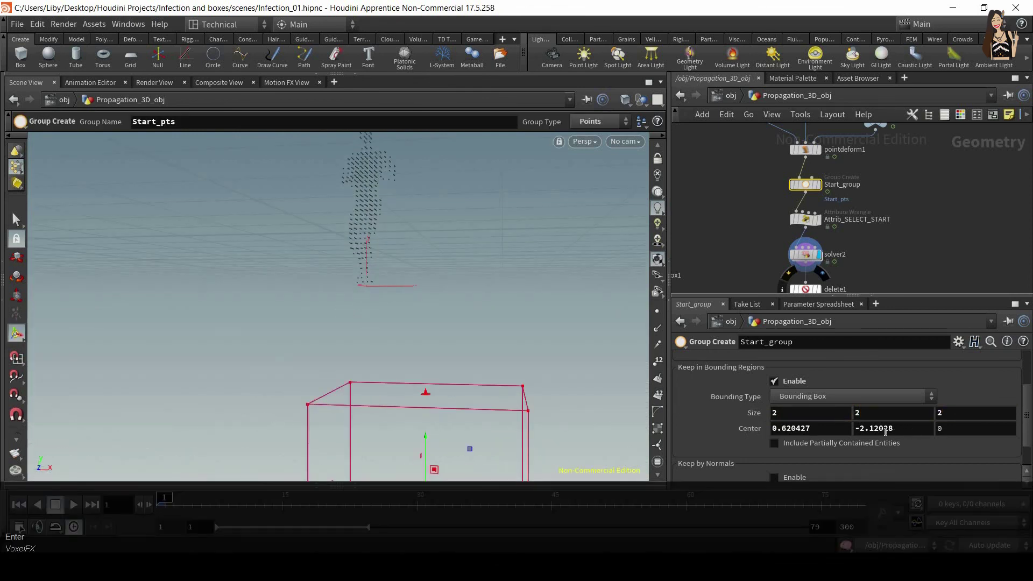
key(ctrl+a)
text(0)
key(Return)
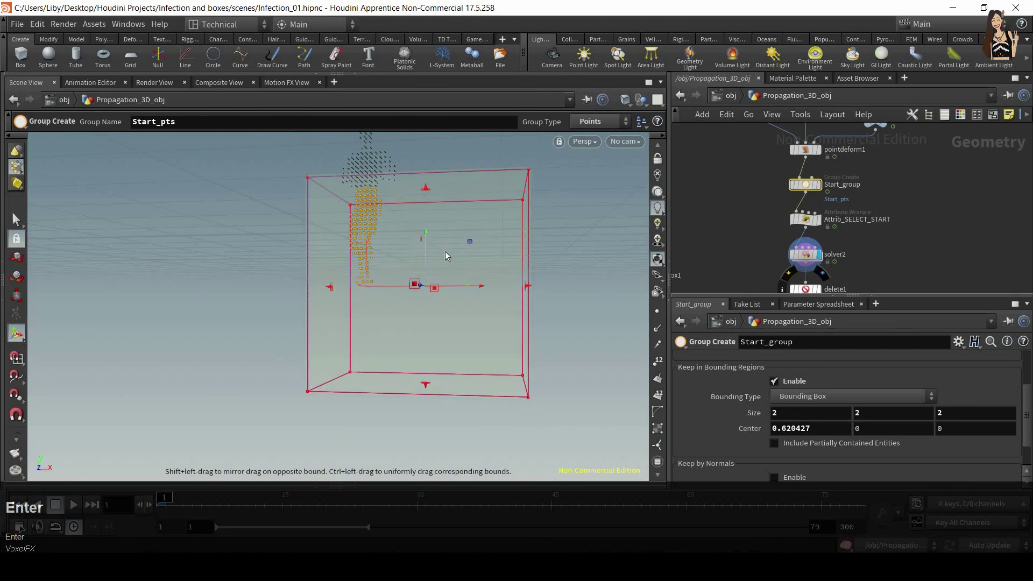
Shrink Start_group's bounding box in the viewport to about 0.75 by 0.3 in X and Y, enclosing only the agent's feet
alt+drag(454, 278, 457, 308)
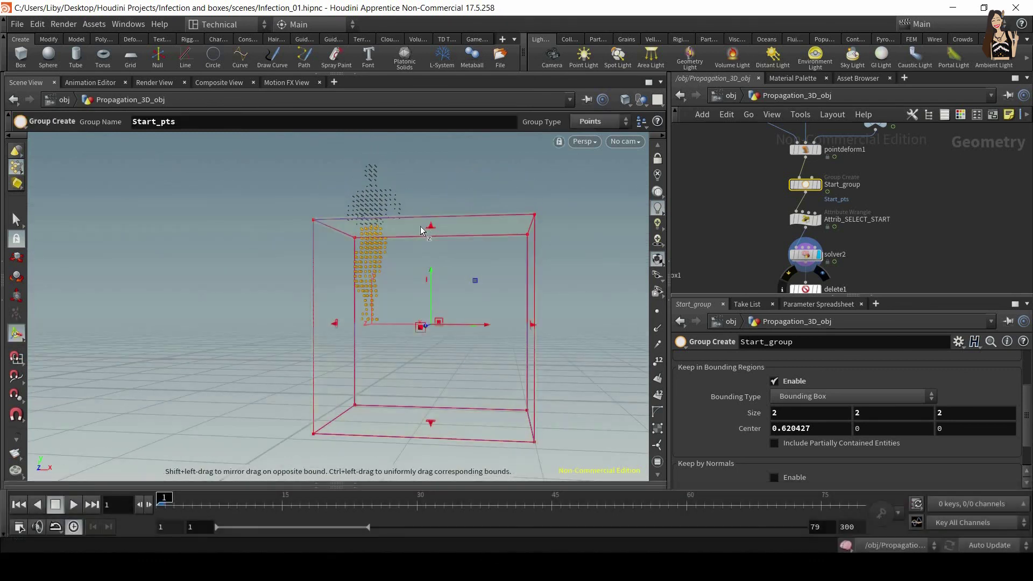
drag(430, 225, 437, 327)
alt+drag(436, 327, 443, 496)
drag(509, 351, 357, 345)
drag(308, 399, 299, 298)
alt+drag(280, 323, 249, 314)
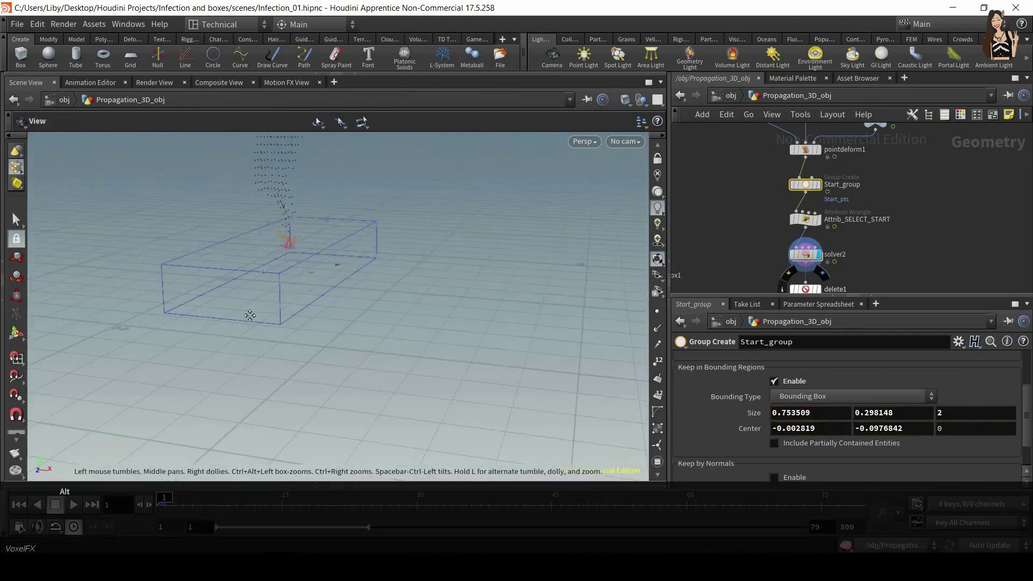
Select solver2, frame the whole agent and play the infection spreading from the feet, restarting from the first frame
click(805, 254)
alt+middle_drag(323, 322, 403, 350)
click(74, 504)
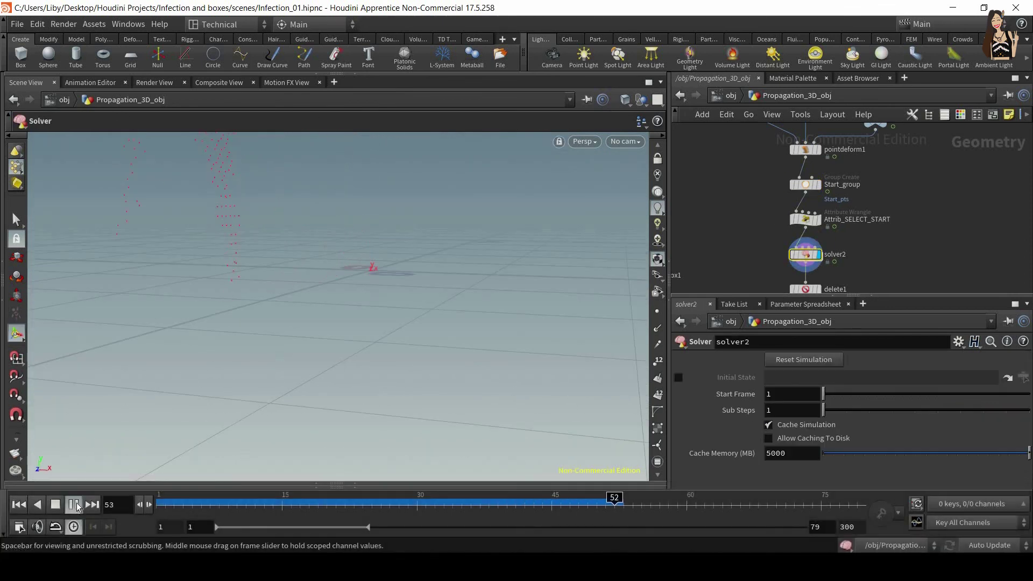
key(Up)
right_drag(251, 210, 358, 497)
drag(357, 497, 108, 505)
click(74, 505)
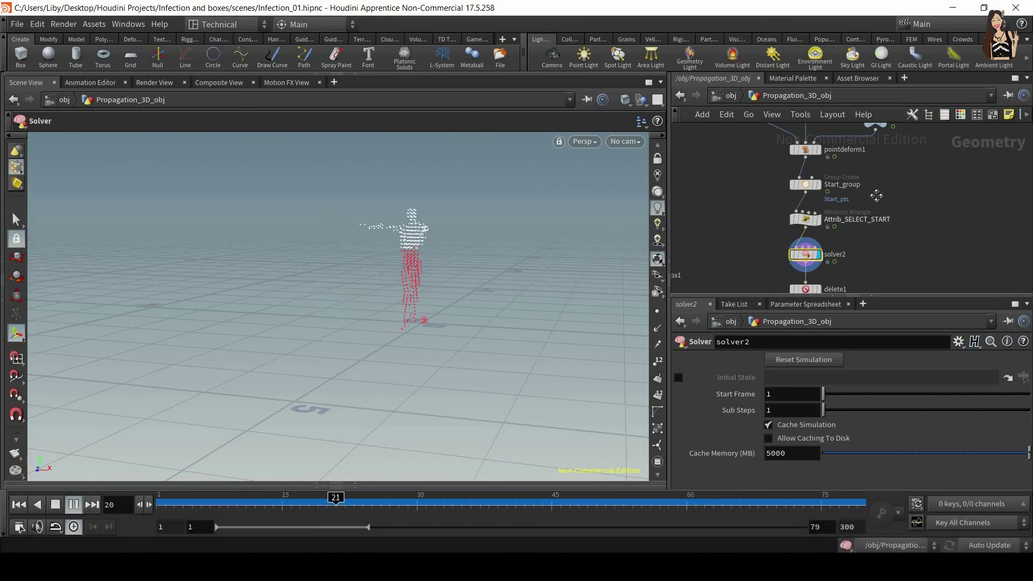
Display the copytopoints1 node to show the infection boxes on the animated agent during playback
middle_drag(877, 196, 909, 109)
middle_drag(861, 212, 861, 206)
click(773, 262)
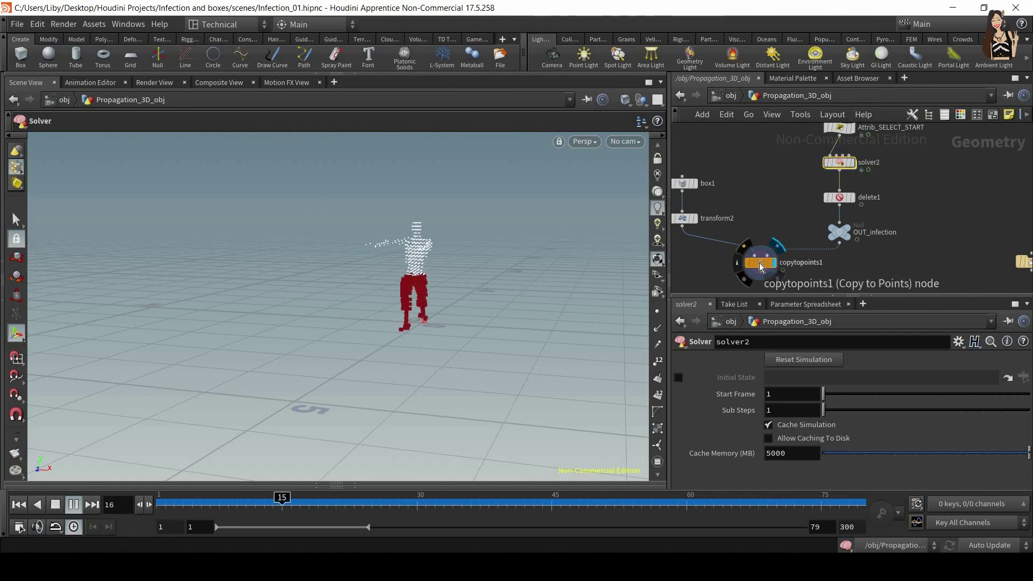
click(759, 263)
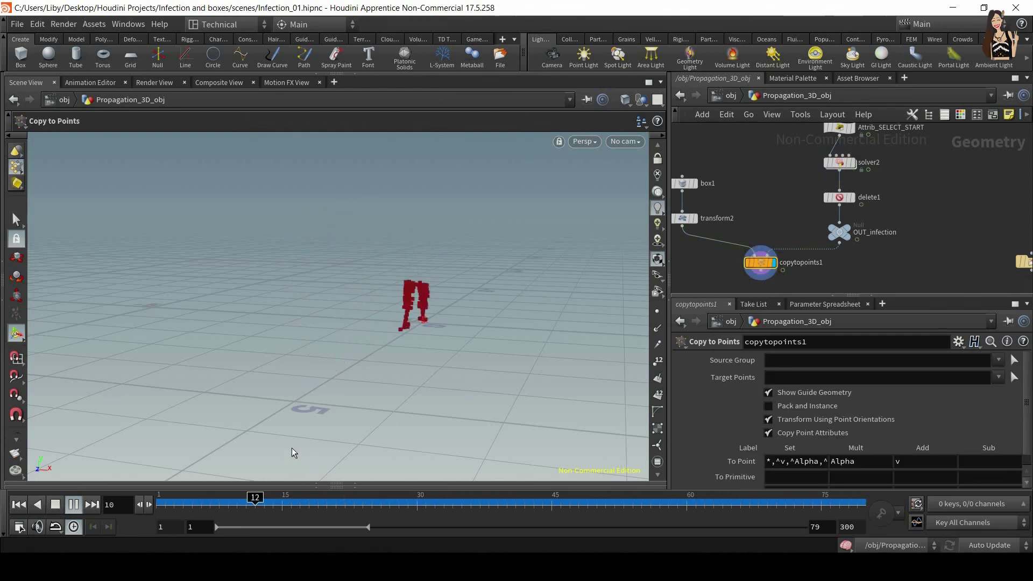